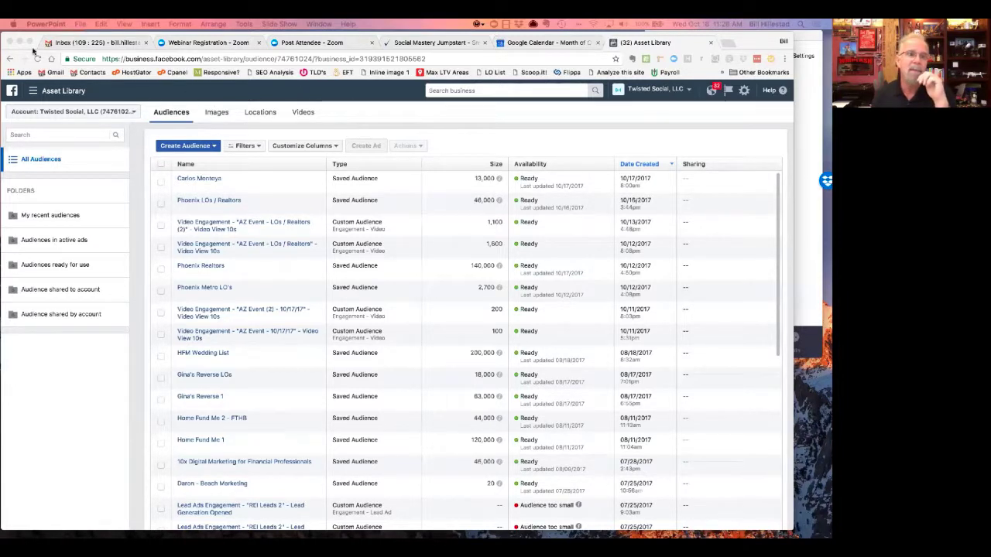
- Return to the Ad Accounts list and open the Twisted Social business Page home
click(10, 59)
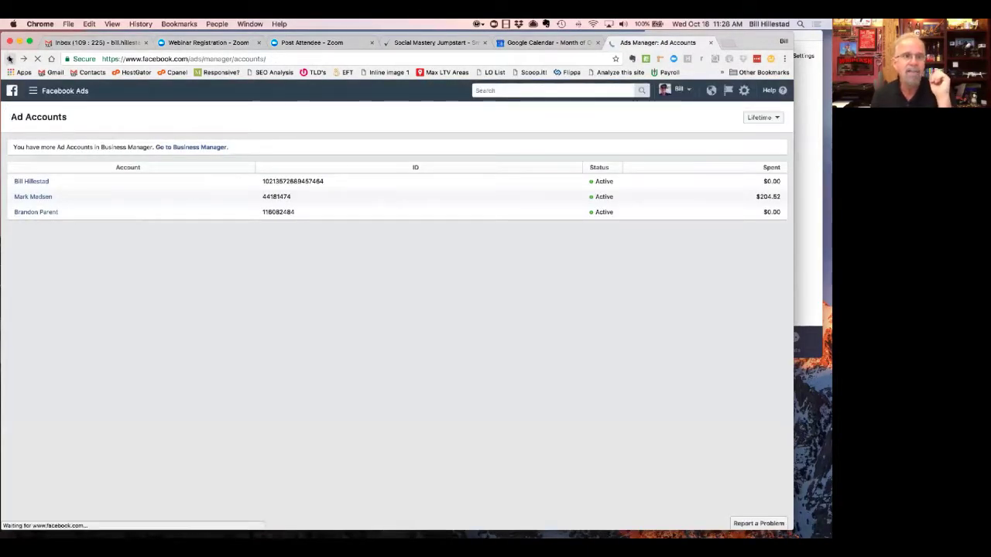
click(9, 59)
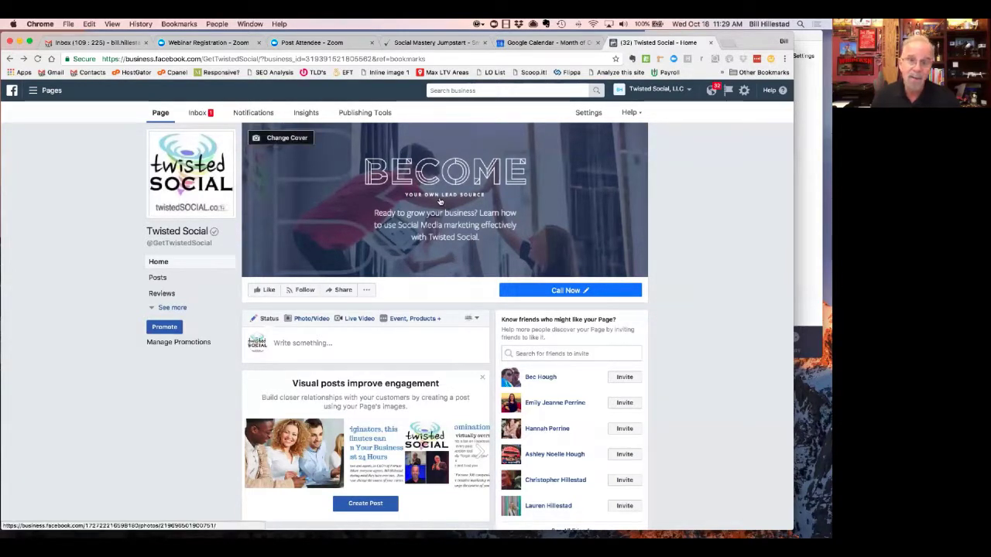
- Go to the Ads Manager ad accounts list from the Twisted Social Page's '...' menu
click(365, 290)
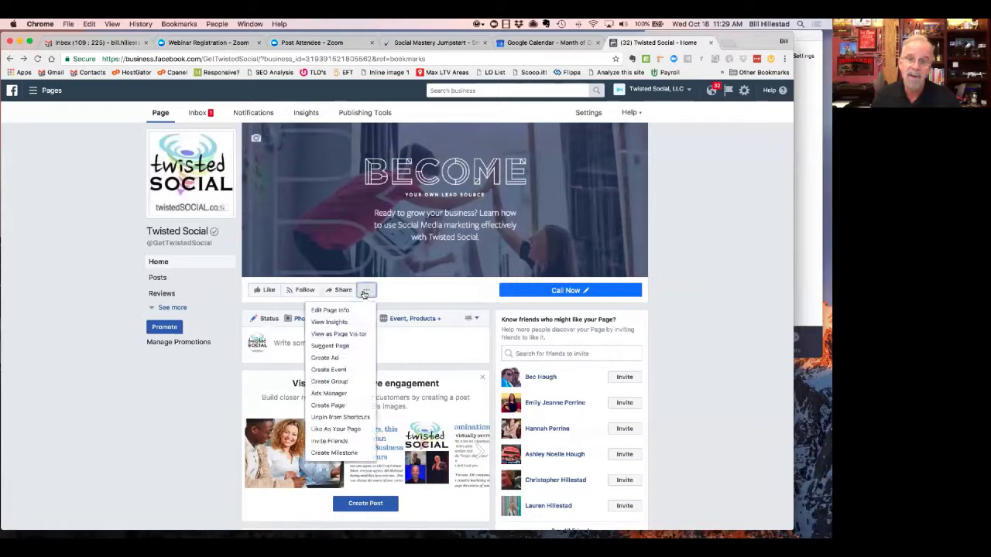
click(331, 393)
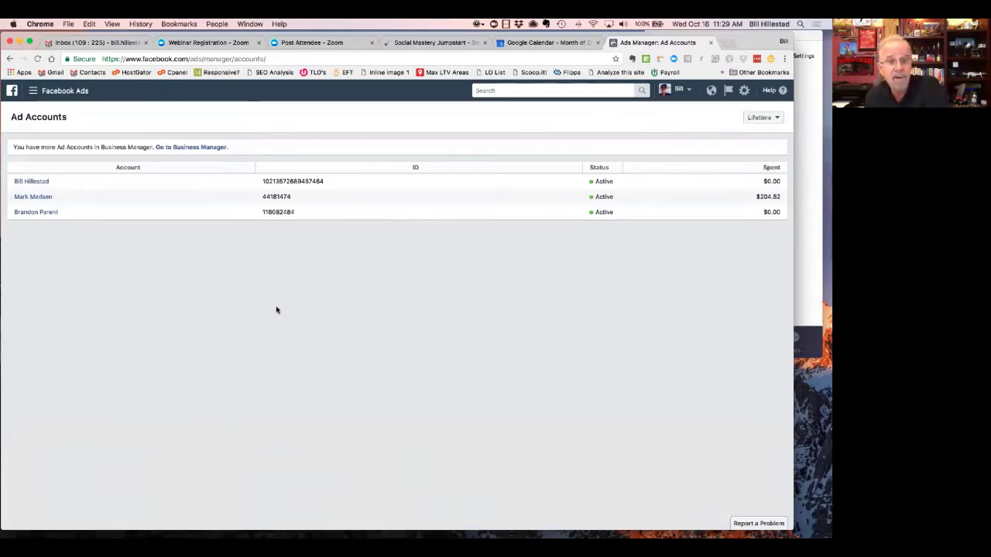
- Open Audiences and switch the account selector to Twisted Social, LLC
click(64, 93)
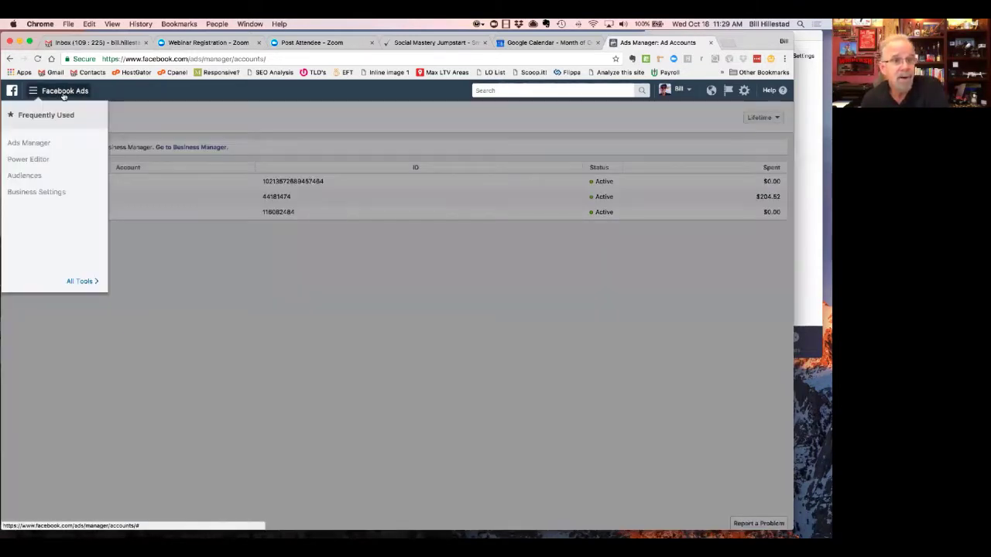
click(29, 178)
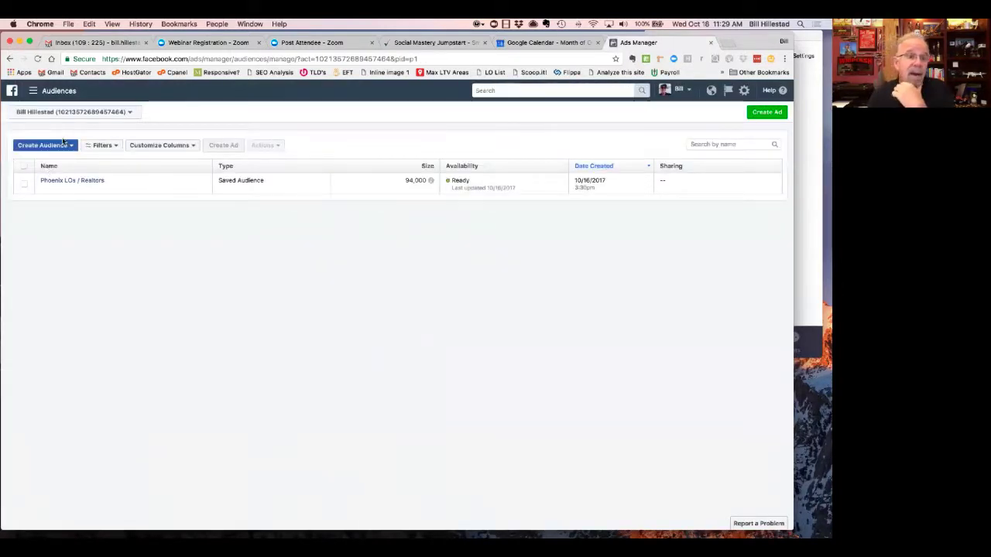
click(67, 113)
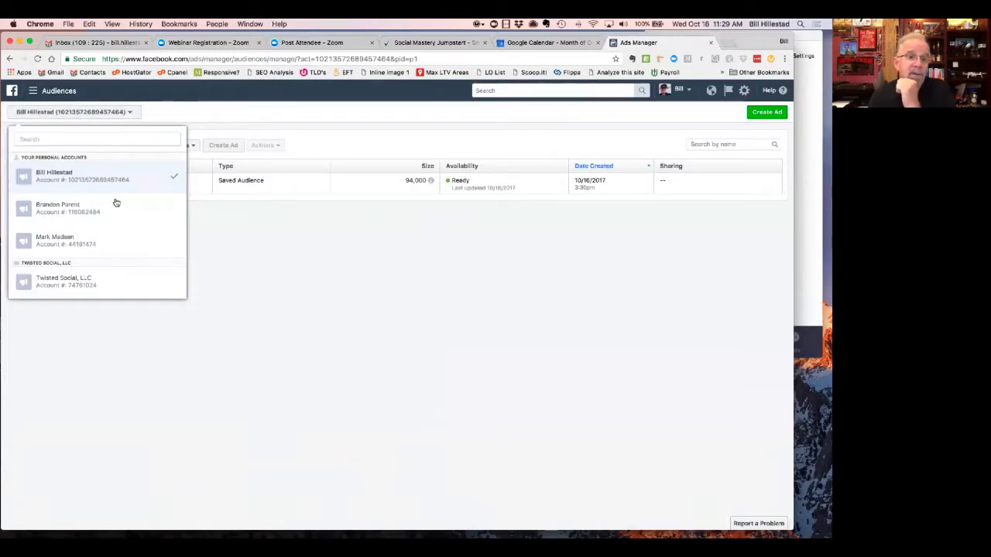
click(79, 293)
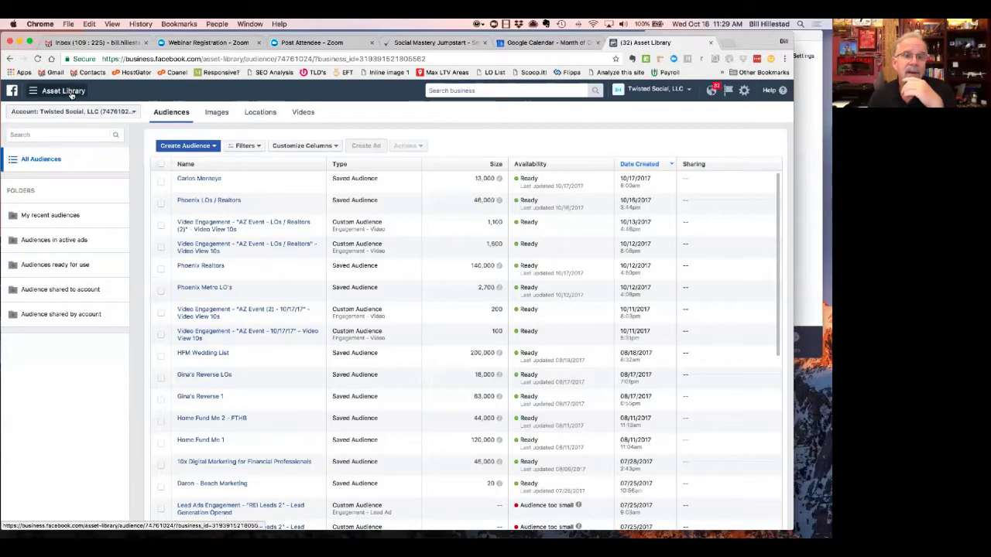
- Show the Custom, Lookalike and Saved audience choices from Create Audience
click(191, 149)
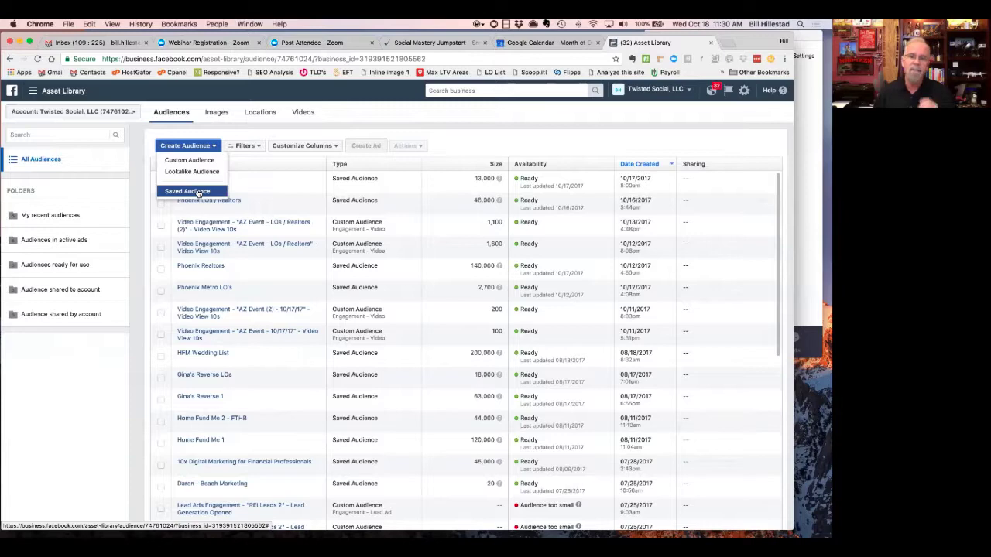
- Open the newest saved audience (Phoenix, ages 44–64) for editing and review its targeting settings
click(240, 182)
click(212, 178)
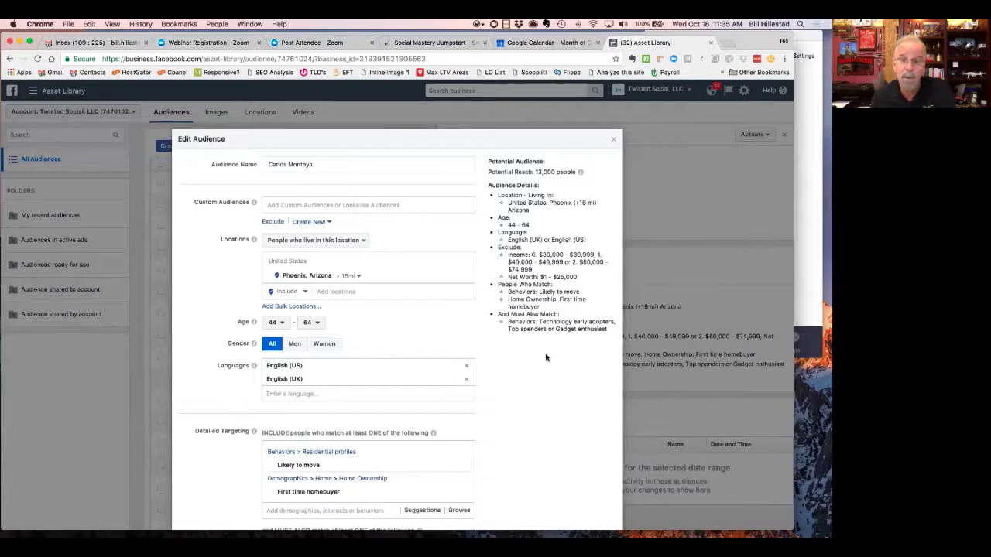
scroll(546, 357, down, 1)
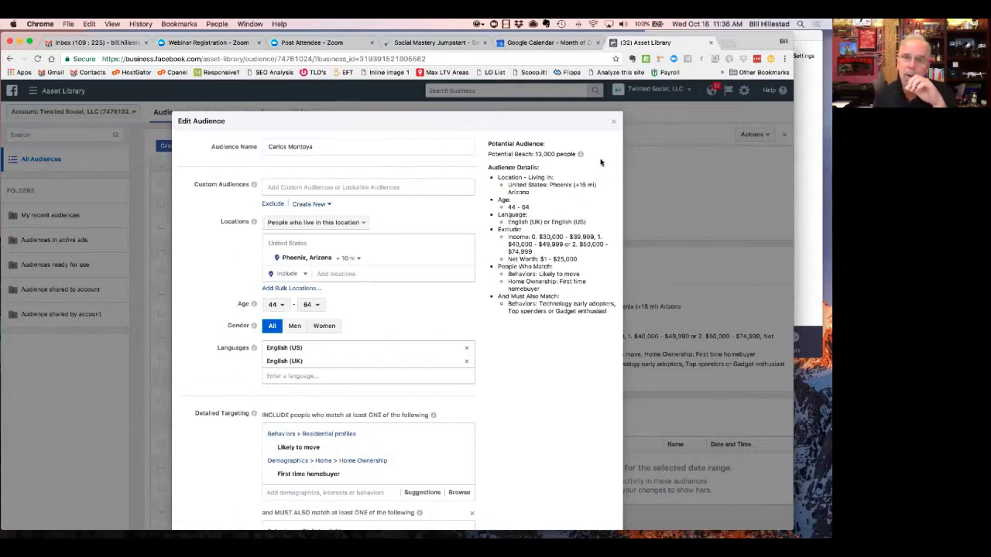
- Close the Phoenix audience editor and show the Custom, Lookalike and Saved creation options
click(614, 124)
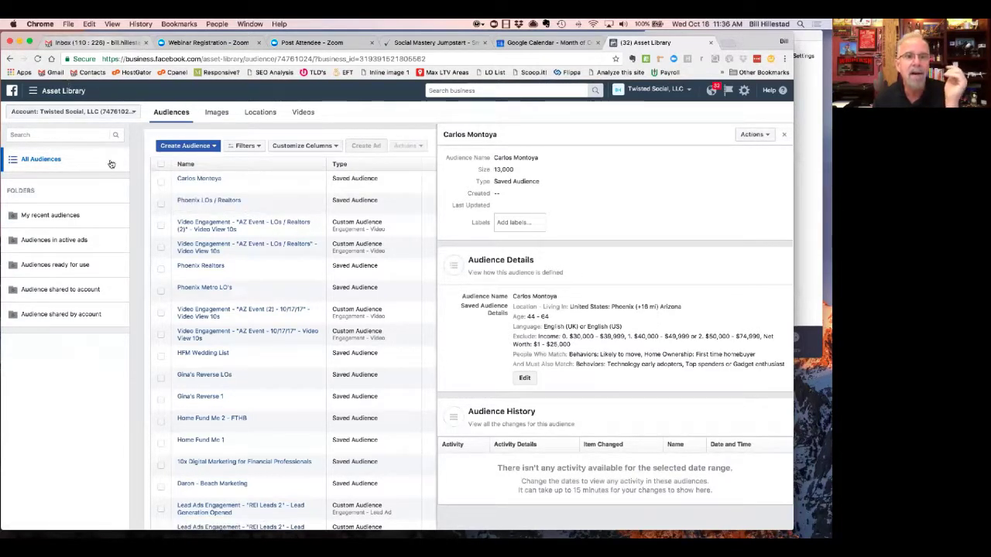
click(186, 146)
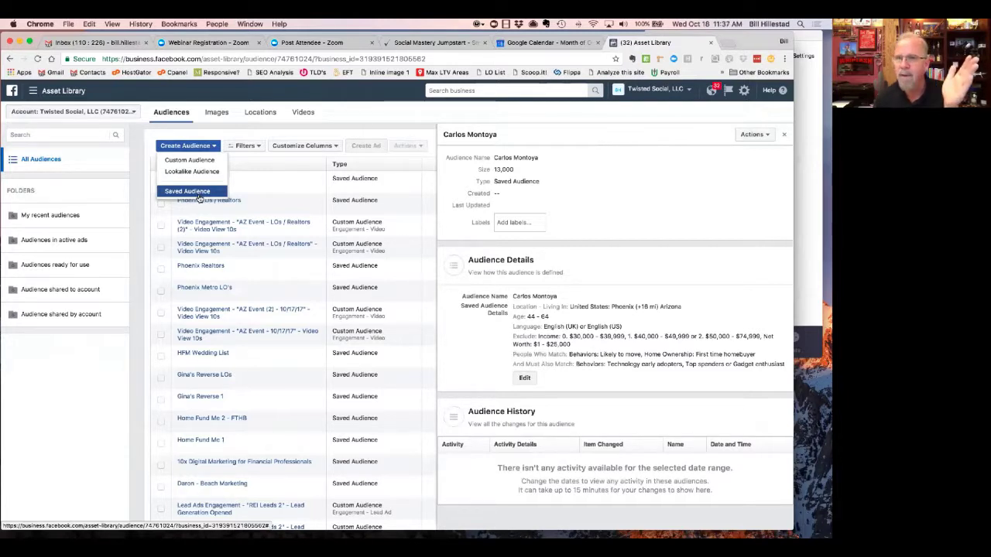
- Start a new Saved Audience and enter the client's name, correcting the typo
click(201, 193)
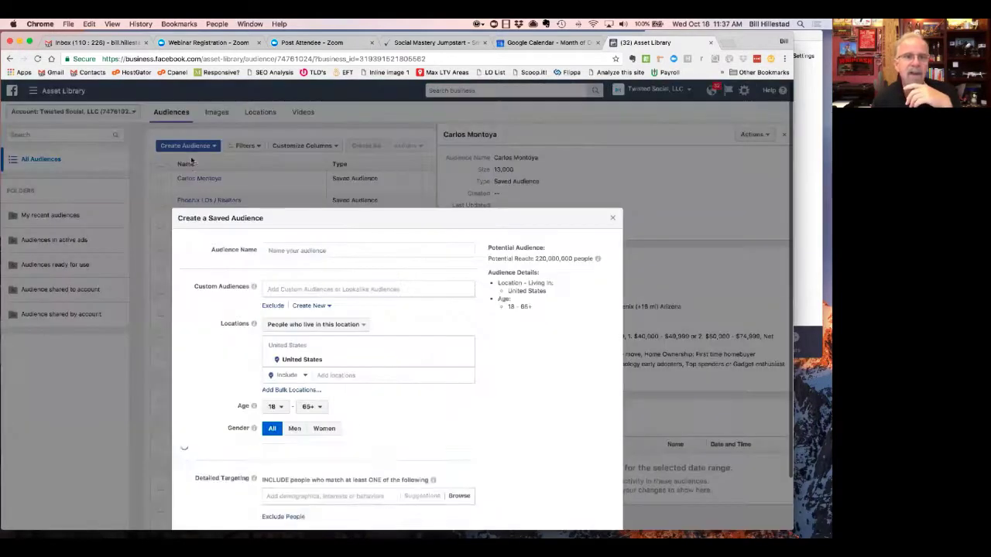
click(306, 250)
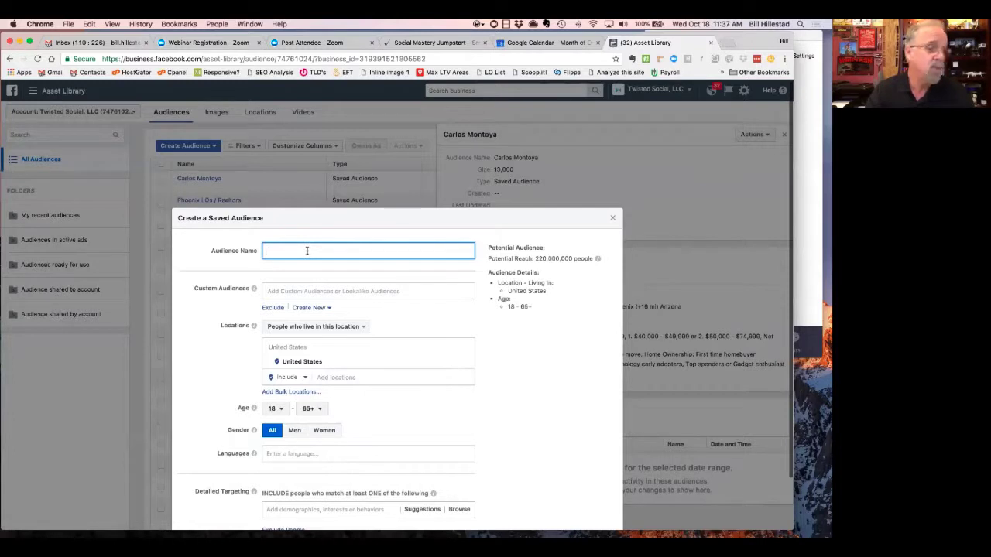
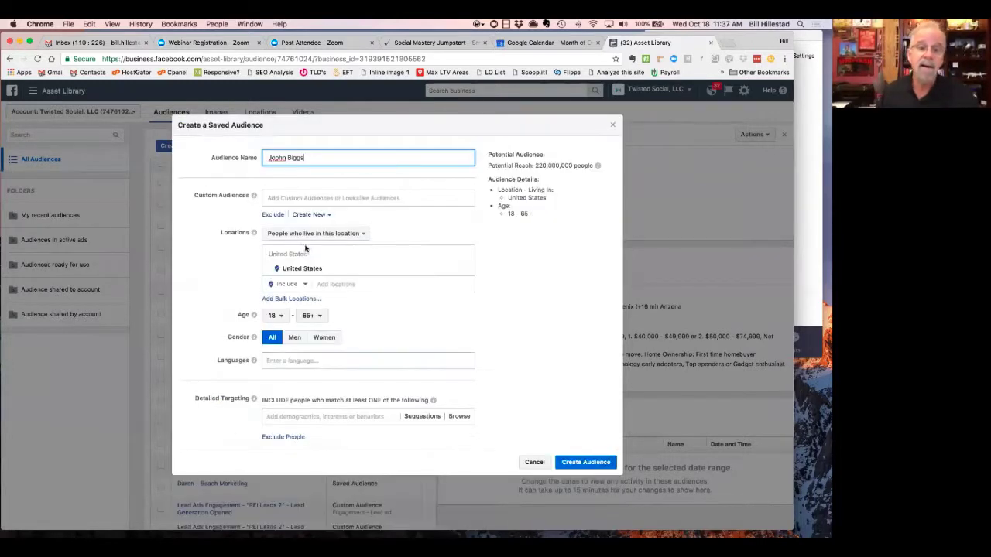
scroll(272, 170, down, 3)
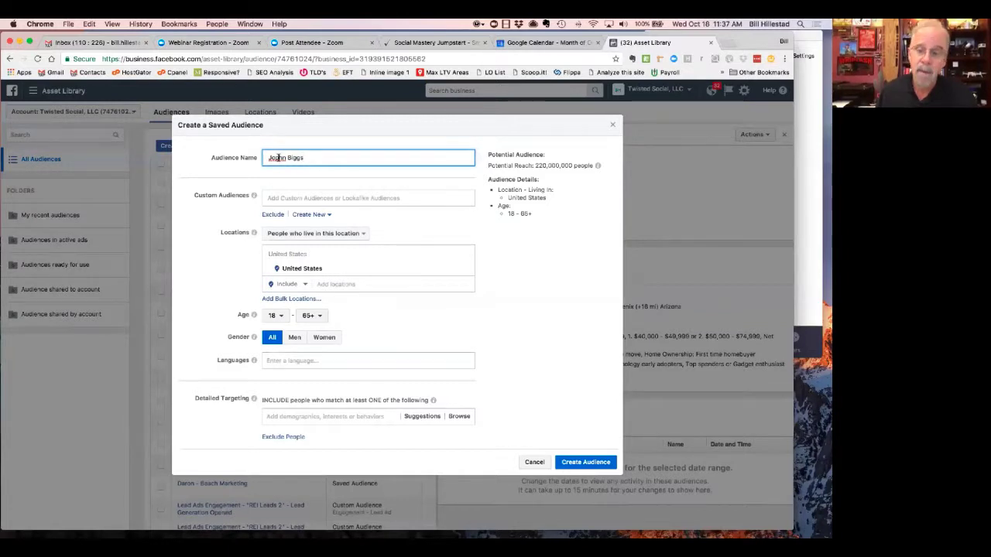
key(BackSpace)
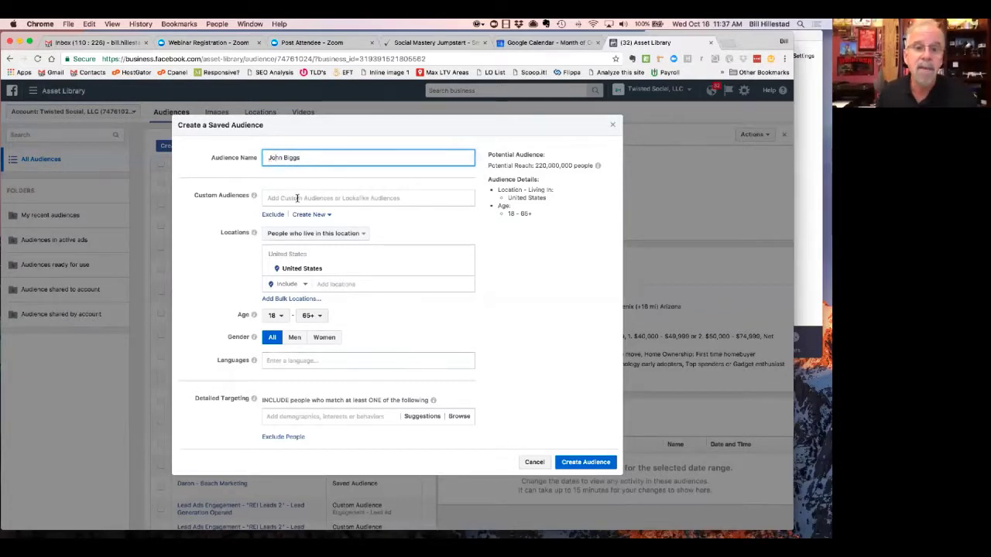
click(296, 197)
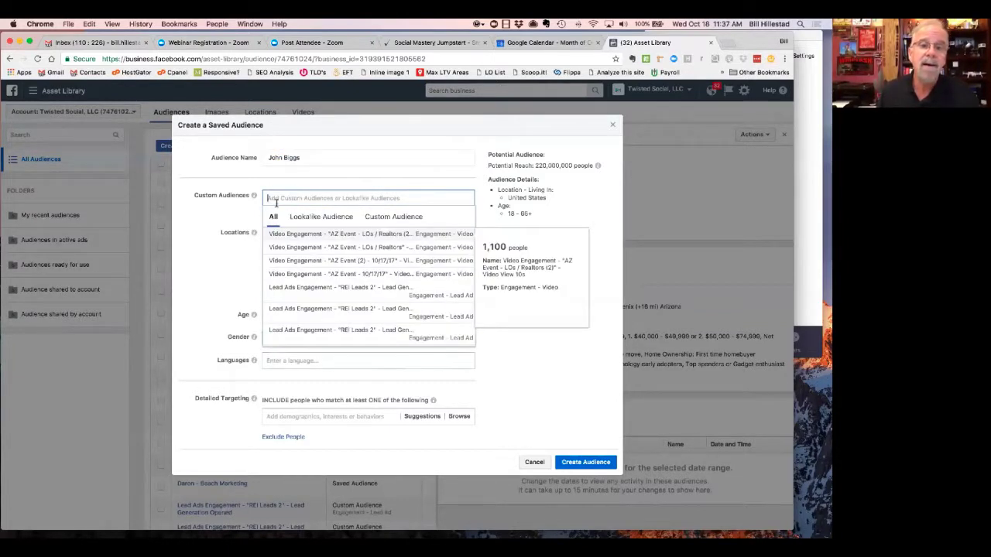
click(235, 220)
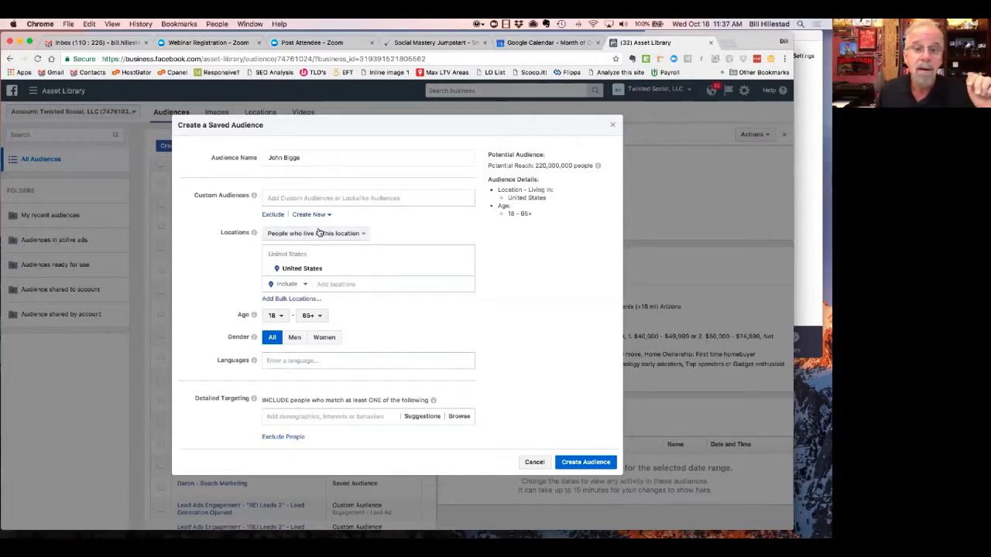
- Target the Scottsdale ZIP code 85255 as the audience location
click(335, 284)
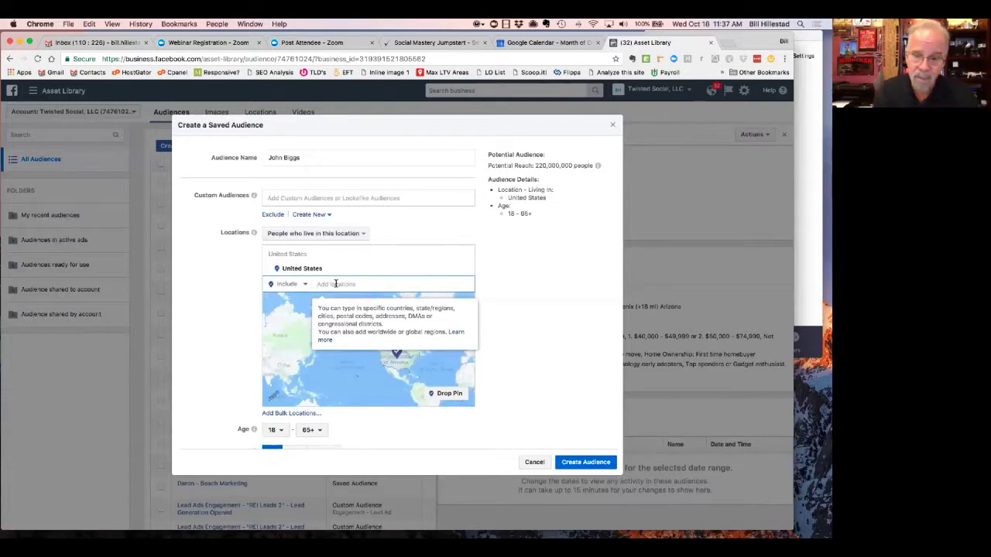
text(852)
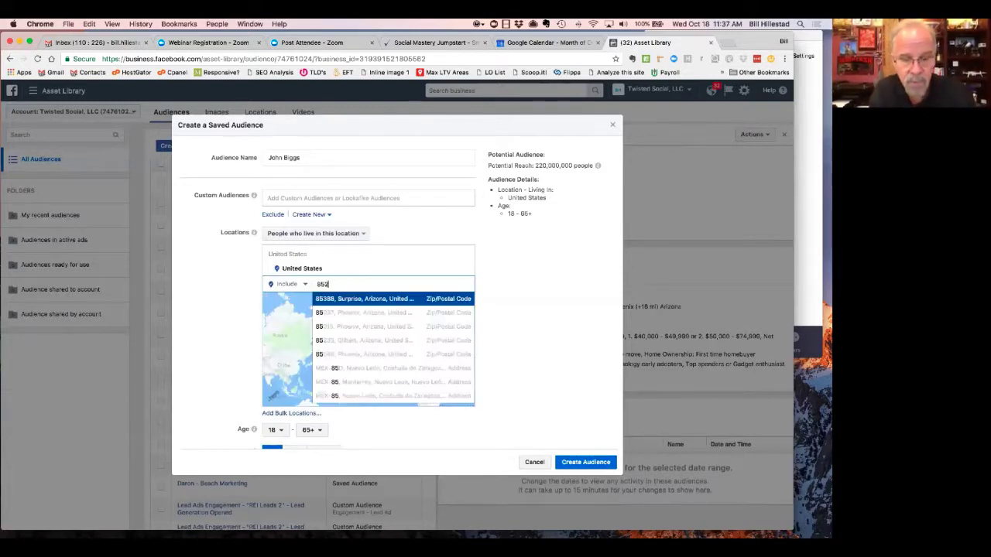
text(55)
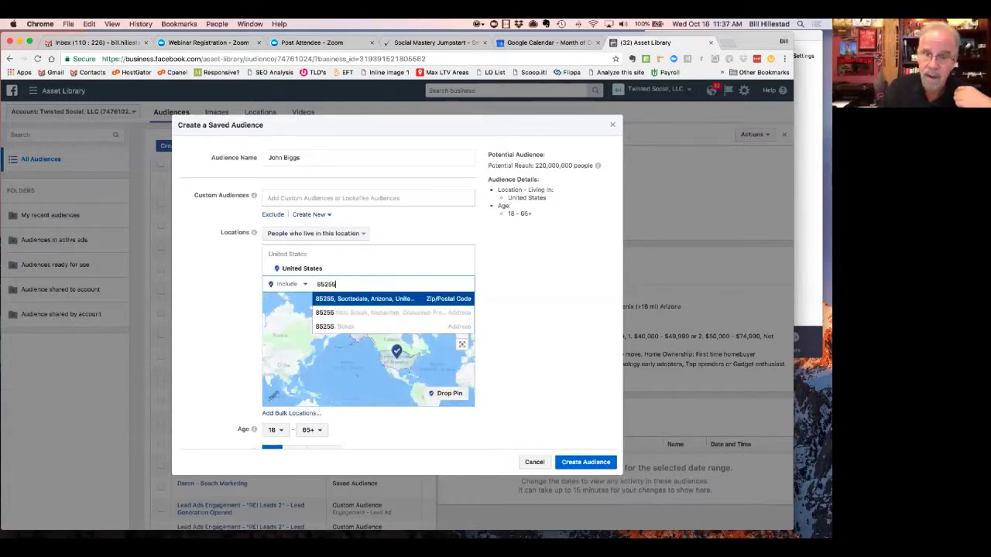
key(Return)
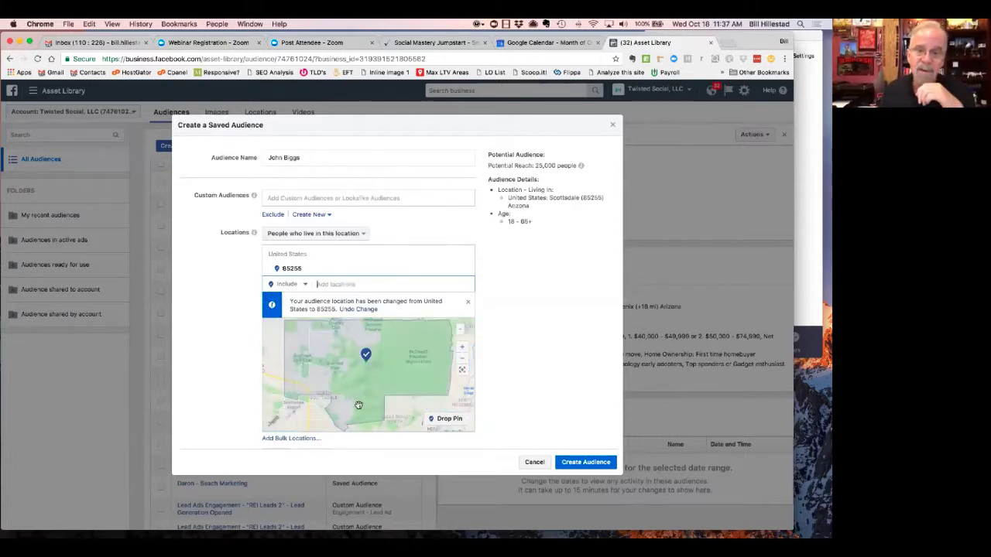
scroll(359, 405, down, 3)
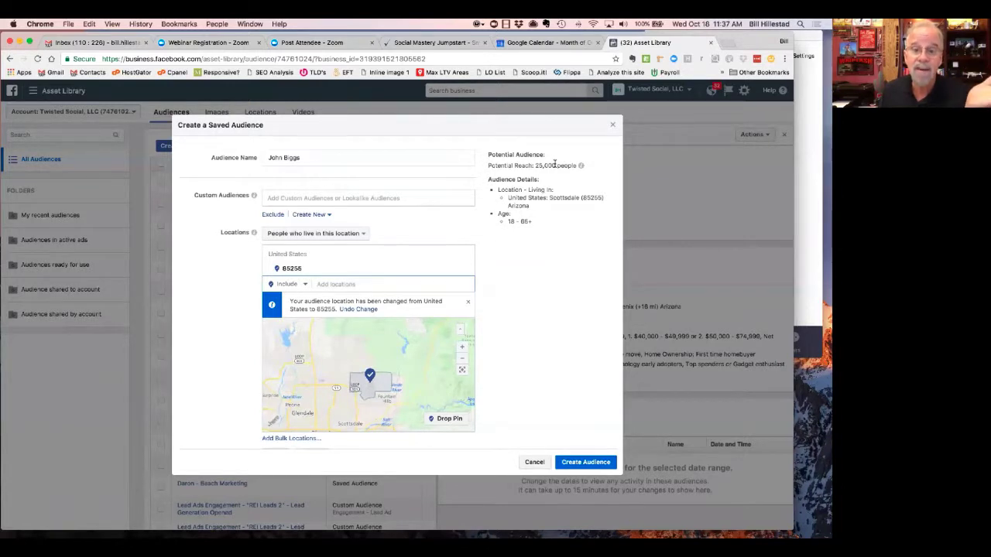
- Dismiss the location-changed notice and zoom the map around 85255
click(432, 424)
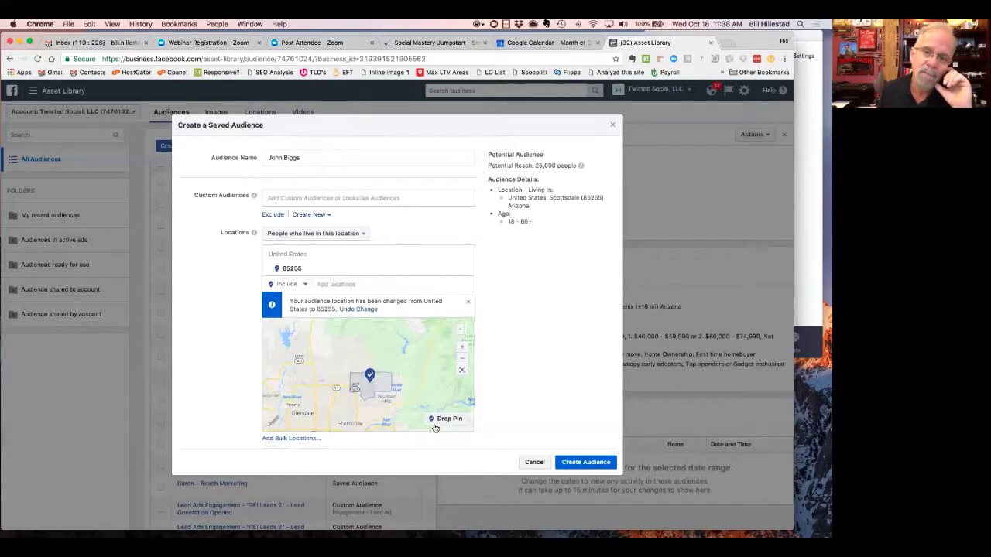
scroll(375, 358, up, 1)
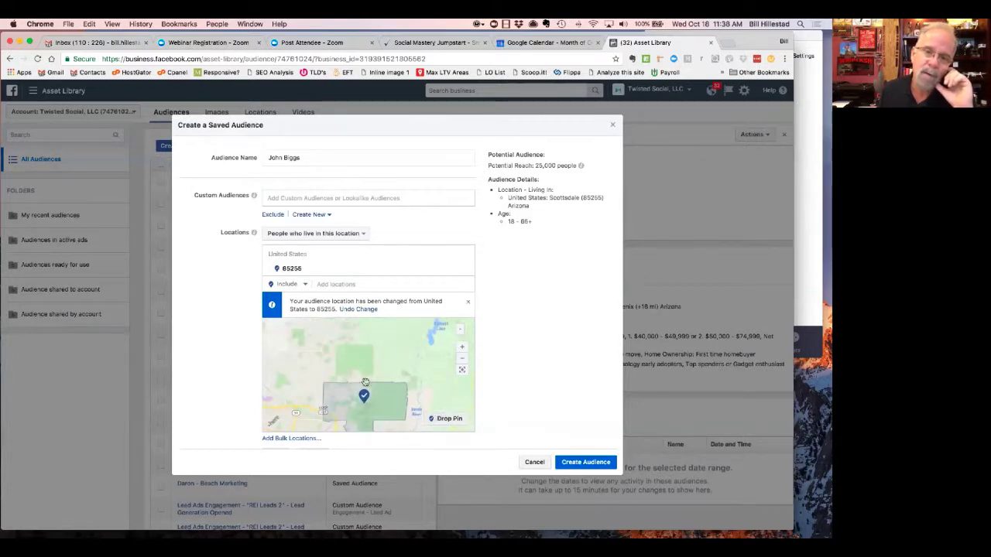
drag(365, 397, 367, 399)
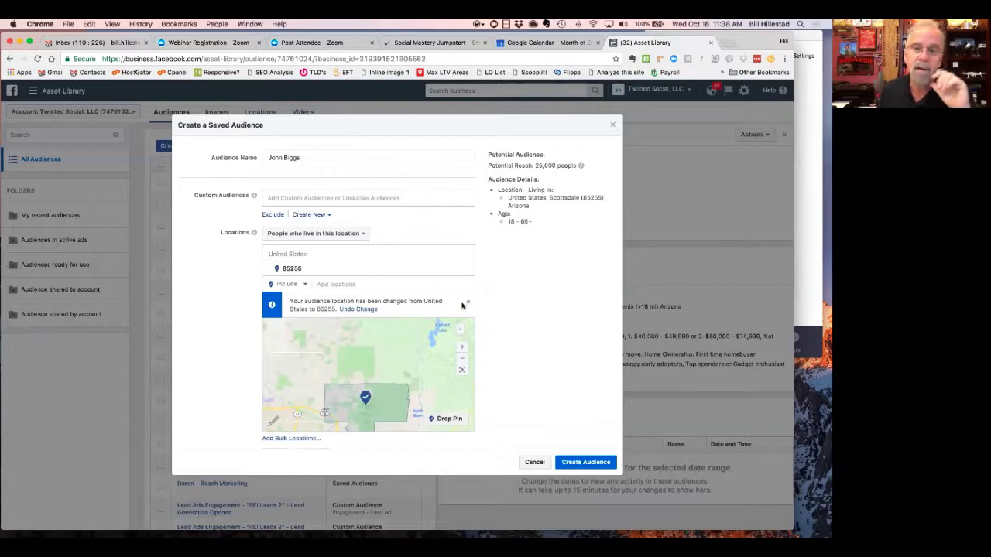
click(468, 304)
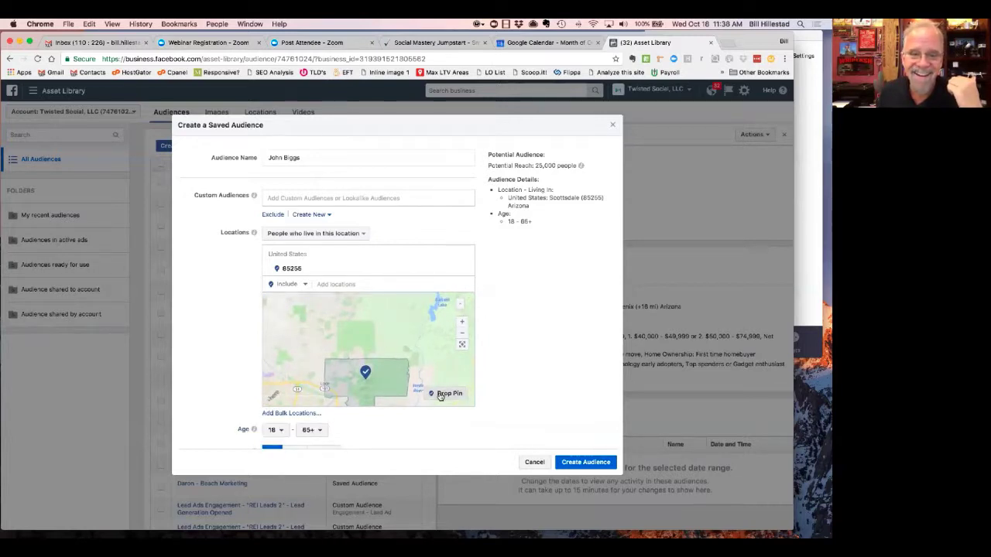
scroll(382, 347, up, 2)
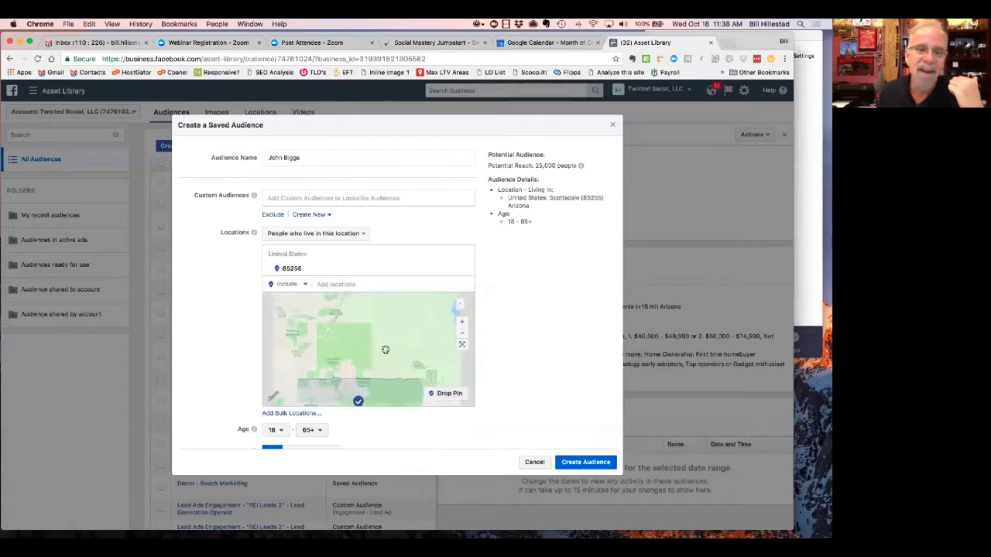
scroll(386, 350, down, 2)
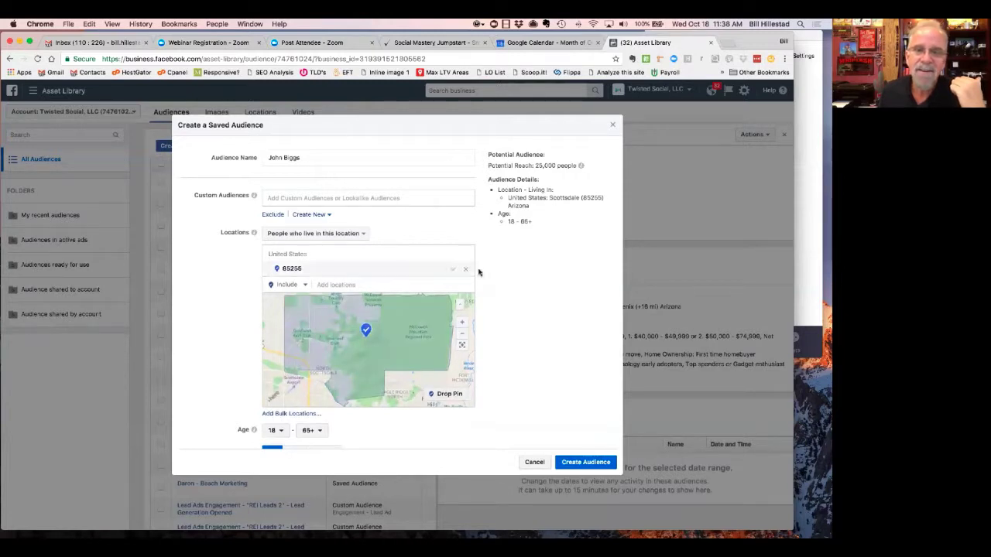
- Replace ZIP 85255 with a dropped pin near Scottsdale and a 16-mile radius
click(466, 270)
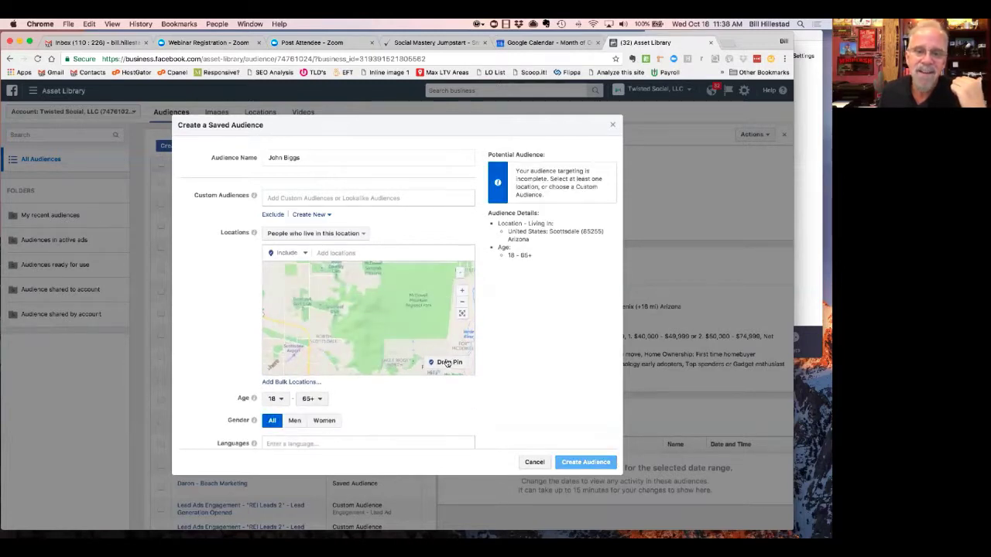
double_click(313, 318)
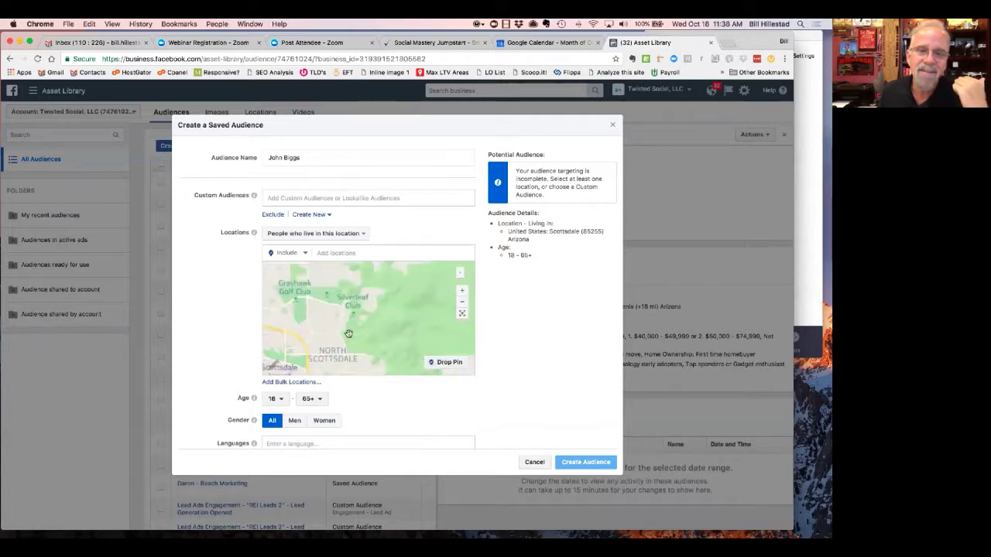
click(431, 364)
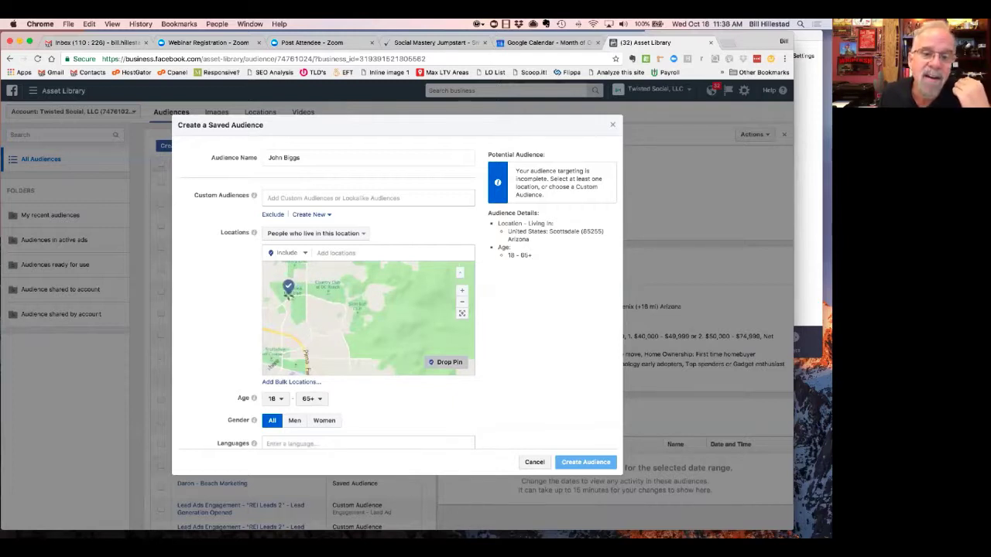
click(288, 293)
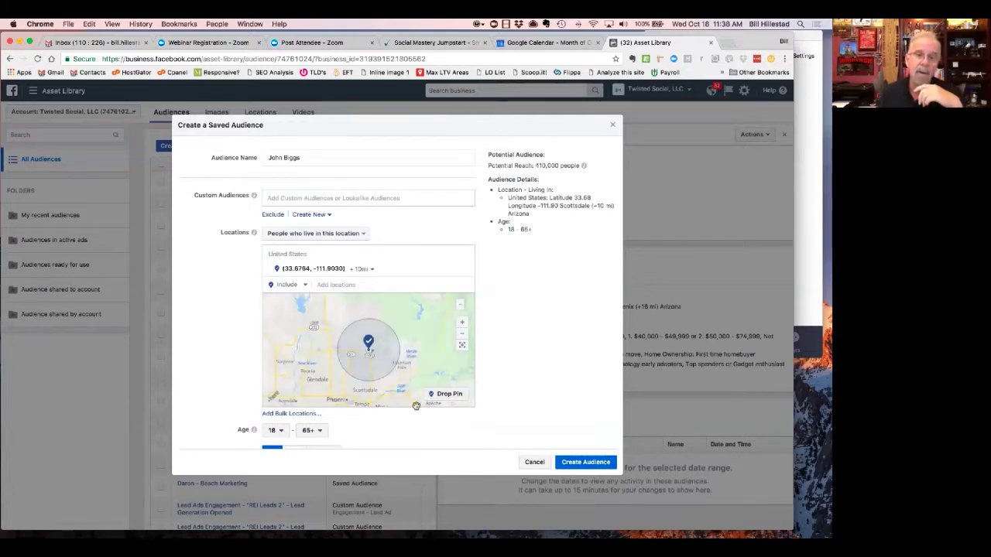
click(373, 269)
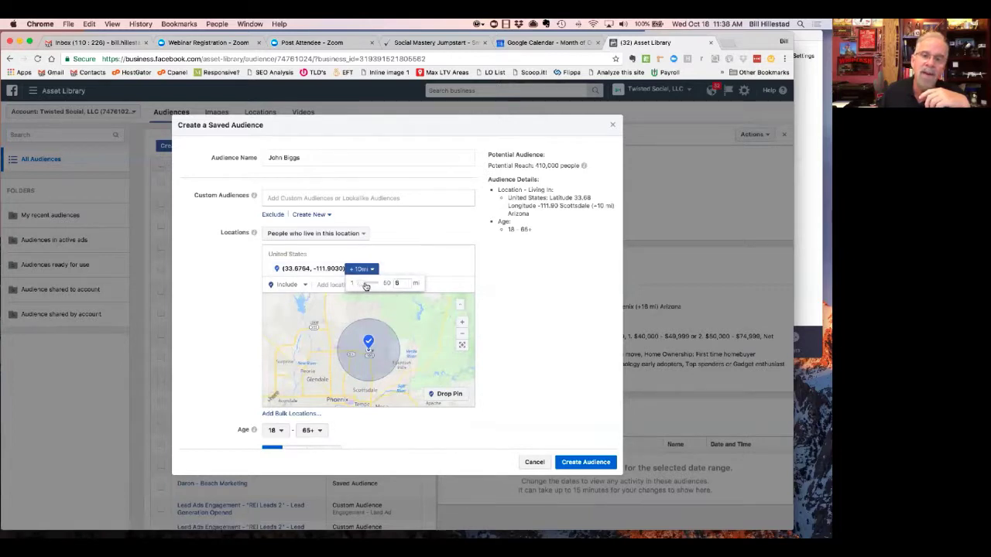
drag(366, 286, 370, 284)
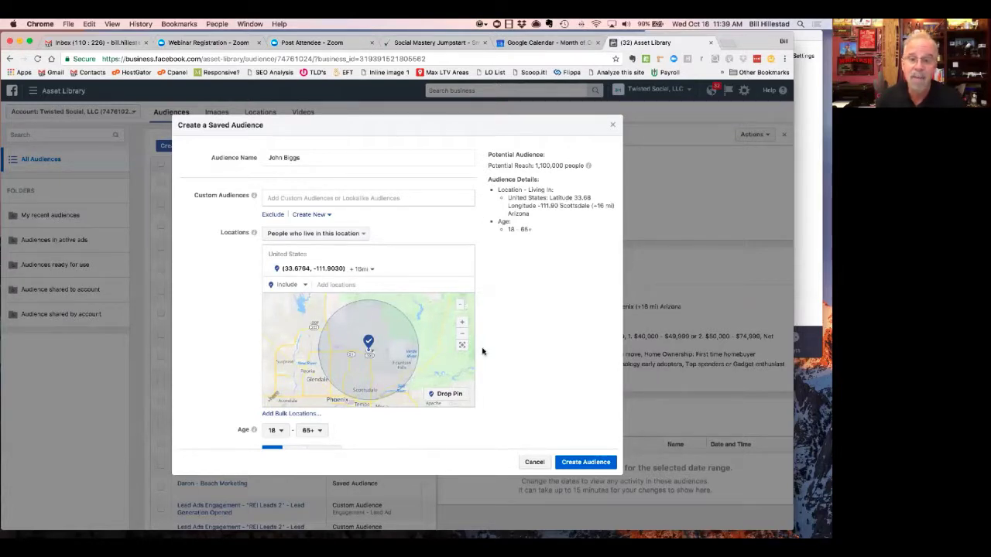
- Set the minimum age to 45 and the maximum age to 64
scroll(486, 356, down, 3)
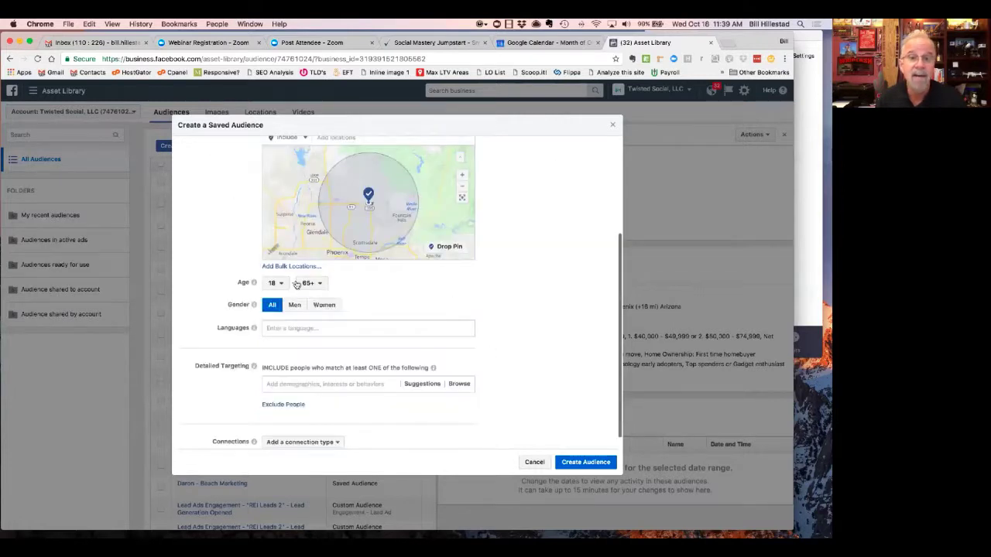
click(284, 286)
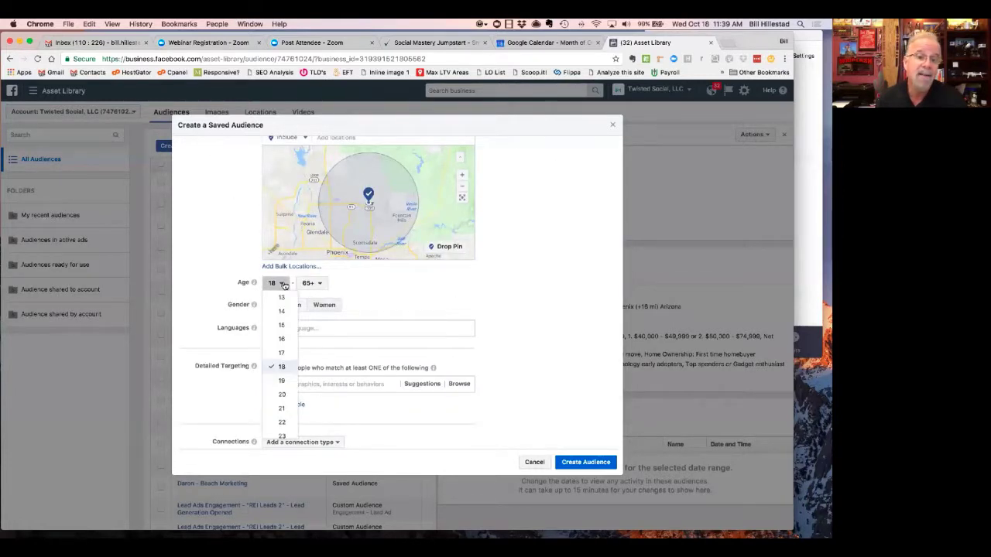
scroll(267, 381, down, 10)
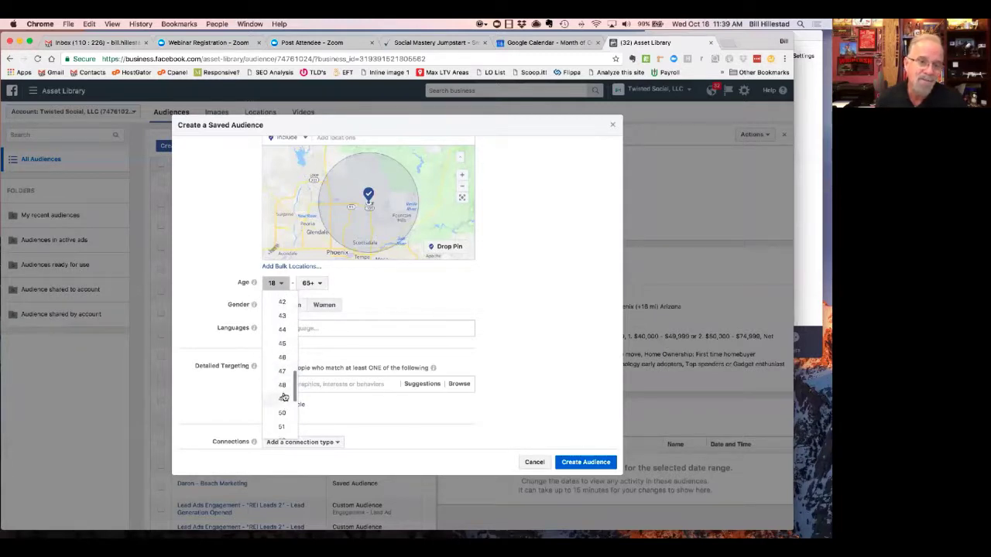
click(282, 345)
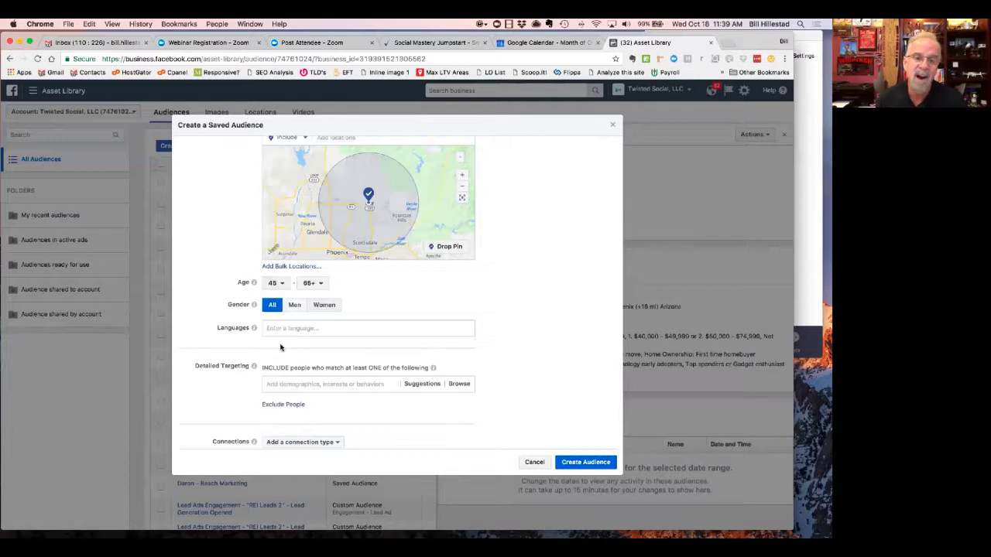
click(313, 284)
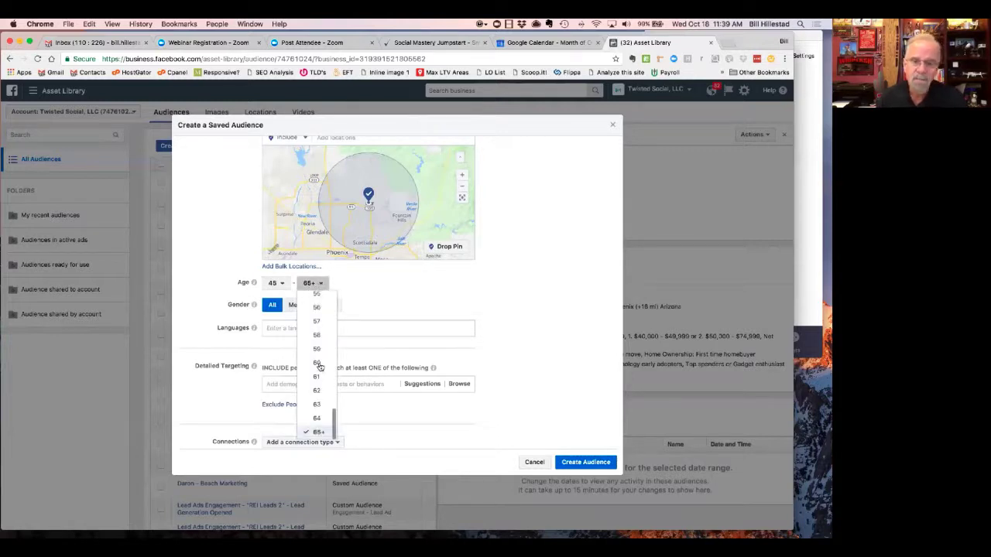
click(317, 419)
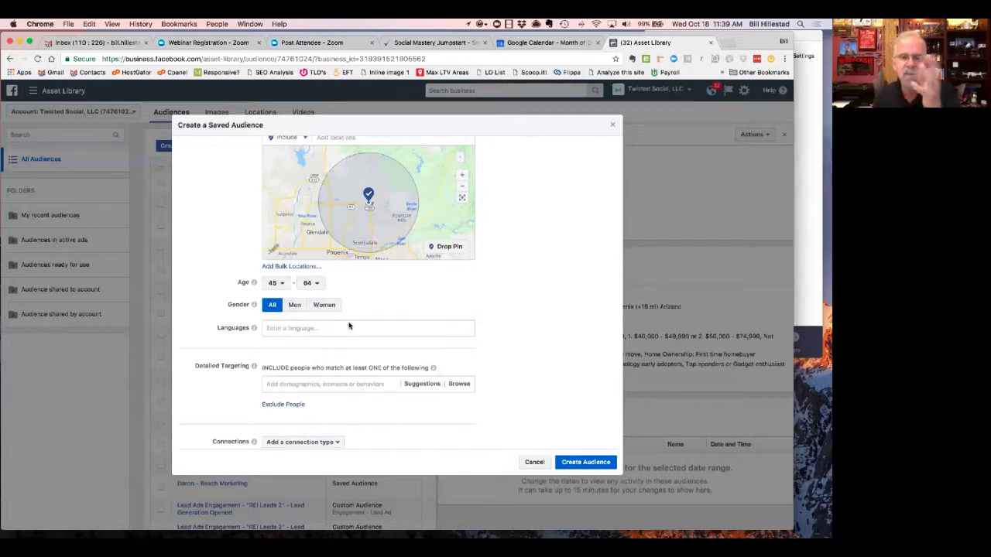
- Add English (All) as the audience language
click(295, 329)
text(english)
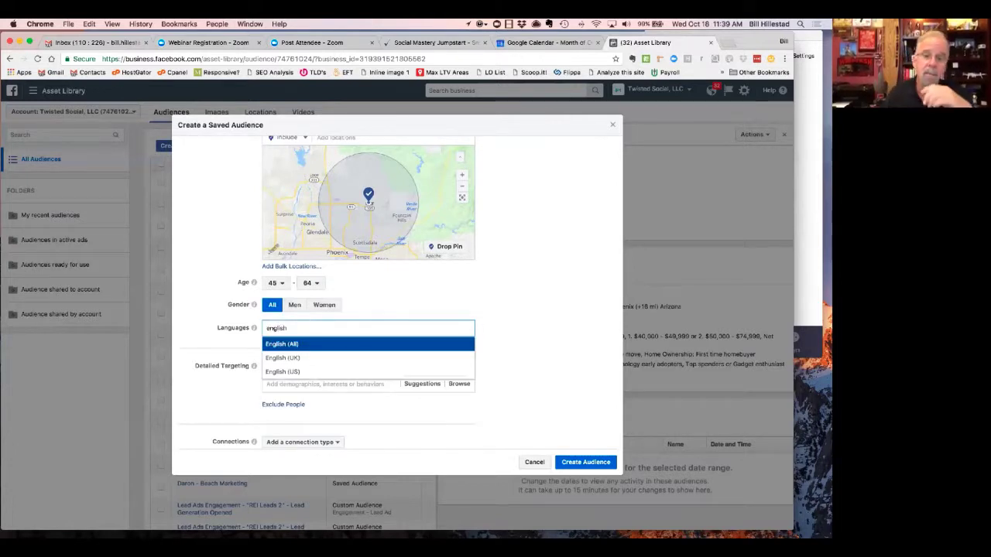
click(313, 345)
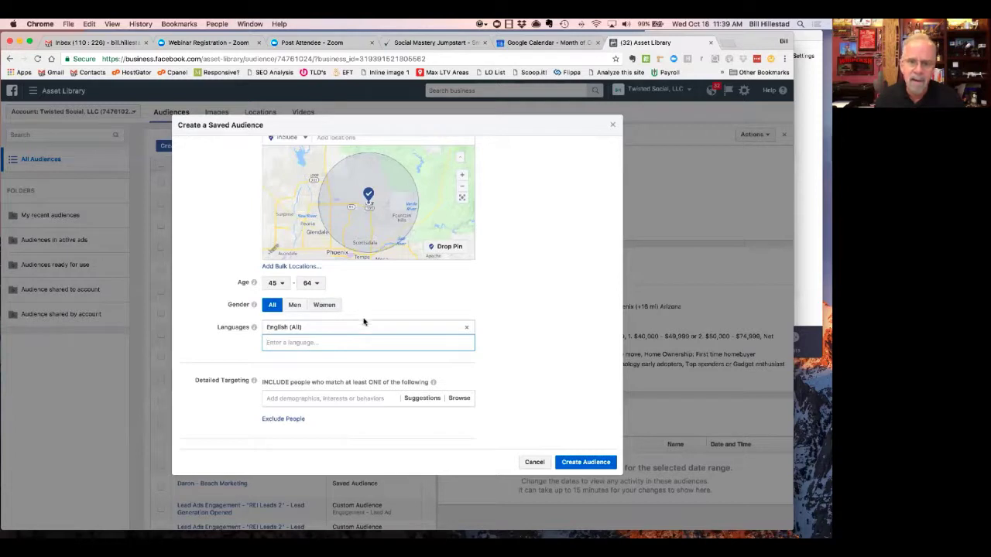
- Restrict Gender to women only, cutting potential reach to 150,000
click(323, 306)
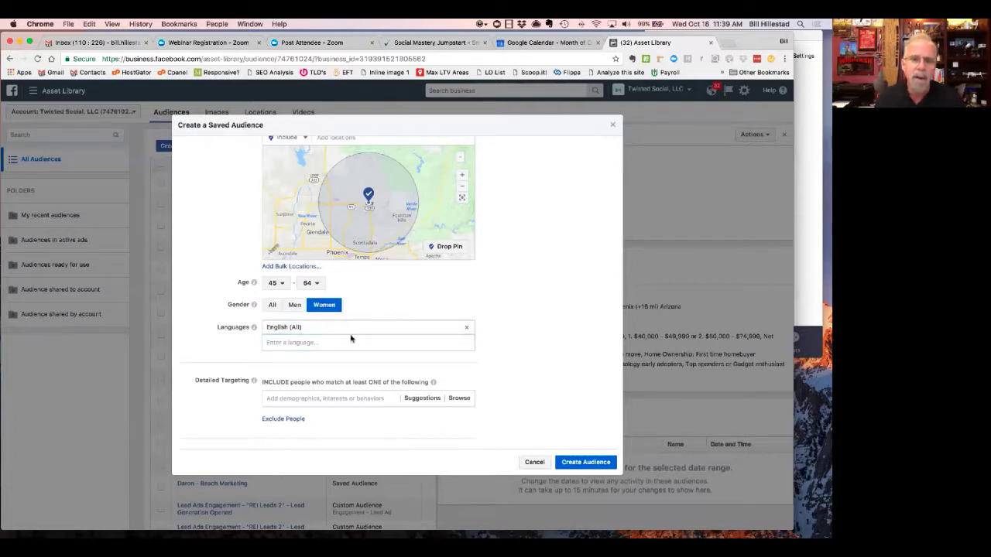
scroll(526, 354, up, 3)
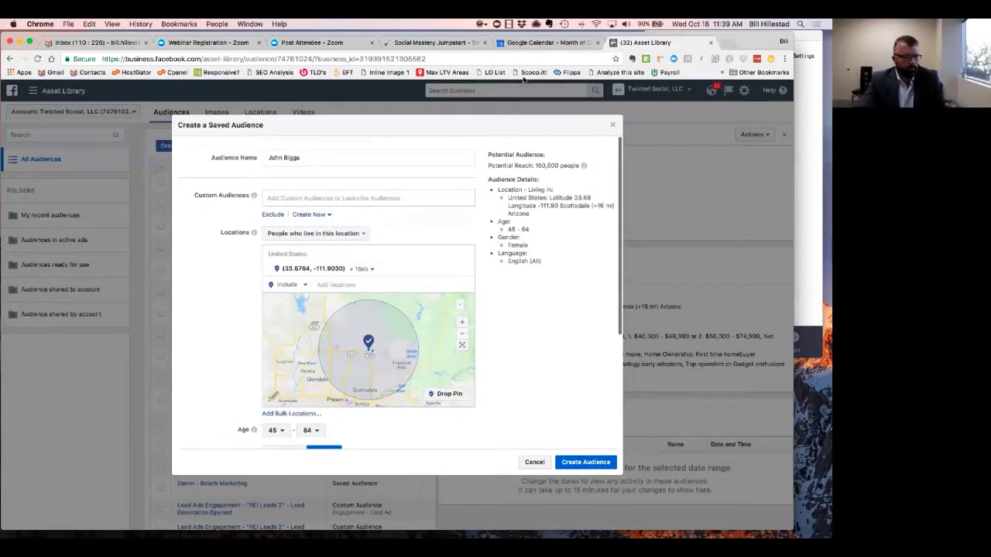
scroll(542, 332, down, 4)
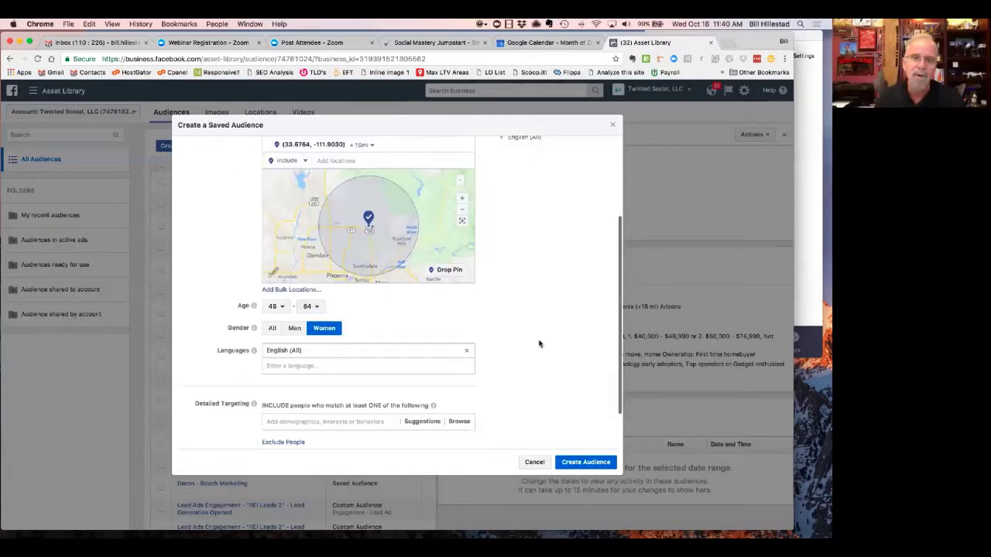
scroll(318, 312, down, 1)
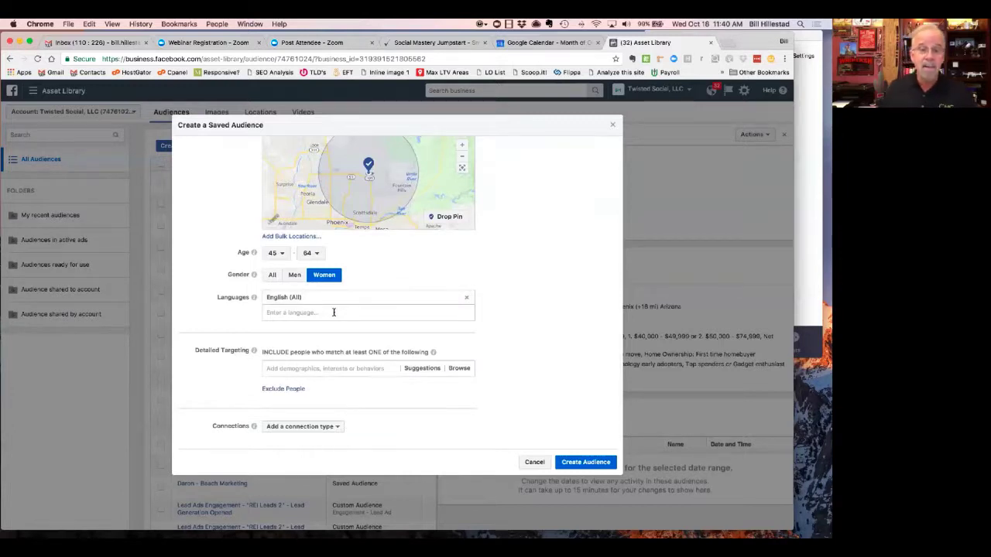
- Show detailed targeting suggestions and browse real-estate options like REMAX and Keller Williams Realty
click(357, 368)
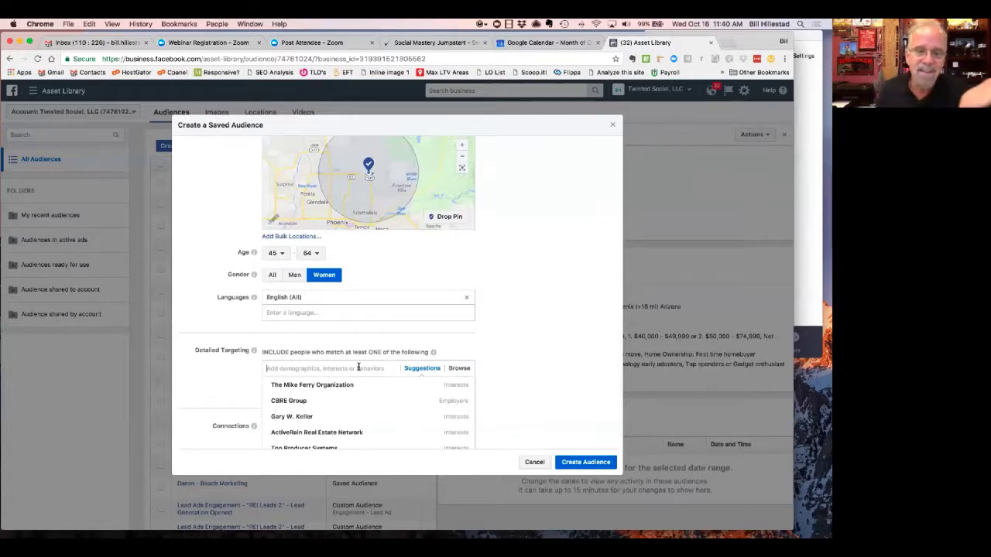
scroll(350, 418, down, 3)
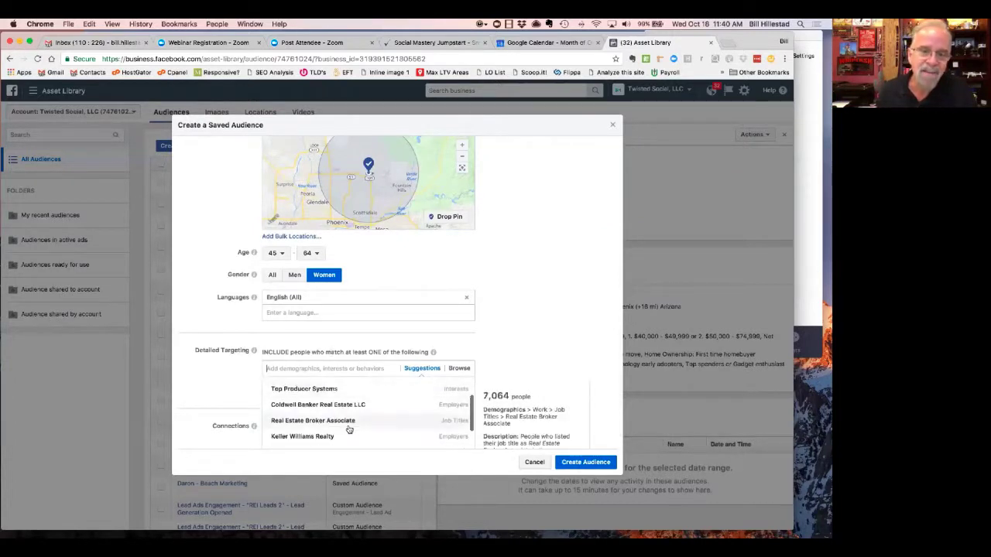
scroll(350, 430, up, 2)
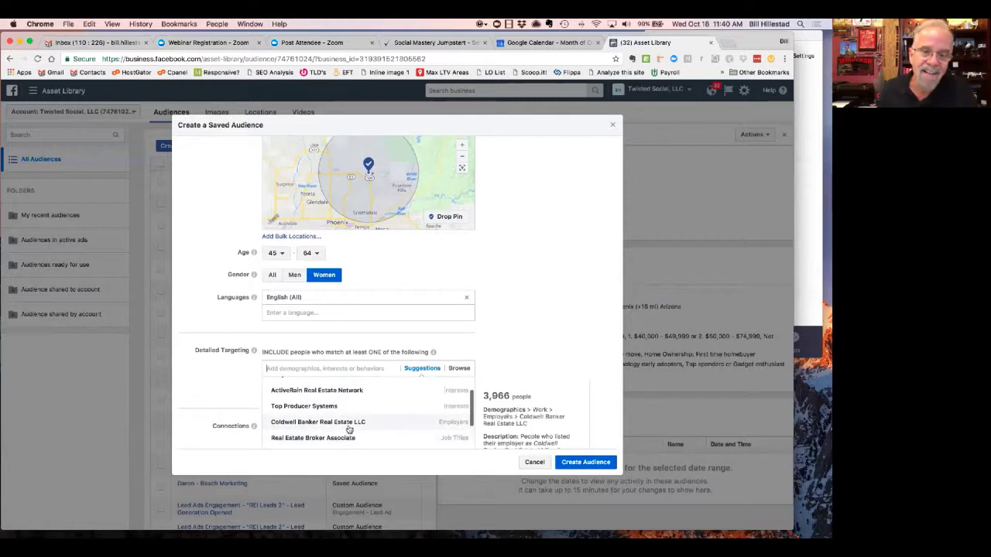
scroll(327, 395, up, 1)
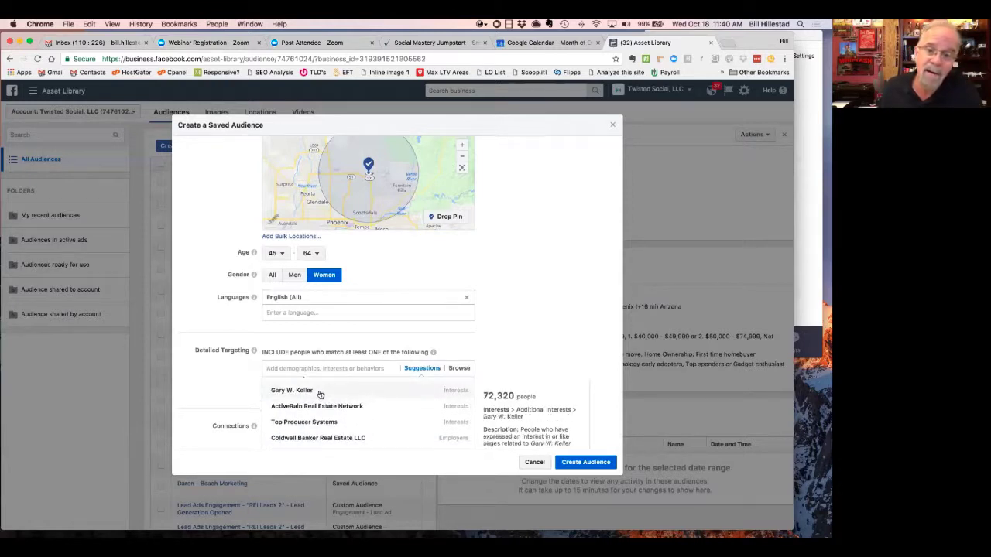
scroll(322, 399, up, 2)
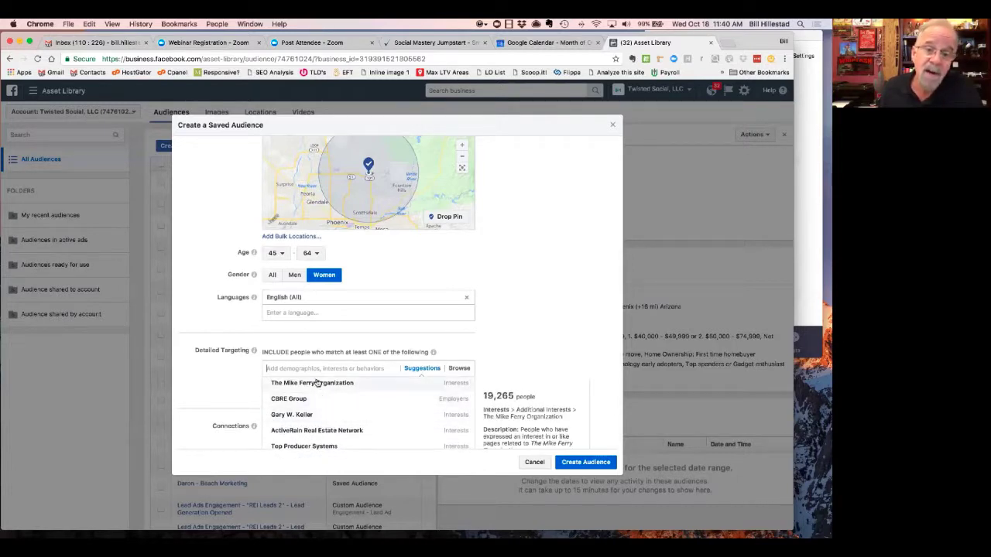
scroll(320, 399, down, 5)
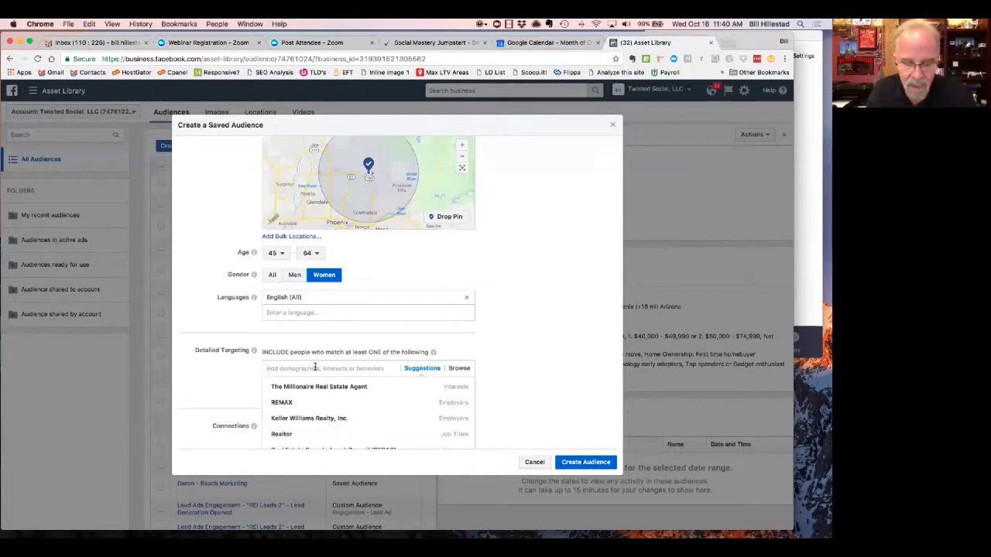
- Search 'likely to' and include the Likely to move behavior under Residential profiles
text(likely)
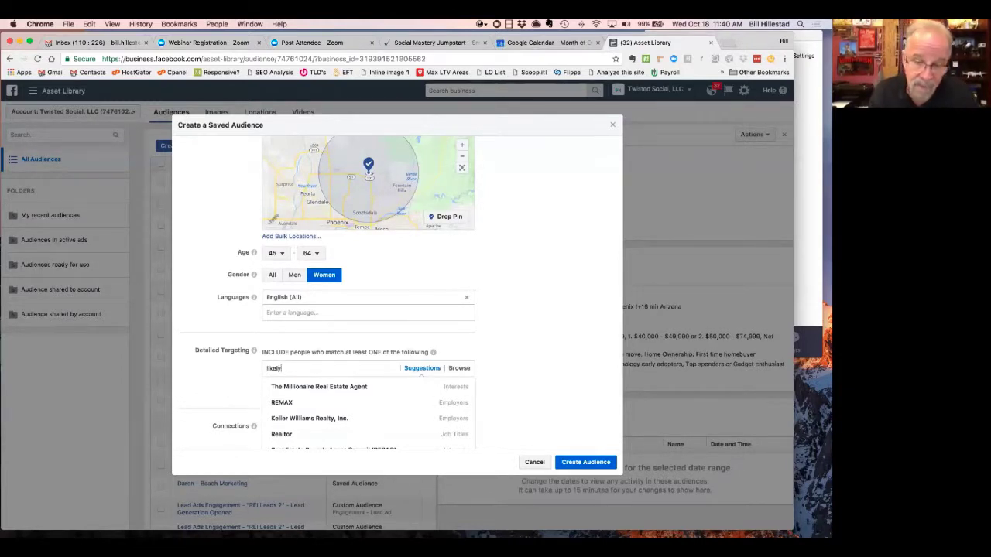
text( to)
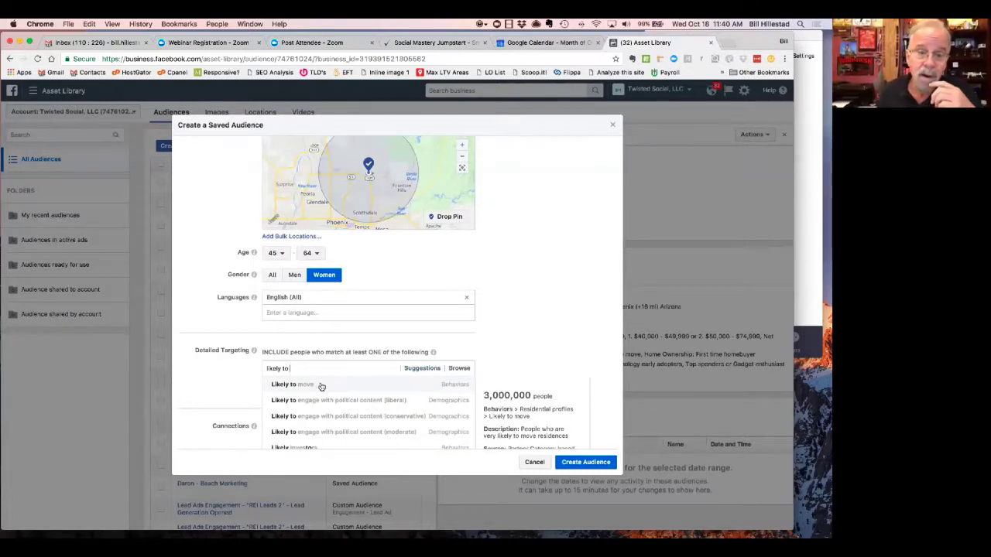
scroll(513, 328, down, 2)
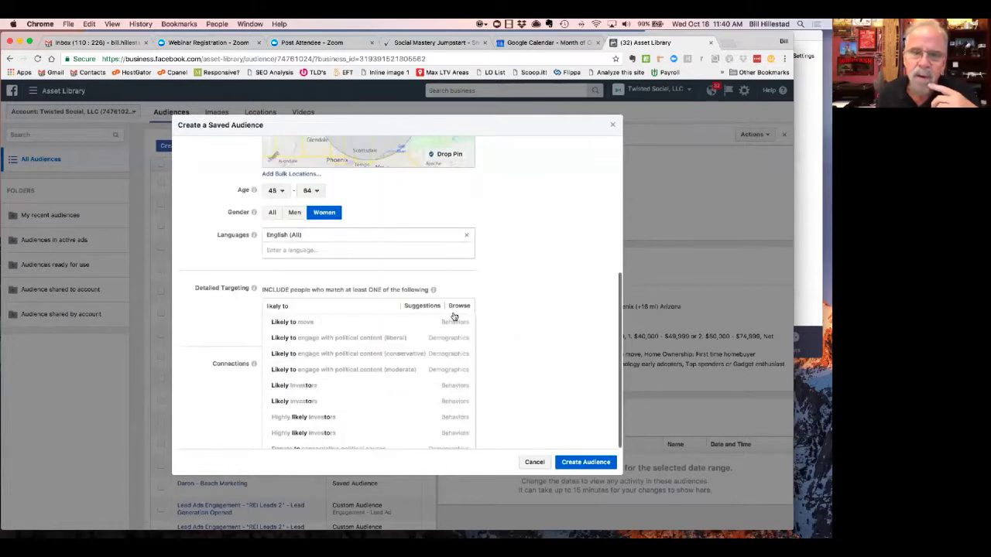
mouse_move(454, 325)
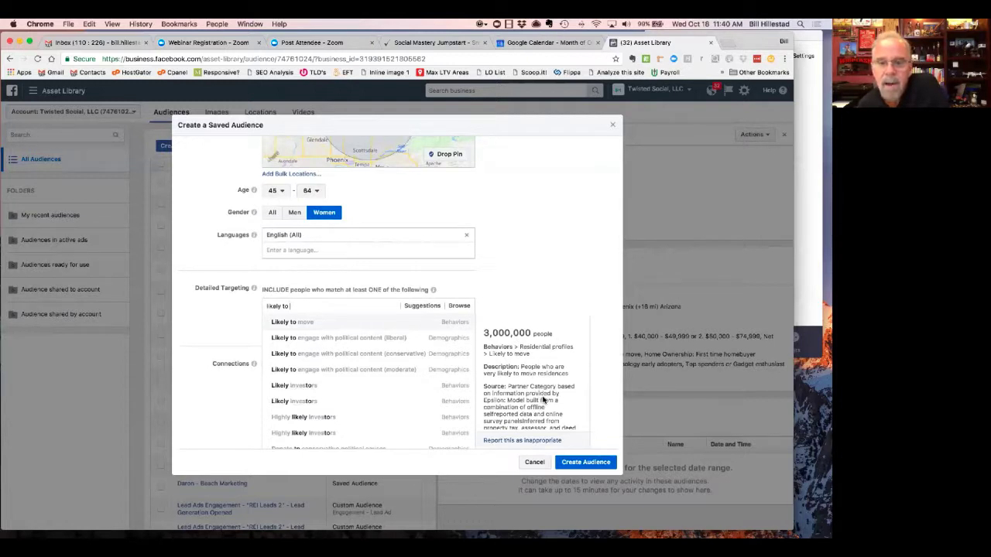
scroll(545, 401, down, 2)
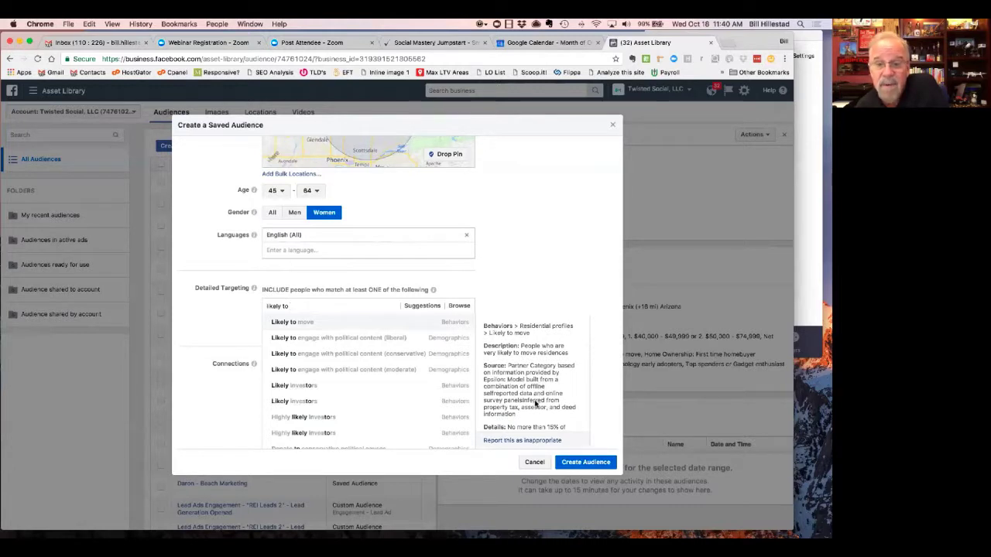
scroll(530, 402, down, 1)
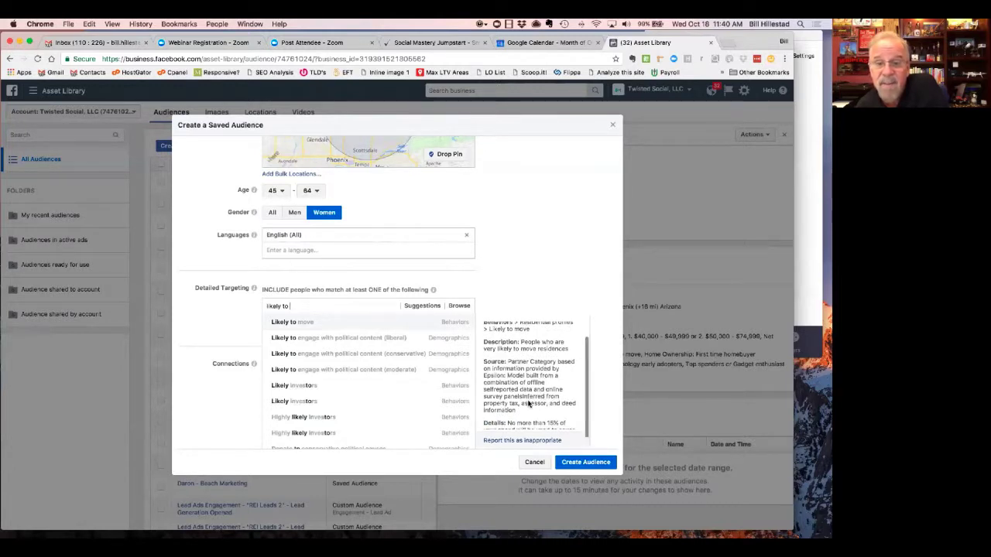
scroll(527, 404, down, 2)
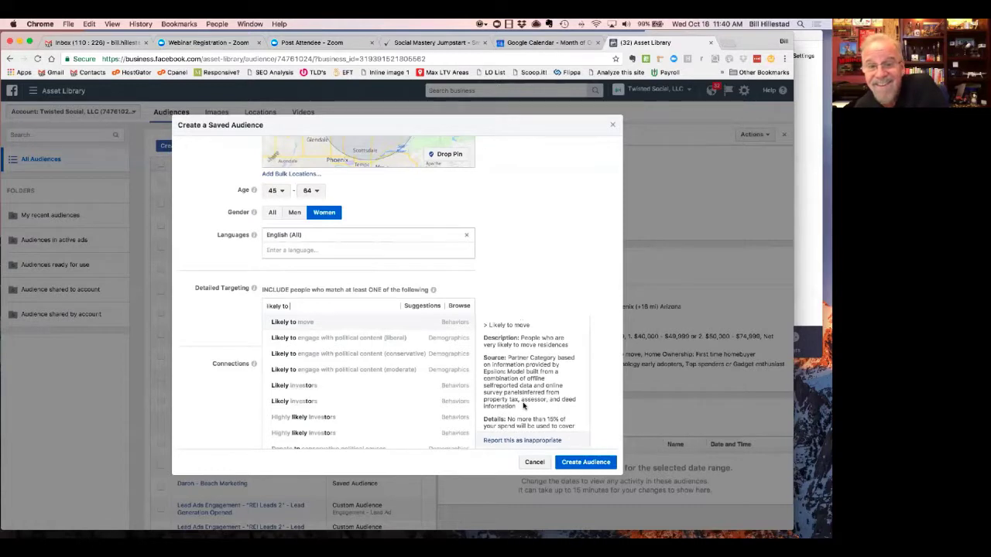
scroll(523, 405, down, 2)
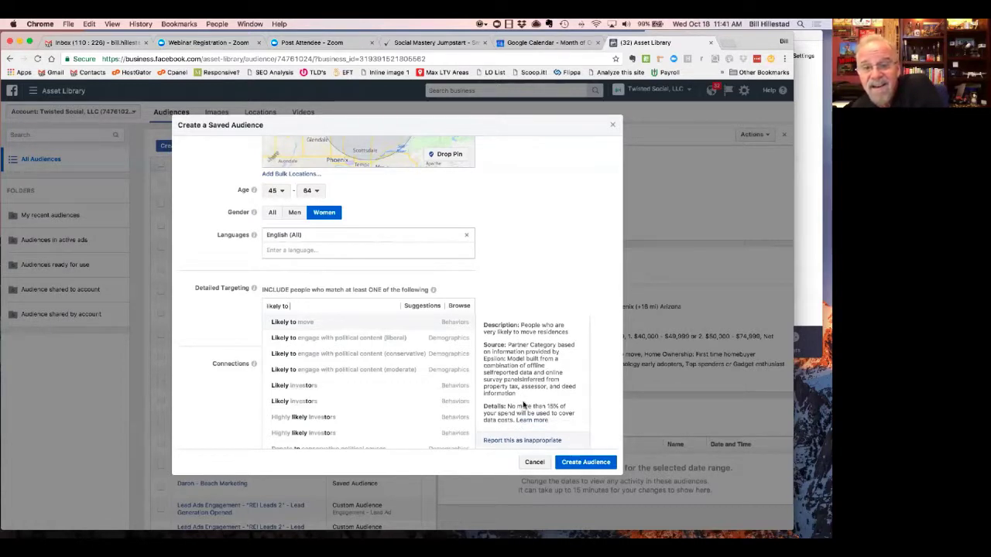
scroll(525, 401, up, 4)
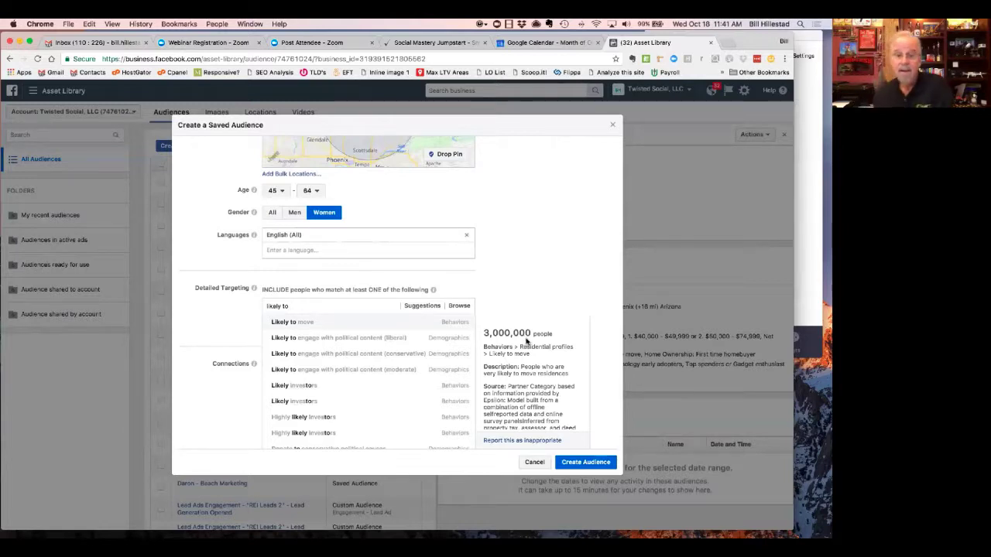
click(361, 321)
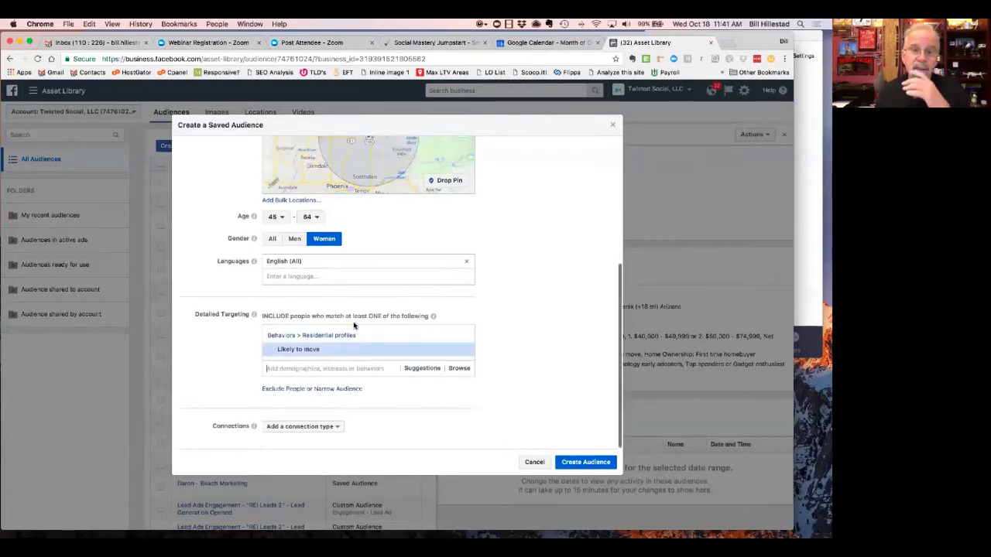
mouse_move(369, 350)
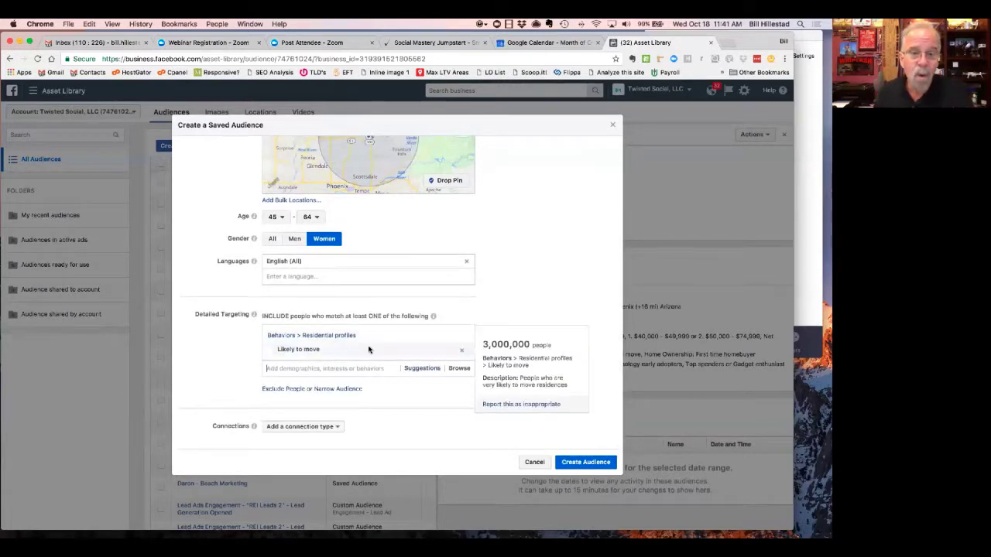
click(418, 369)
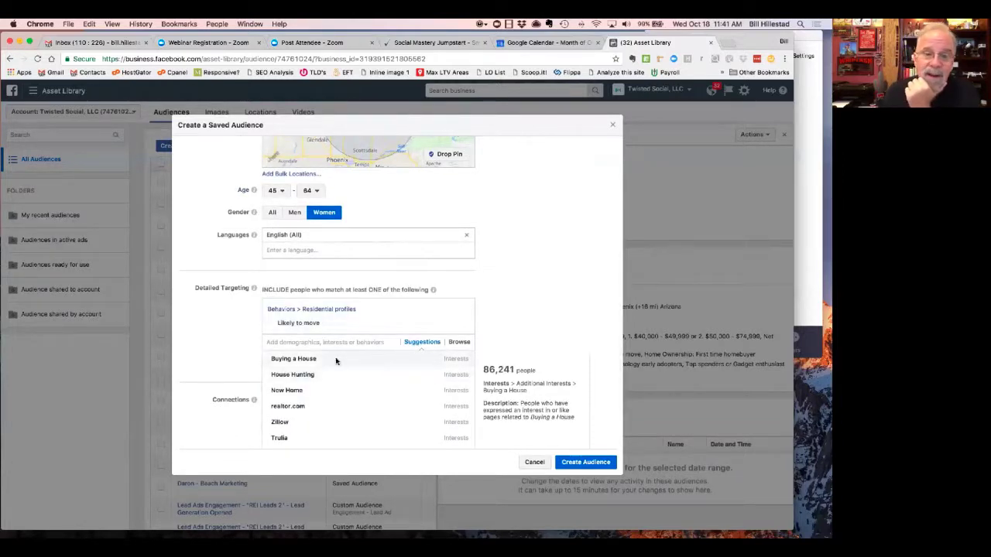
- Add suggested interests Buying a House, House Hunting, New Home and My First Home
click(336, 360)
click(409, 372)
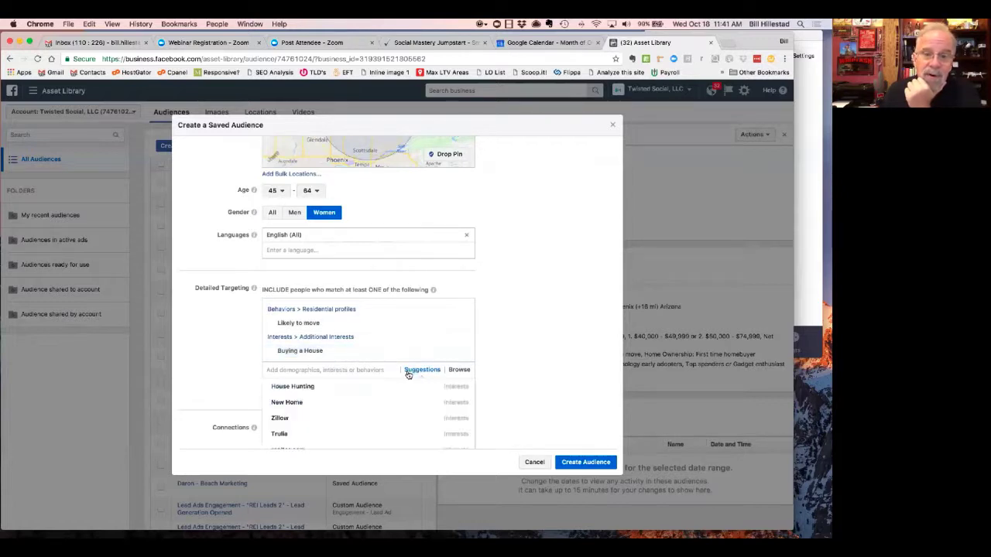
click(338, 386)
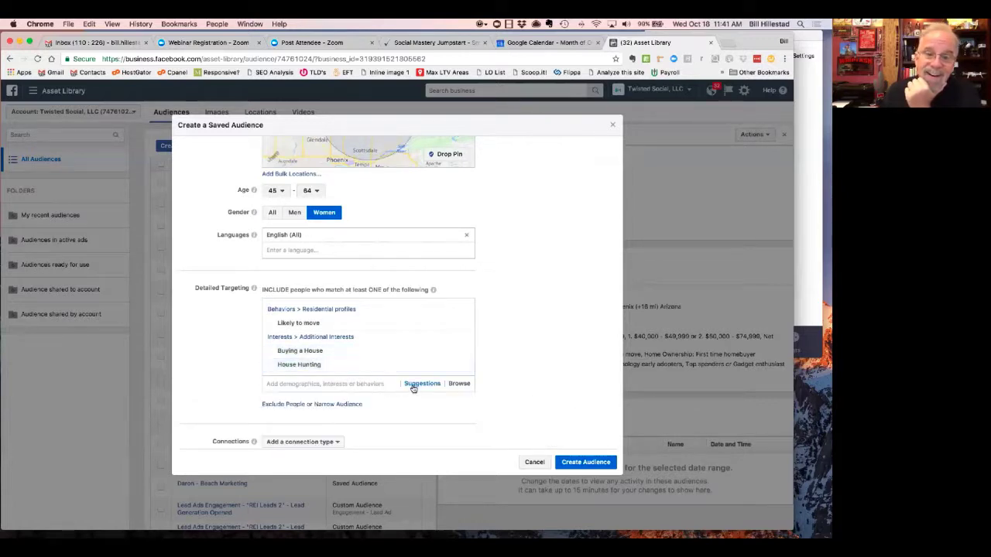
click(411, 383)
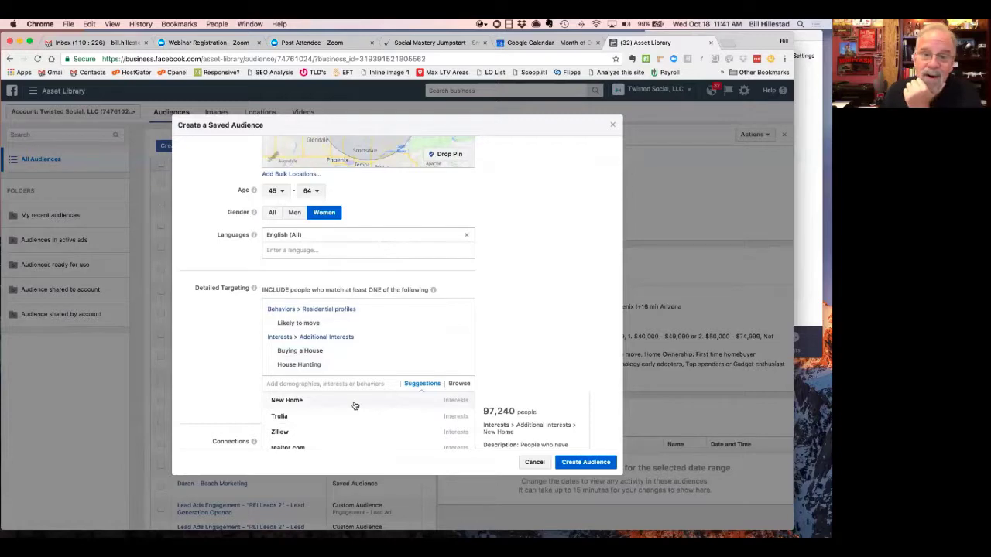
click(354, 401)
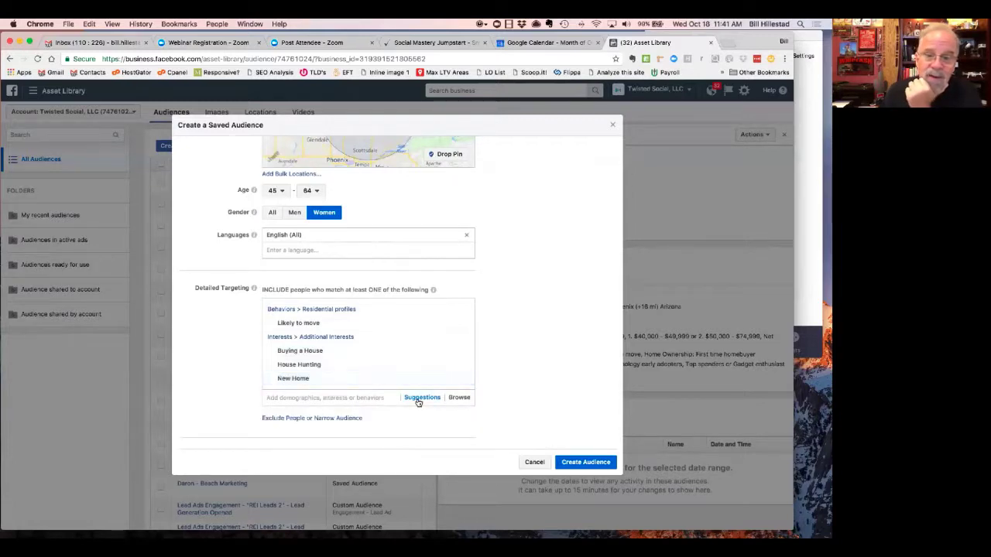
click(414, 397)
scroll(367, 413, up, 3)
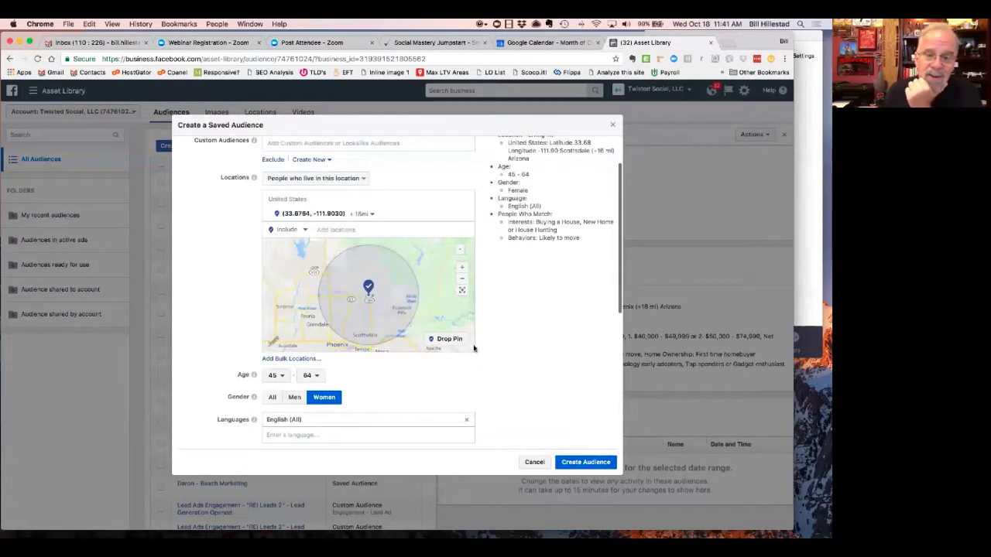
scroll(576, 328, down, 4)
mouse_move(312, 327)
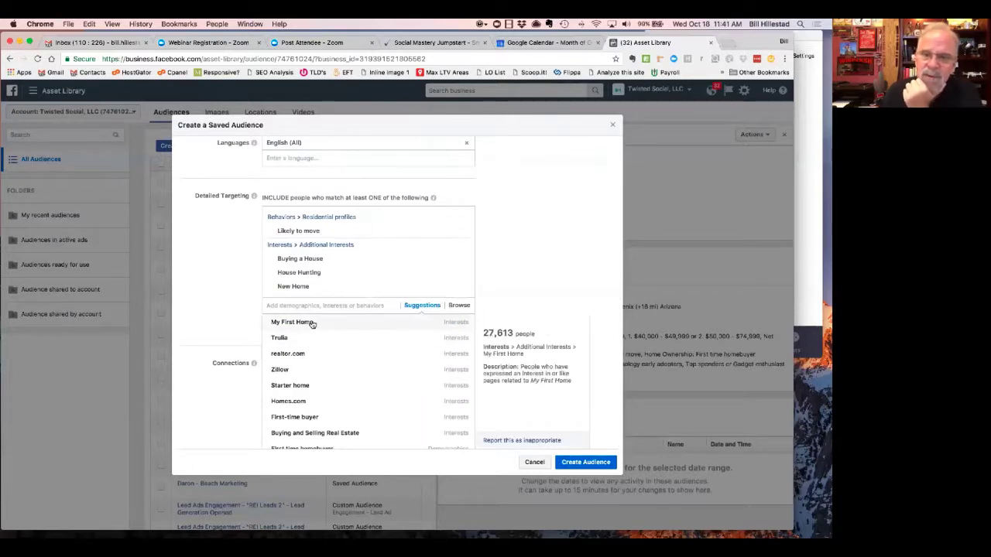
click(312, 325)
- Add suggested interests Starter home, First-time buyer, realtor.com and Zillow
click(426, 370)
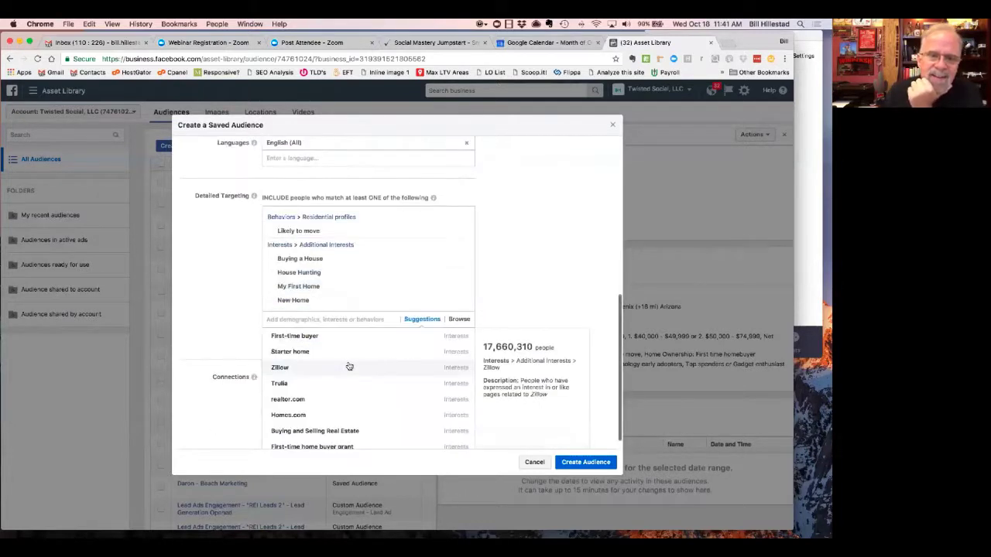
click(306, 354)
click(419, 368)
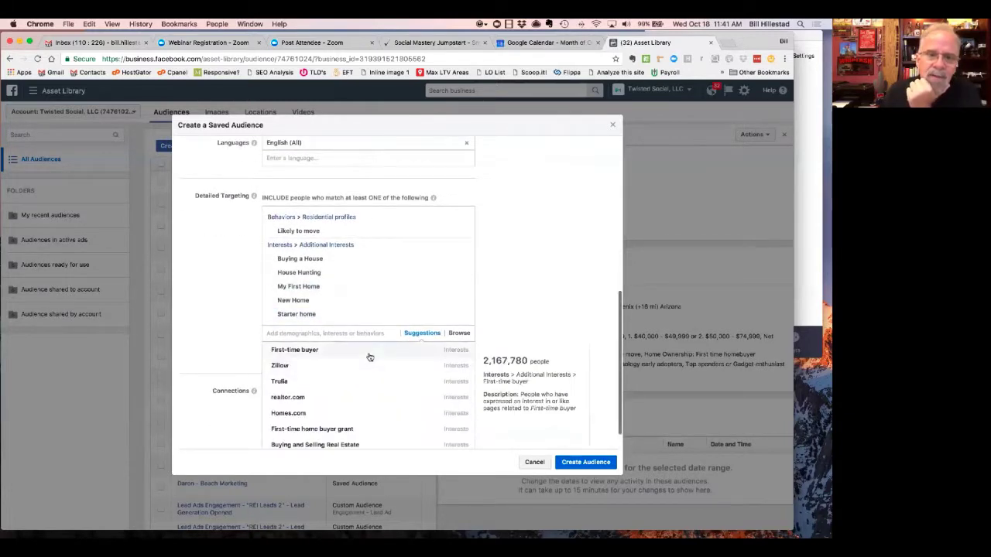
click(367, 356)
click(419, 368)
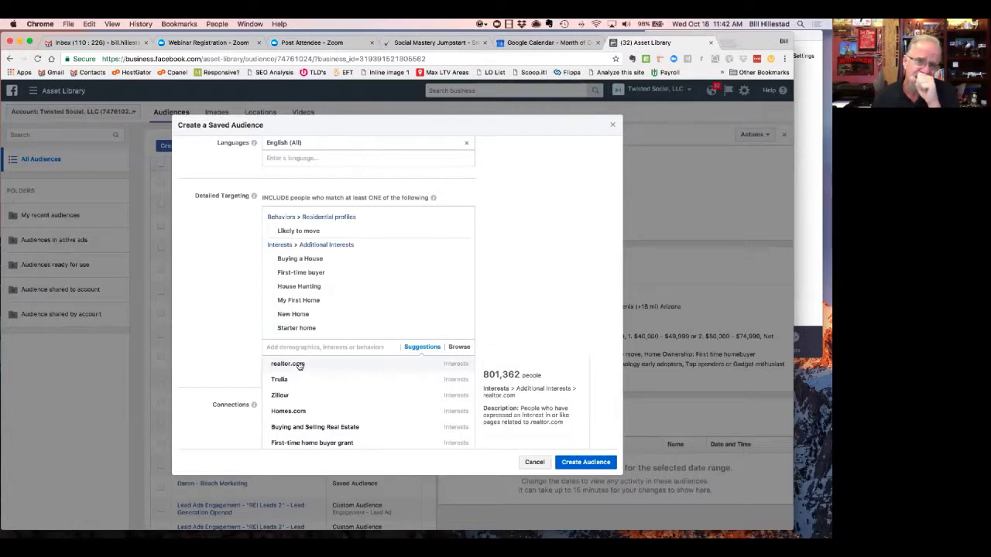
click(299, 366)
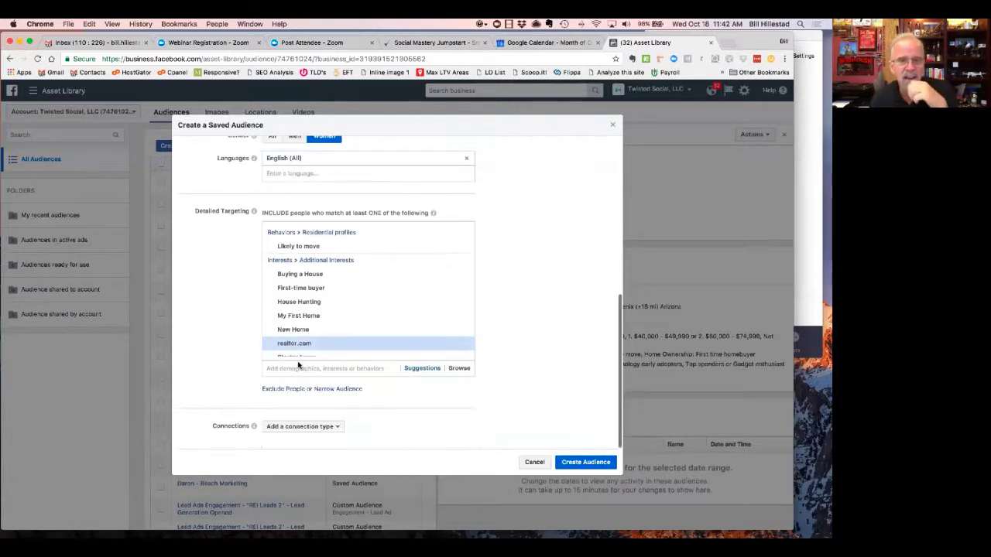
click(423, 369)
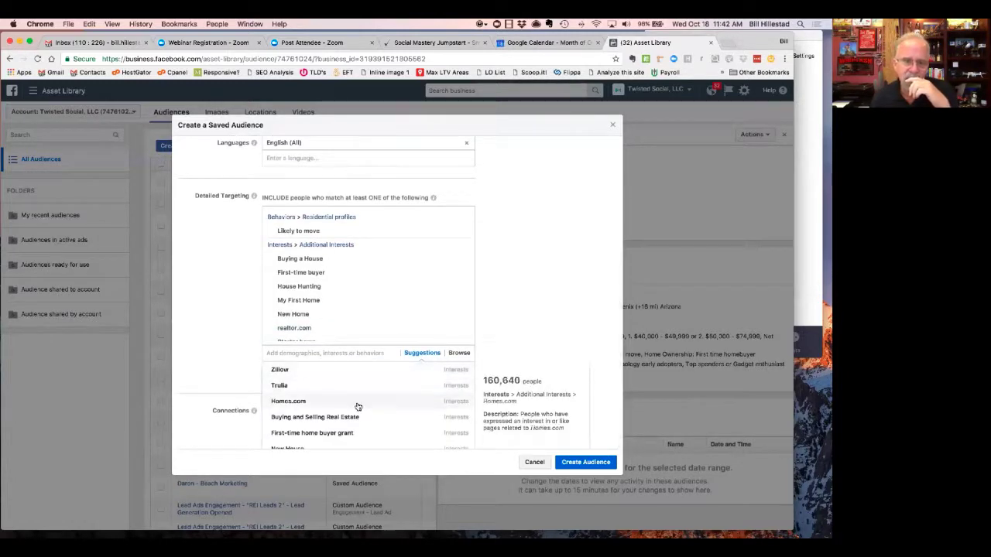
scroll(360, 402, down, 1)
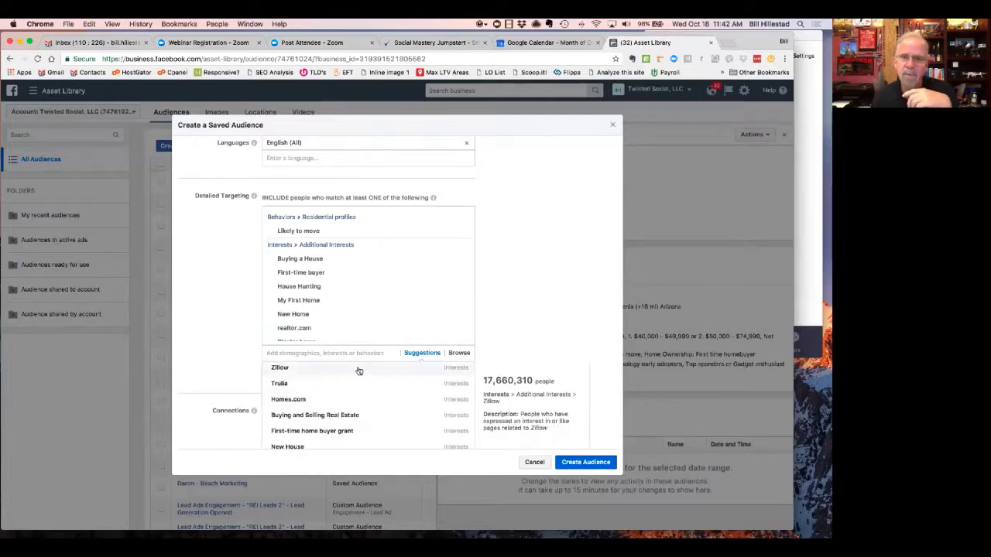
click(359, 371)
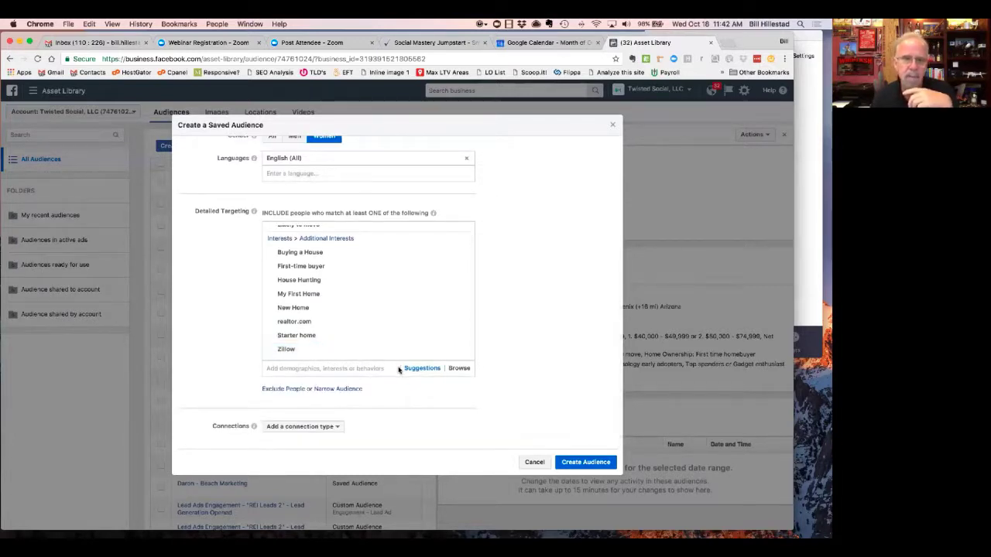
- Scroll through the Detailed Targeting list to review the added home-buying interests
scroll(530, 324, up, 5)
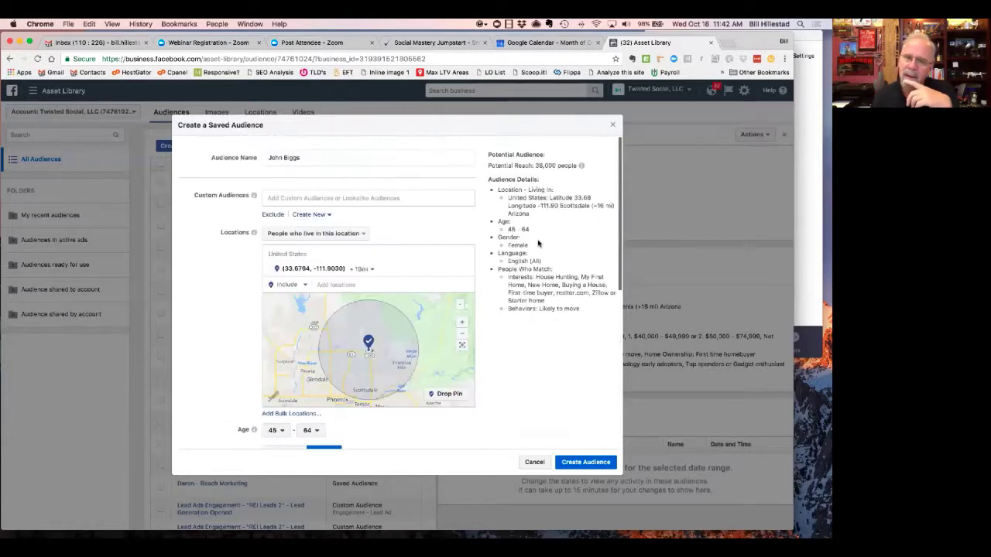
scroll(418, 402, down, 3)
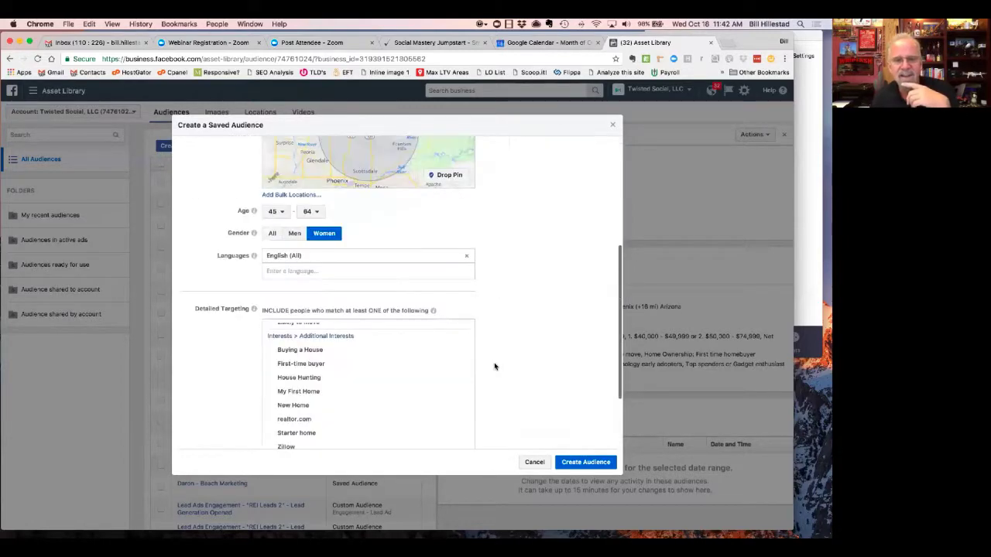
scroll(413, 403, down, 1)
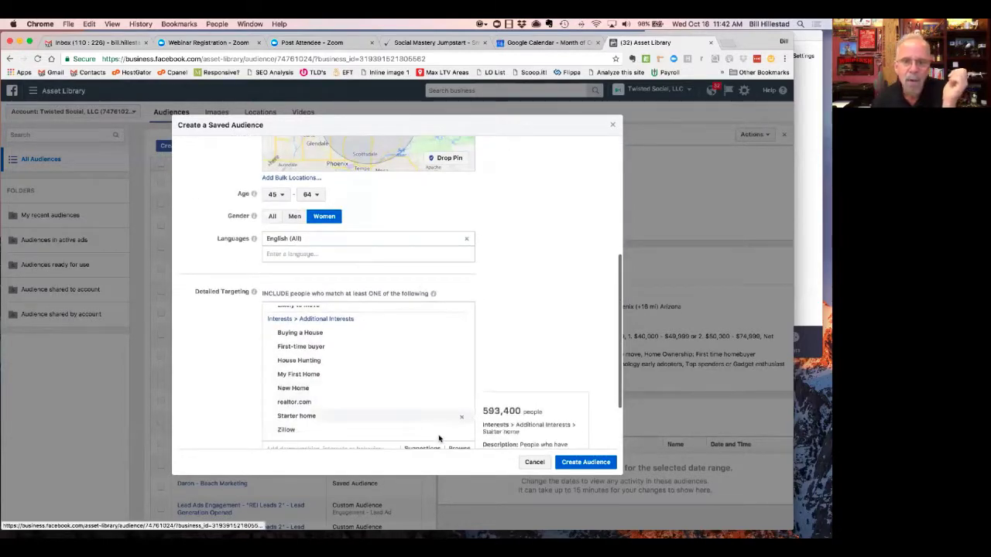
scroll(462, 433, up, 1)
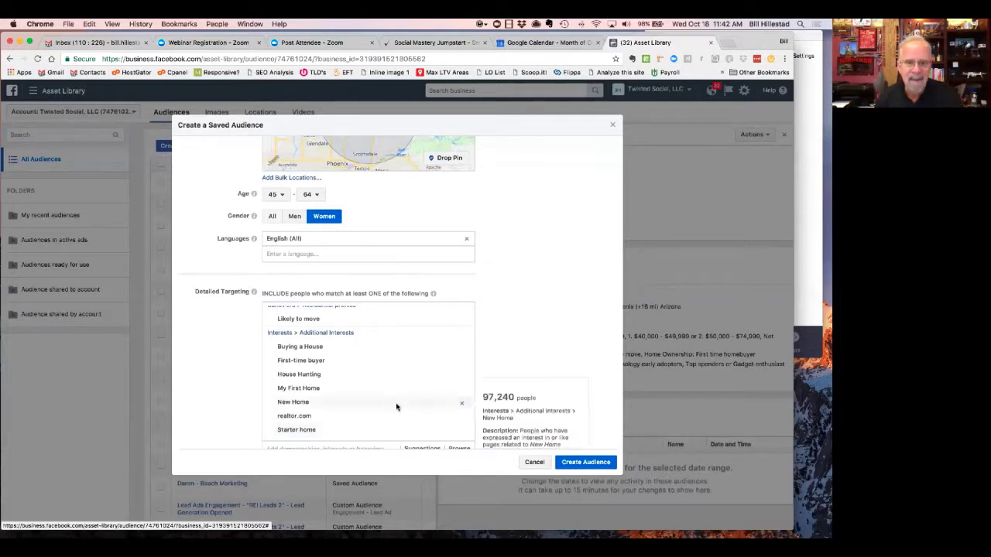
scroll(411, 393, down, 1)
scroll(492, 338, down, 3)
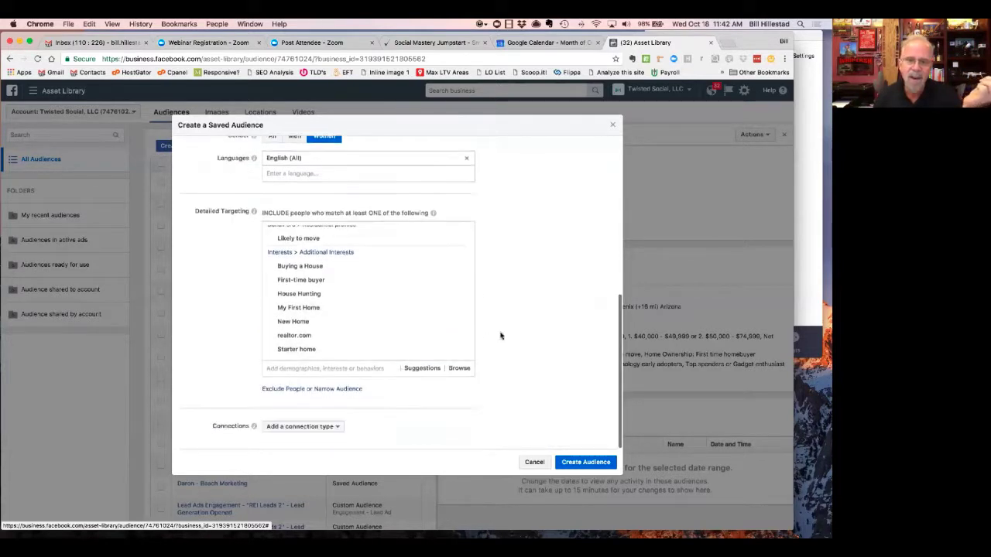
- Add 'For sale by owner' from the suggestions, bringing potential reach to 11,000
click(412, 368)
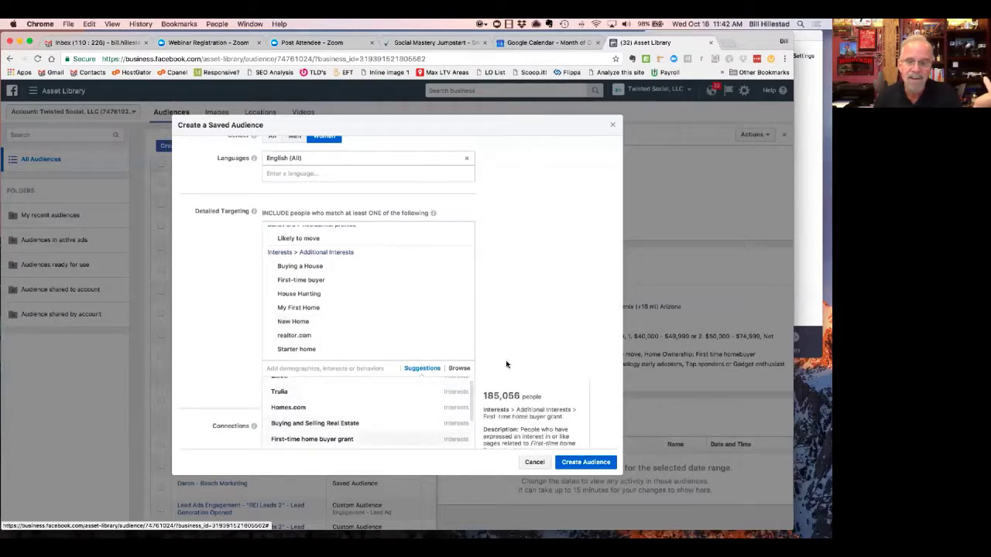
scroll(537, 339, down, 2)
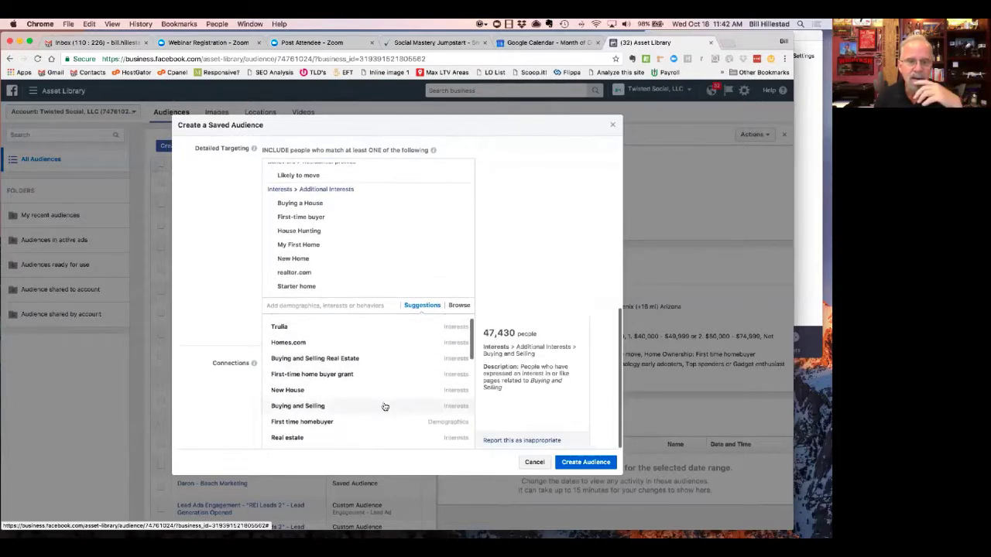
scroll(385, 408, down, 3)
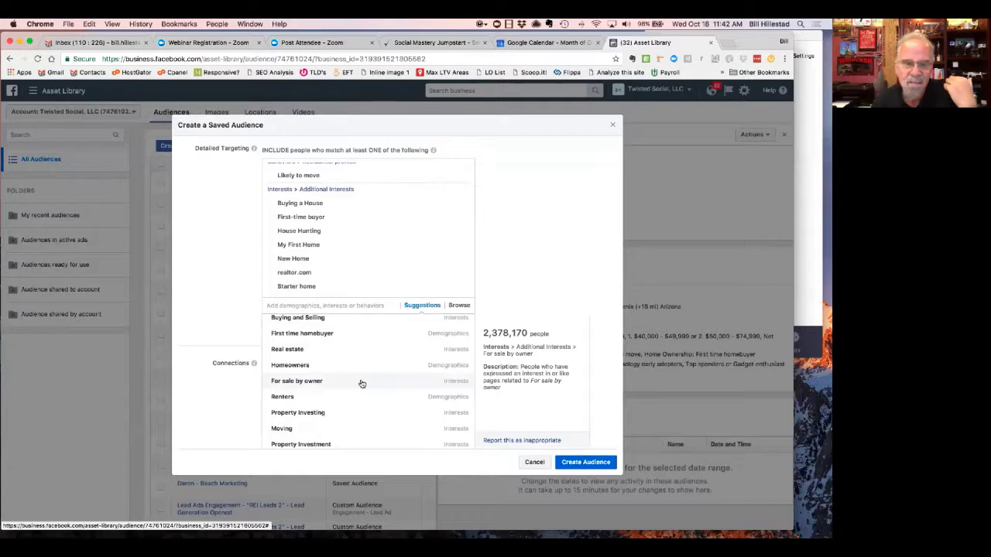
click(360, 383)
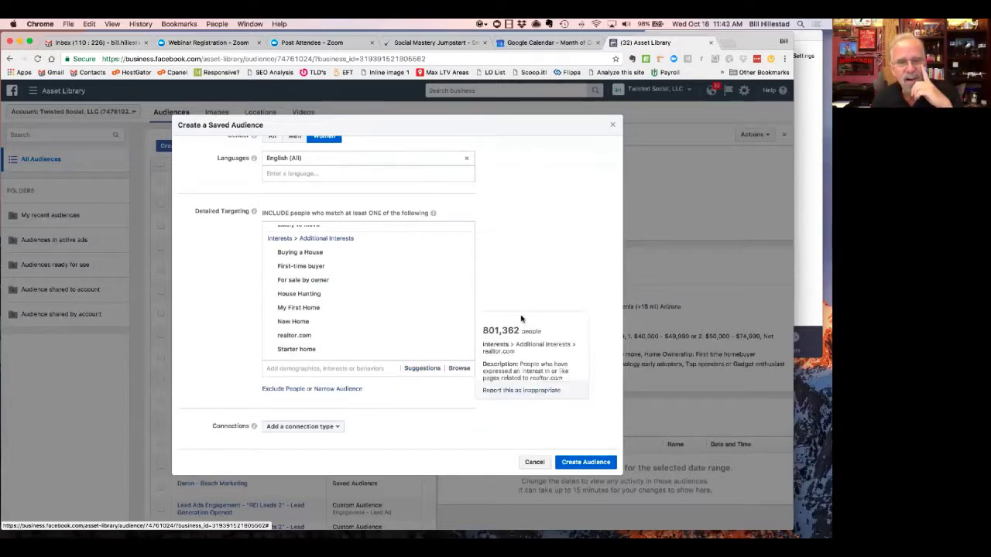
scroll(522, 317, up, 5)
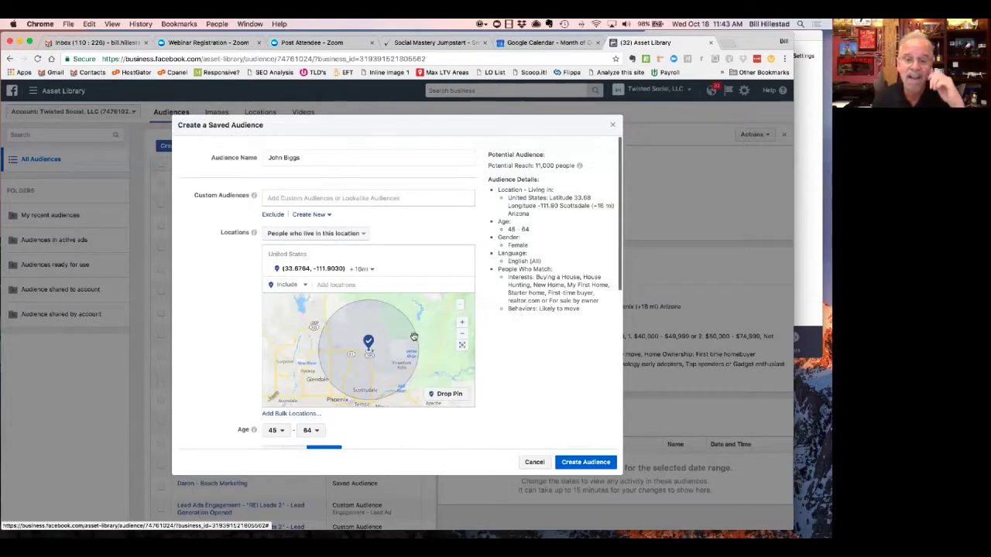
scroll(415, 337, down, 3)
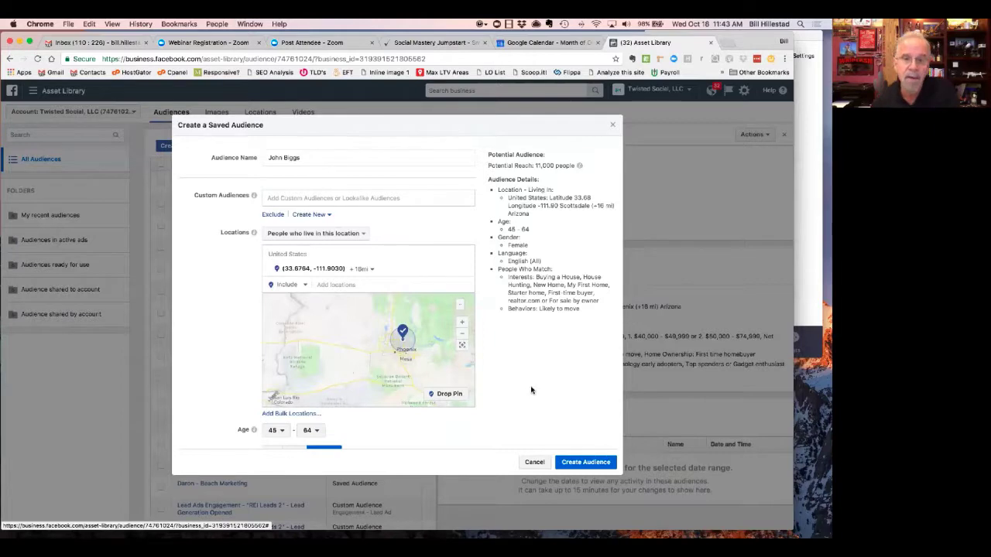
scroll(531, 390, down, 3)
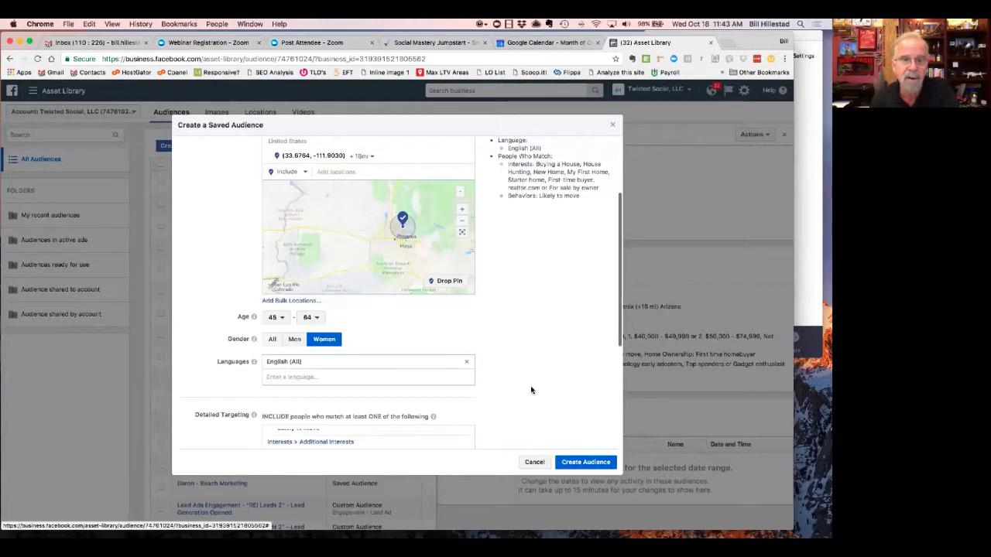
scroll(531, 390, down, 5)
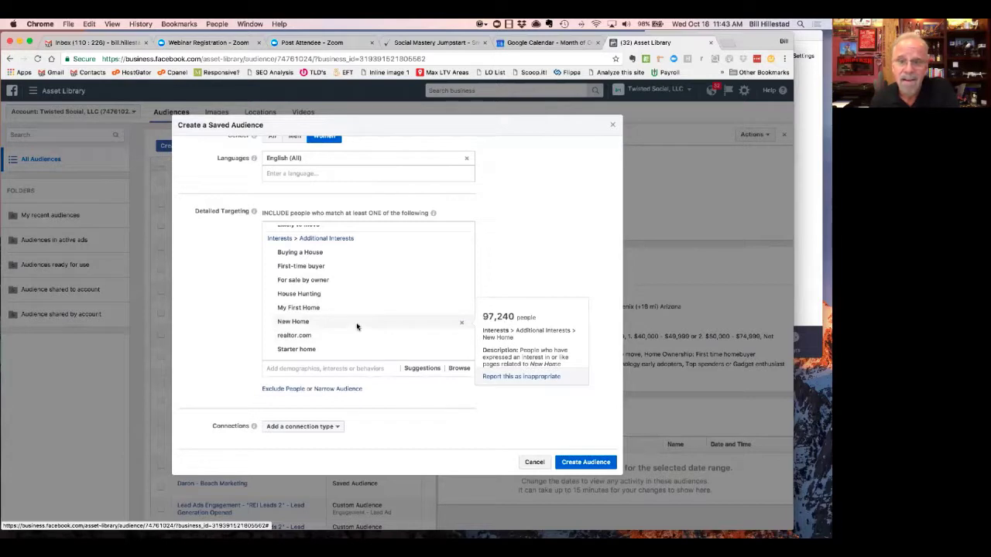
- Add the Buying and Selling interest from the suggestions
click(422, 368)
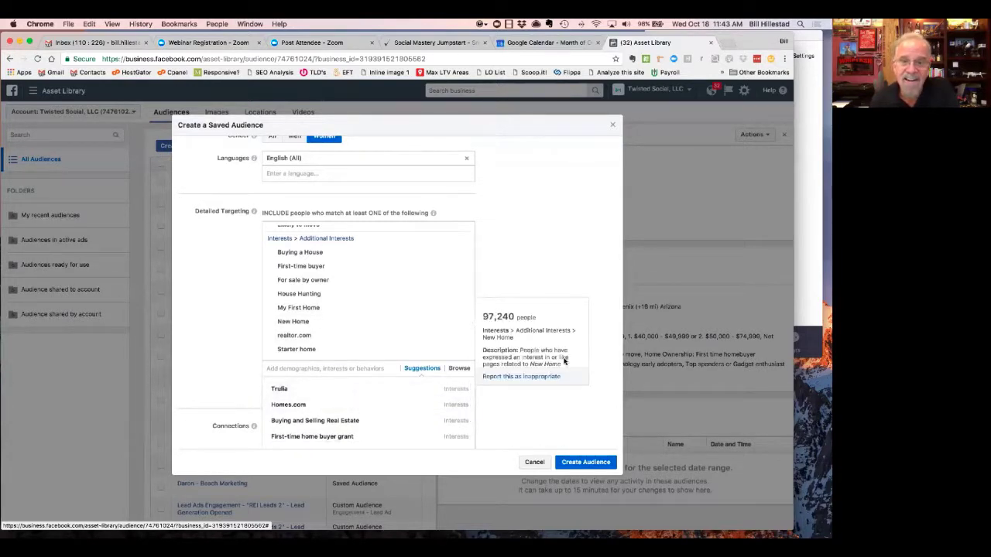
scroll(590, 358, down, 2)
scroll(590, 359, down, 1)
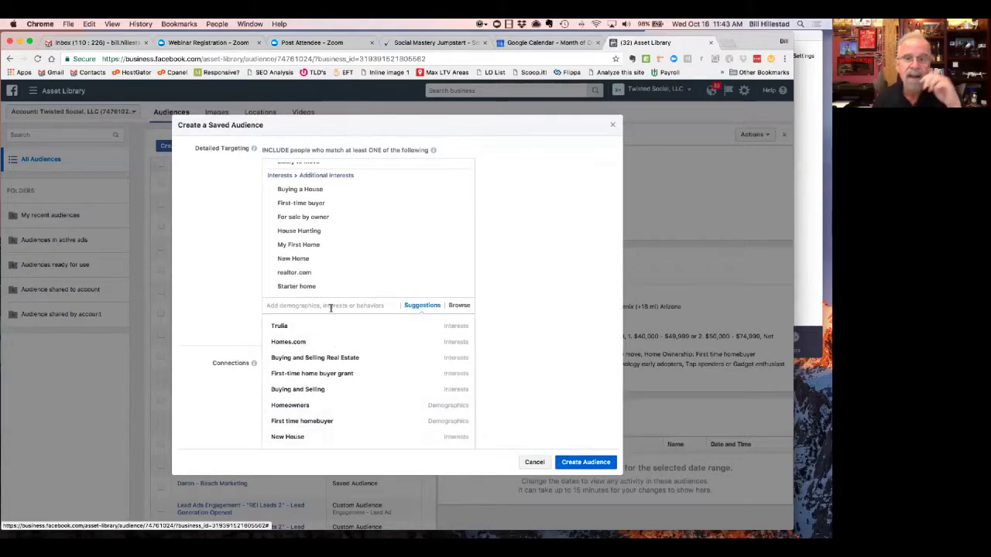
click(305, 392)
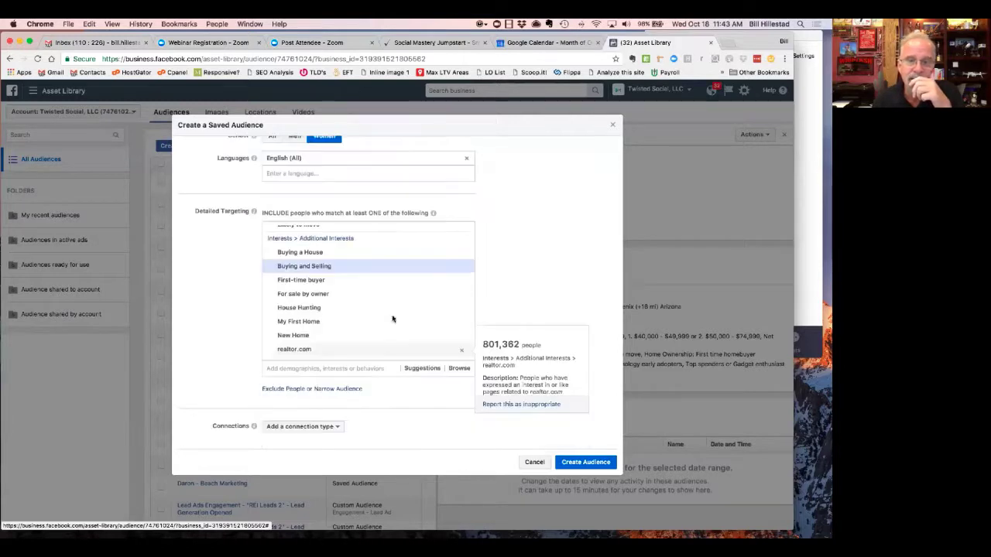
- Add the First time homebuyer demographic under Home Ownership
click(421, 368)
scroll(411, 379, down, 2)
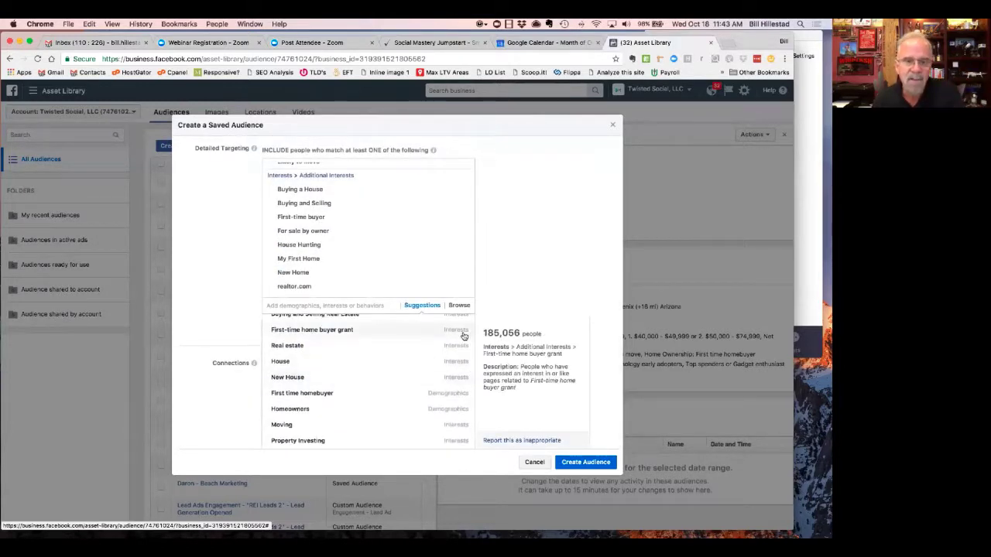
click(433, 395)
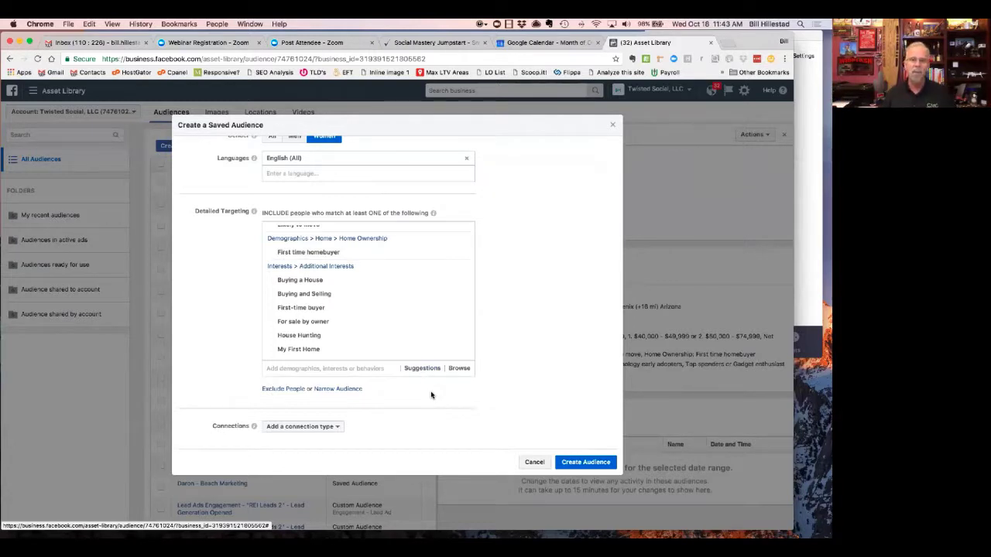
click(332, 370)
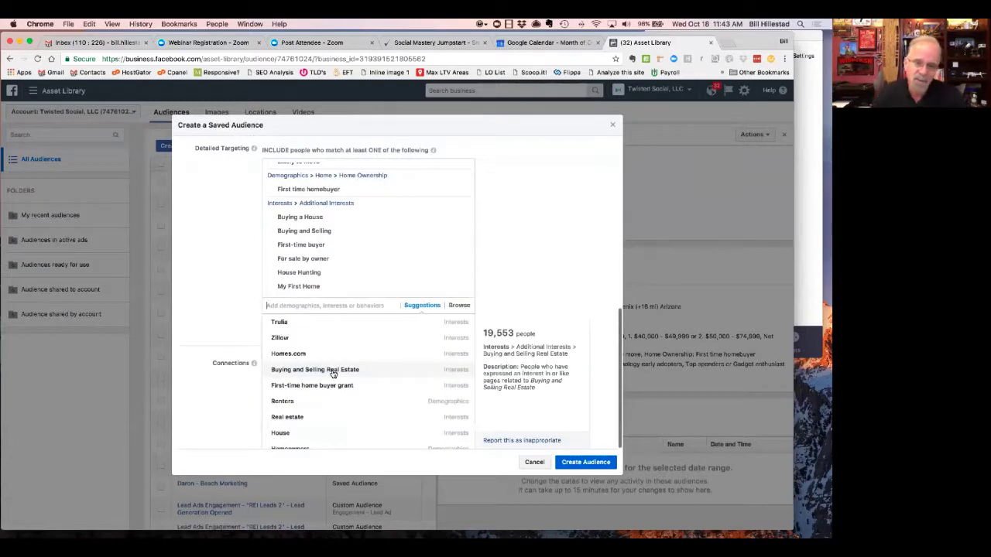
text(renter)
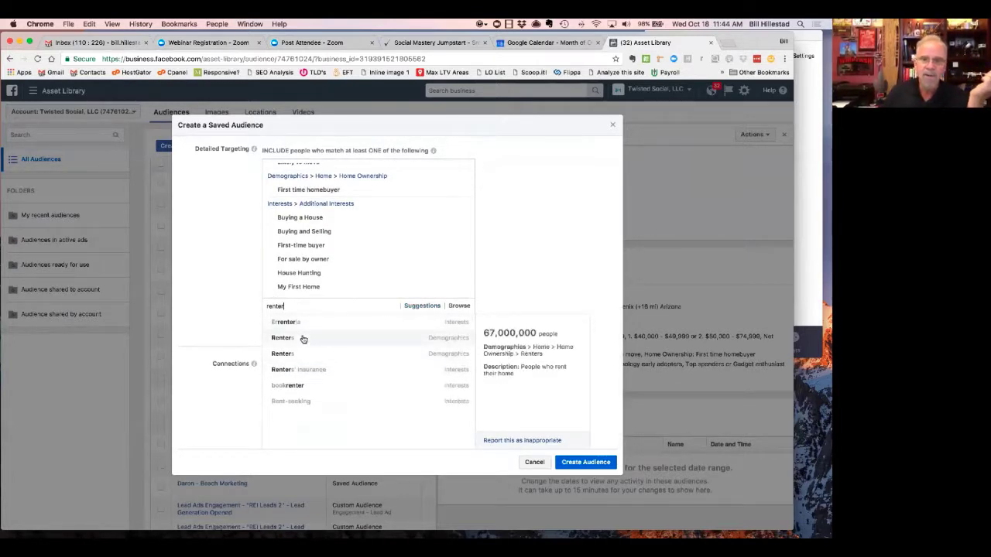
click(556, 243)
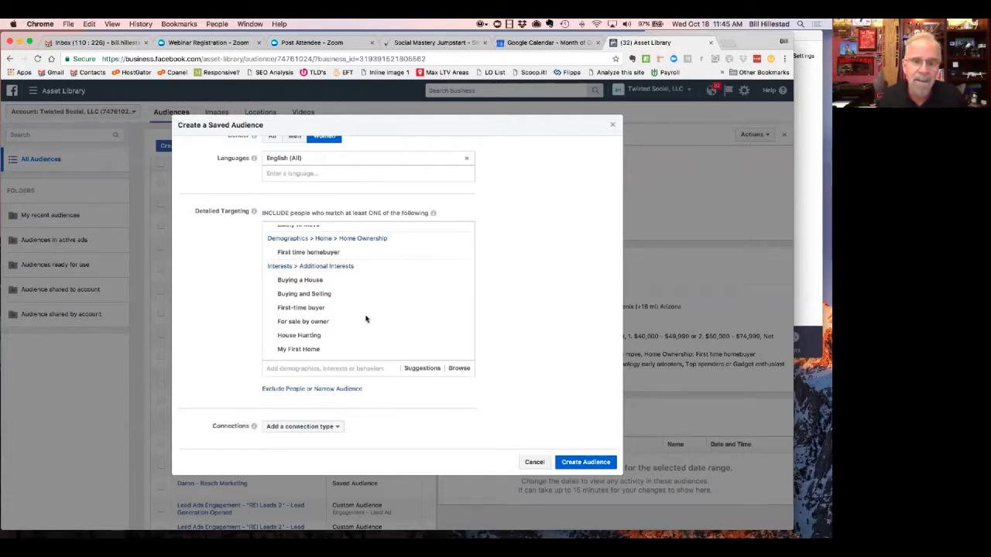
mouse_move(336, 306)
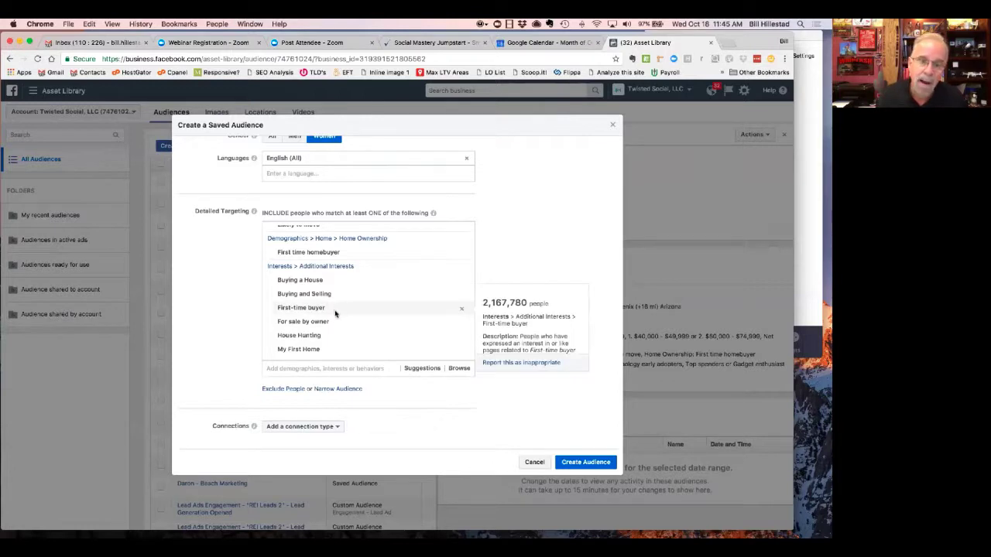
mouse_move(330, 323)
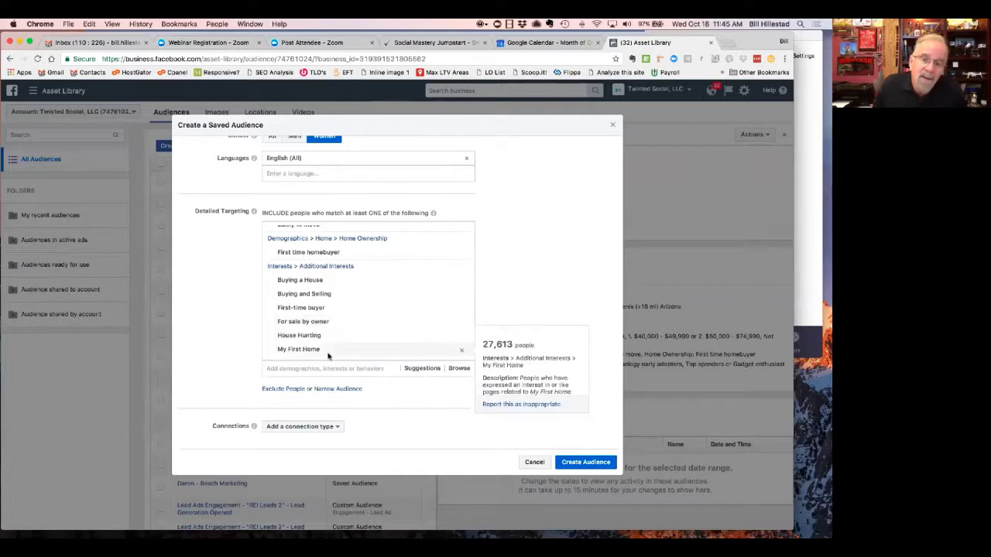
mouse_move(319, 285)
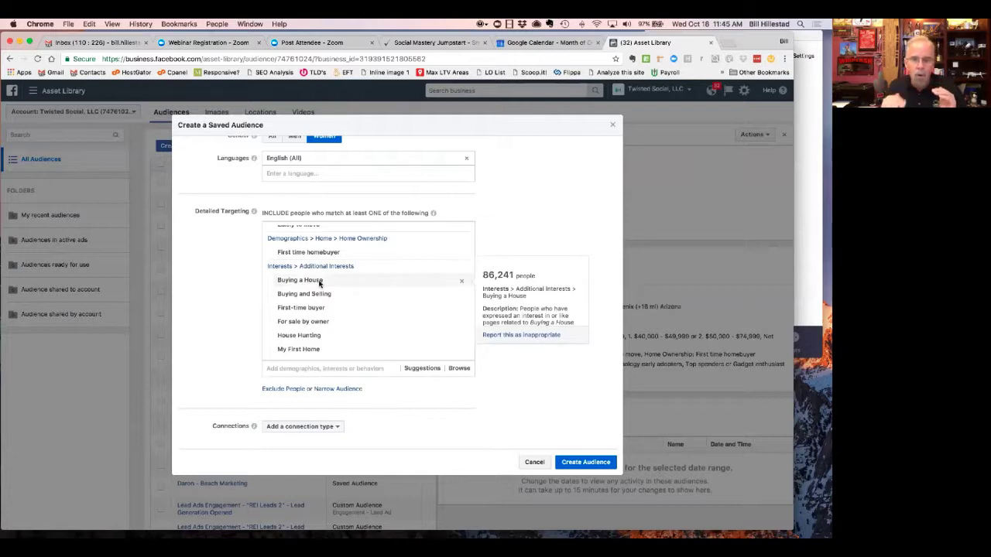
- Exclude The Rush Limbaugh Show and Rush Limbaugh interests using 'rush limb' searches
click(298, 390)
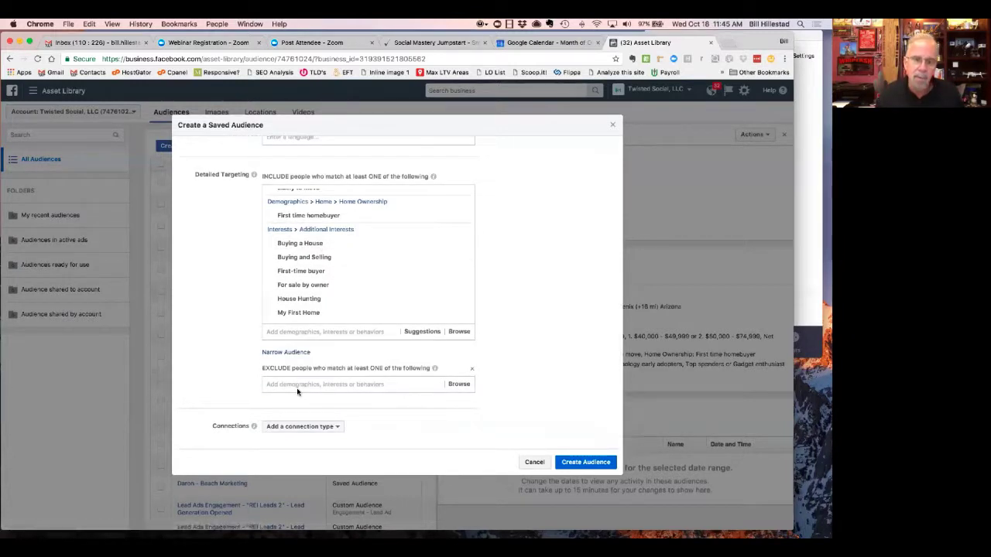
click(298, 391)
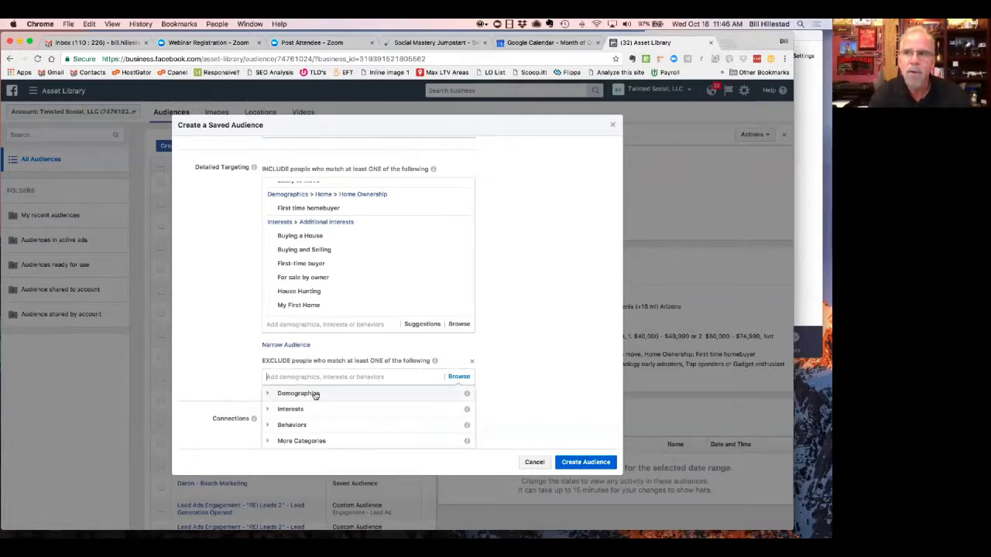
text(r)
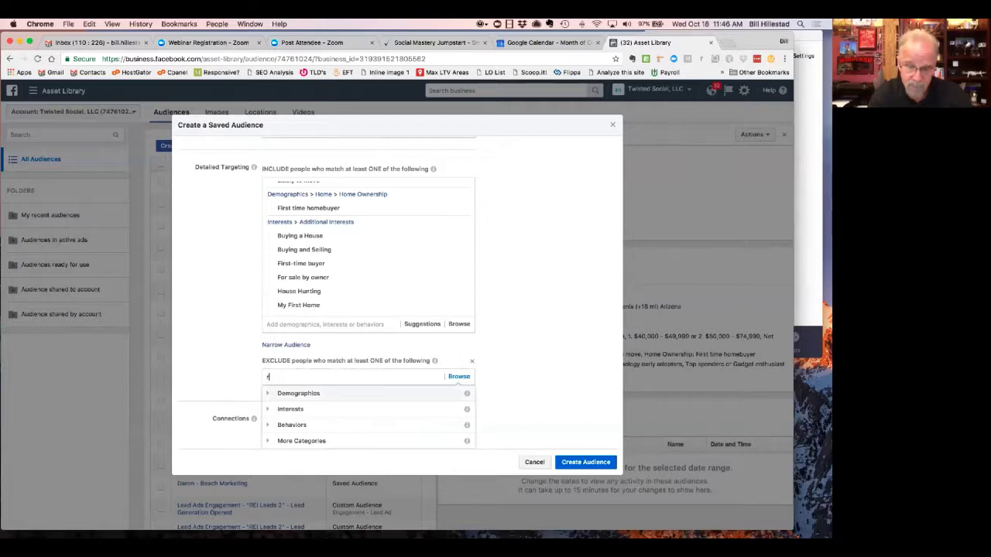
text(ush lim)
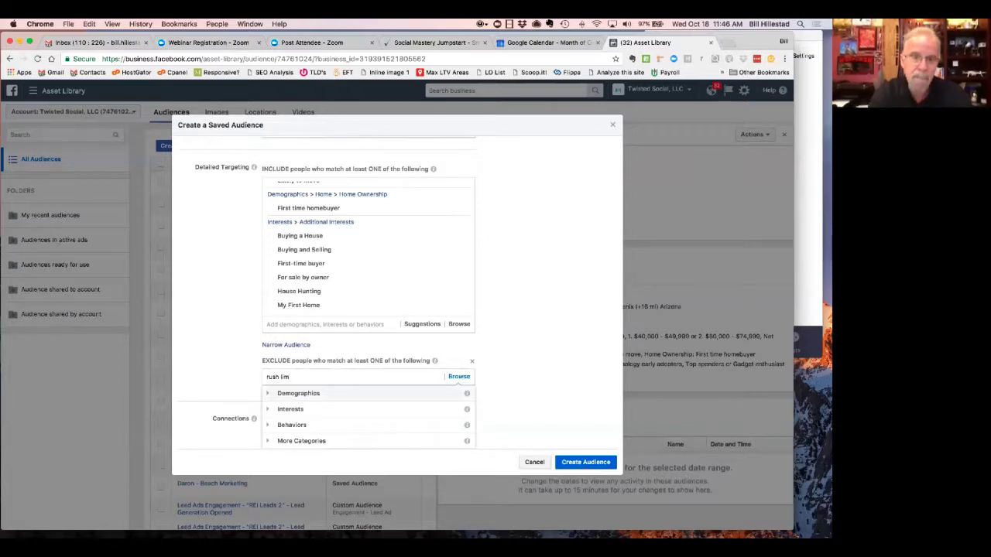
text(ba)
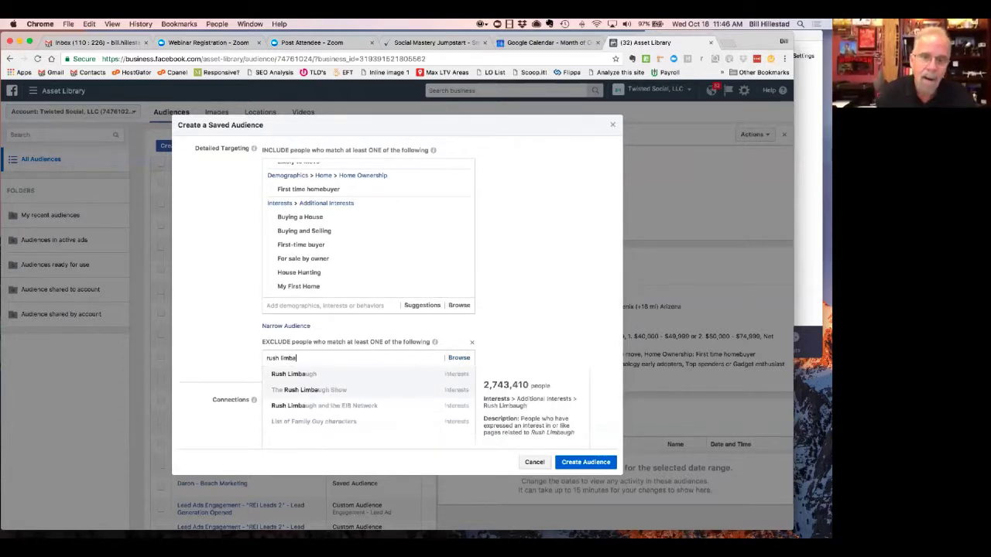
click(329, 390)
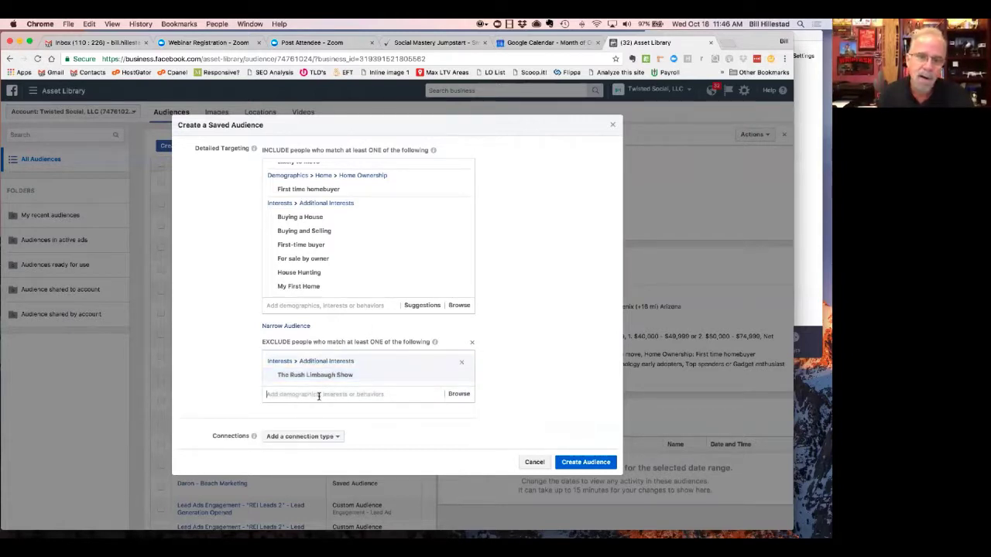
text(f)
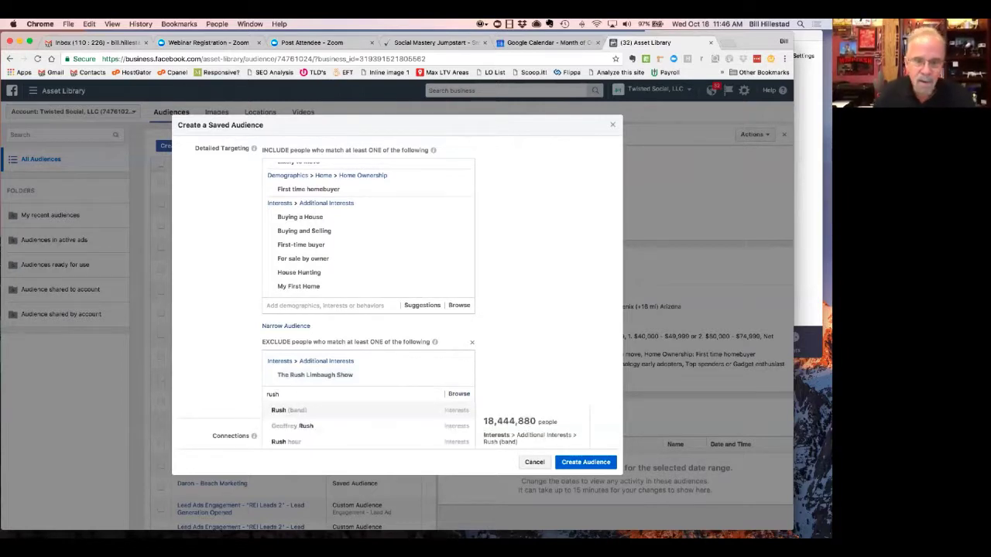
text(ush limba)
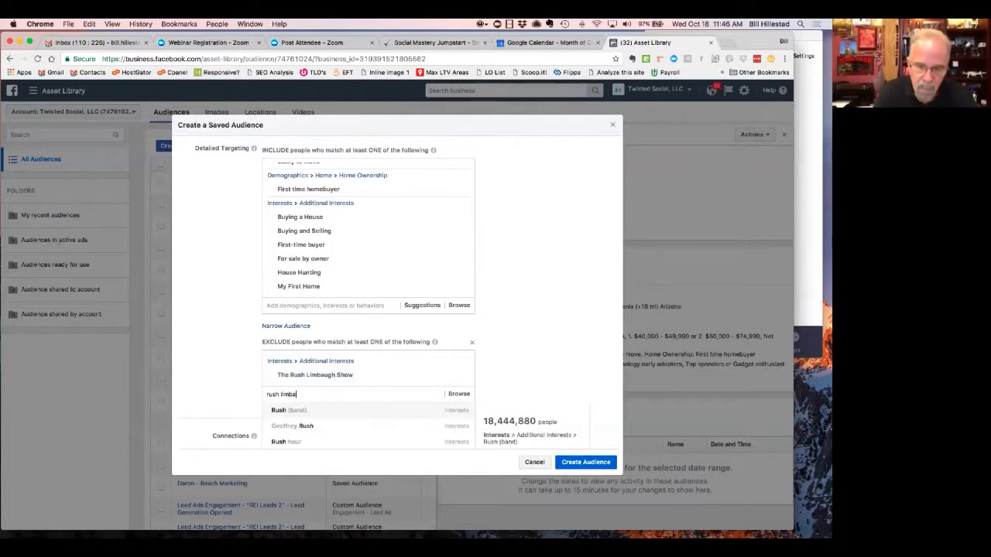
text(ug)
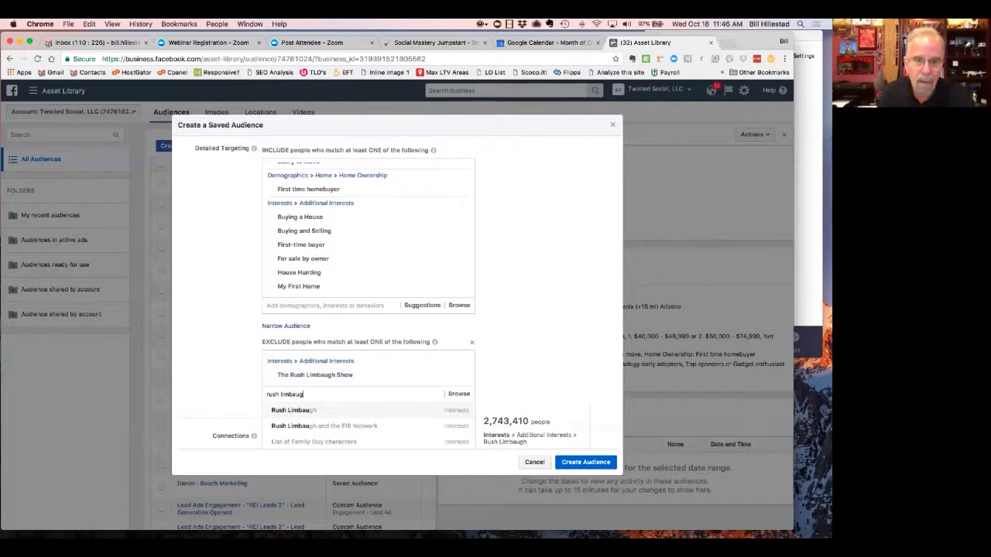
click(306, 413)
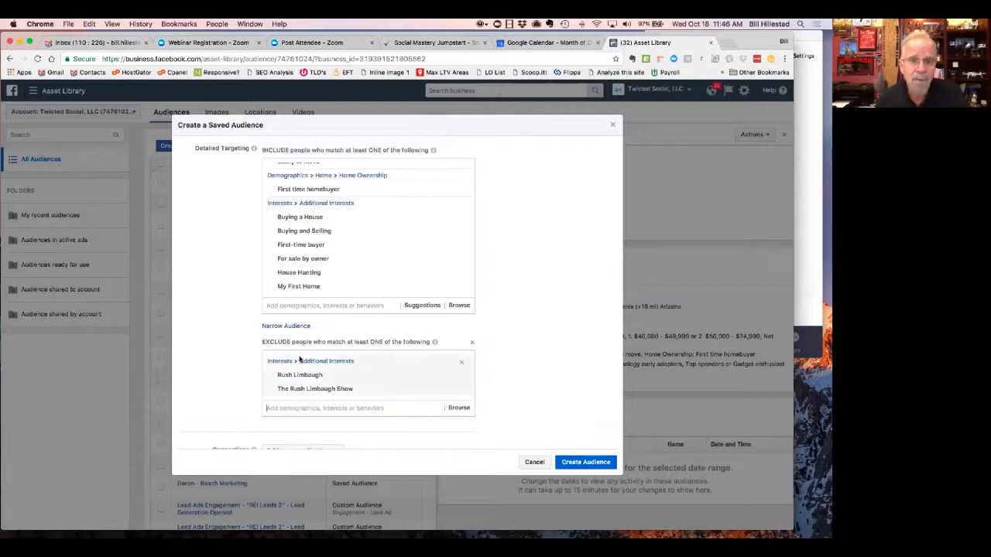
- Add a Narrow Audience 'must also match' group and dismiss the Exclude suggestions dropdown
click(297, 326)
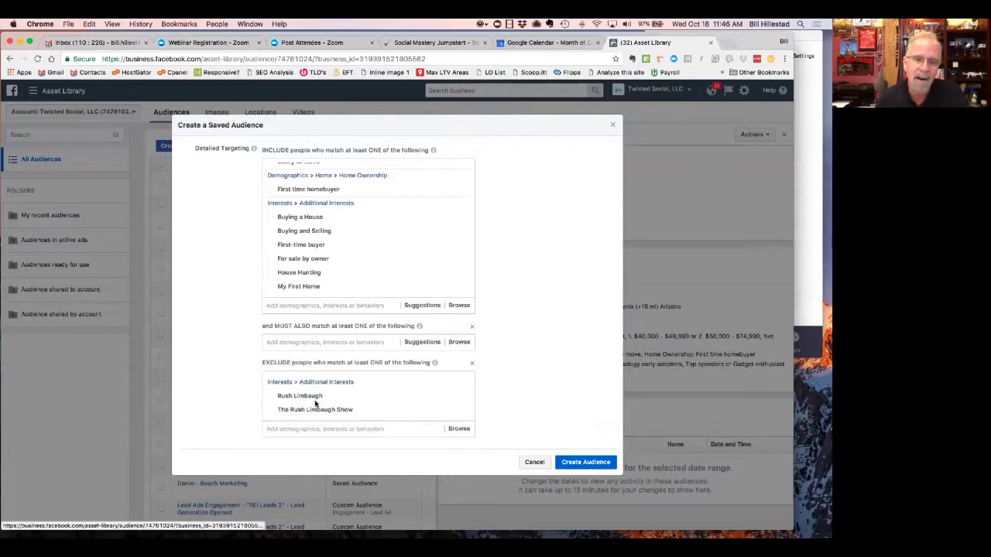
click(331, 430)
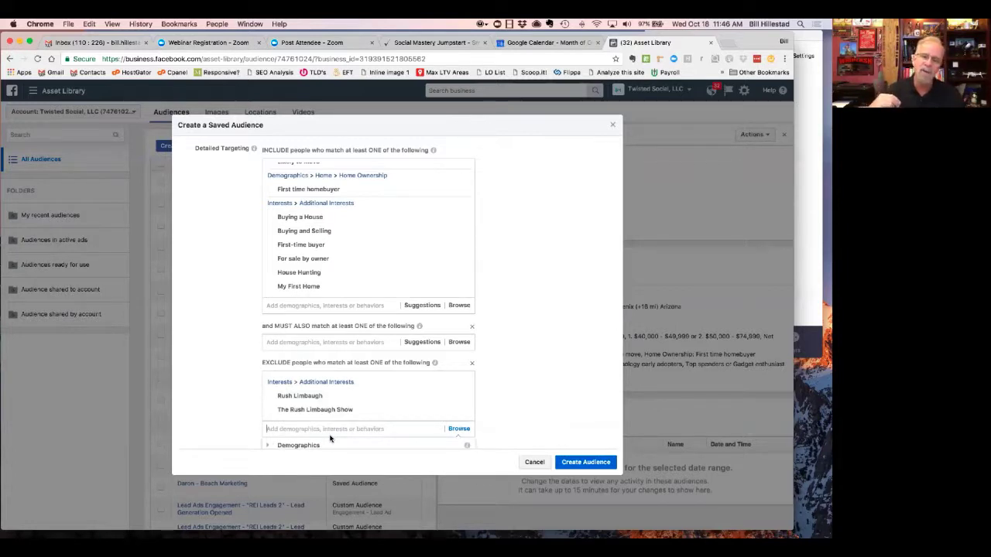
click(496, 310)
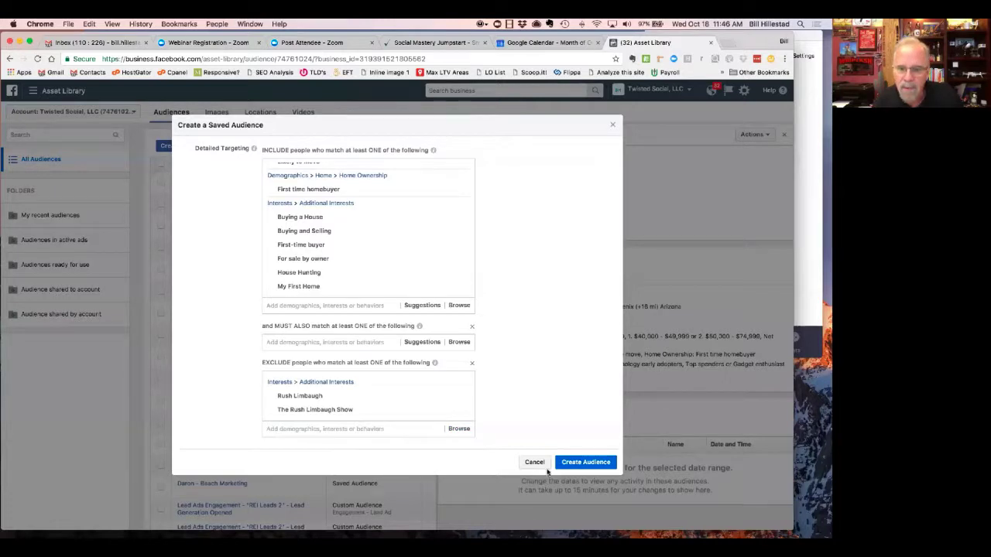
scroll(537, 404, up, 5)
scroll(537, 403, up, 3)
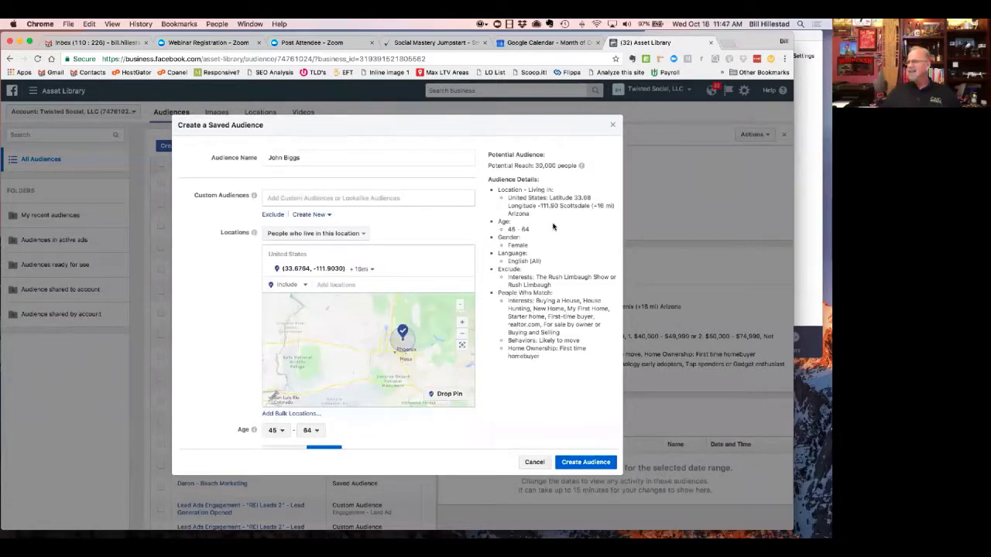
scroll(419, 293, down, 1)
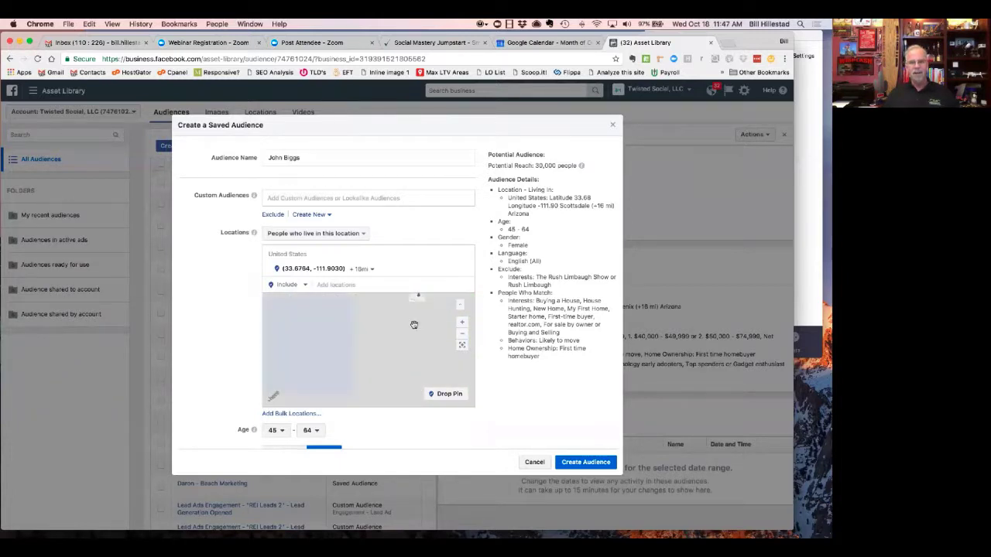
scroll(411, 325, down, 3)
scroll(411, 336, up, 2)
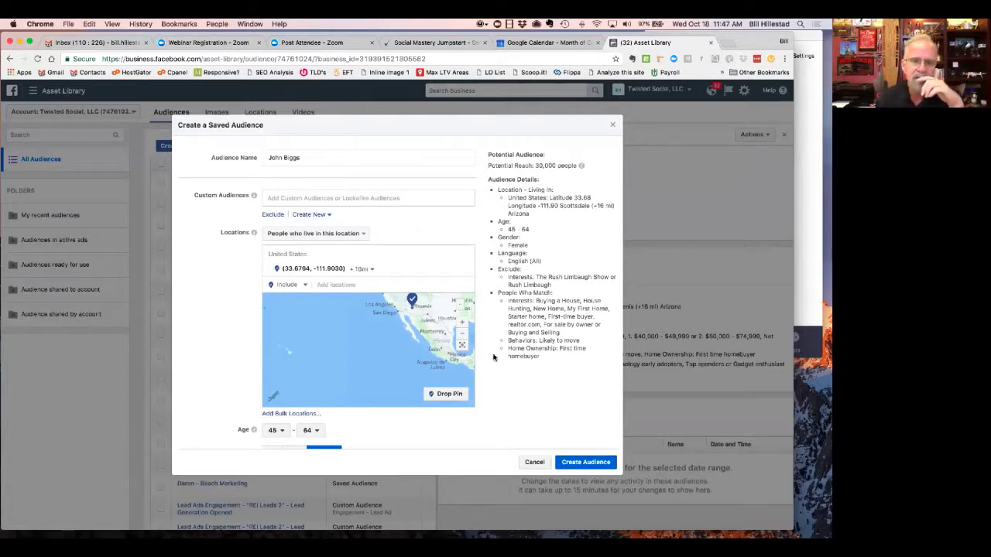
scroll(524, 418, down, 5)
scroll(518, 386, down, 2)
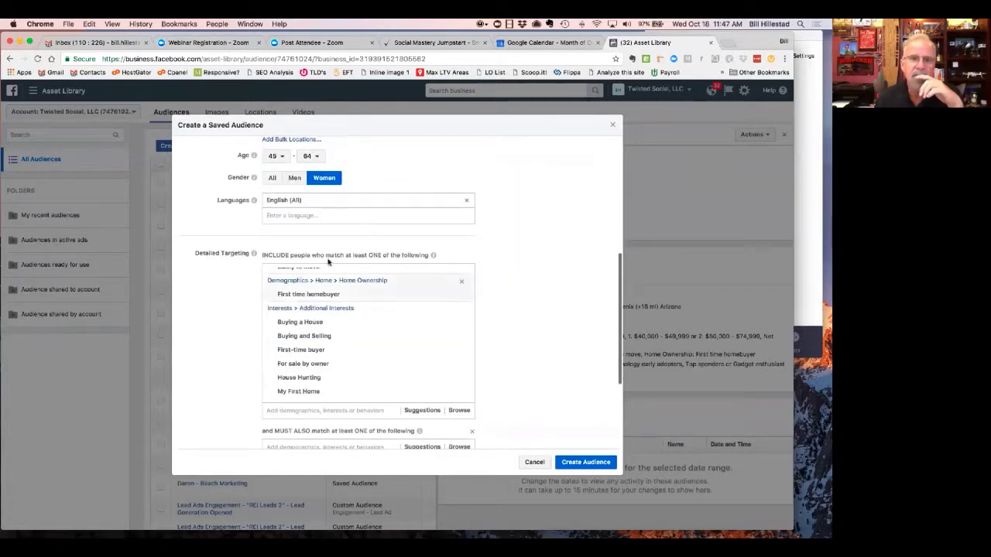
scroll(350, 319, down, 2)
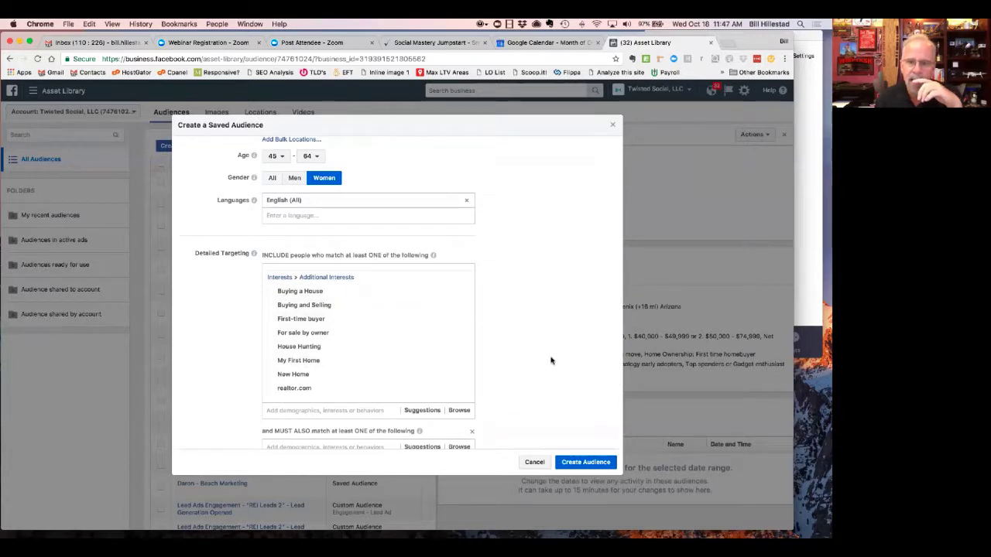
- Search 'renter' and require the Renters (Demographics) match, narrowing reach to 14,000
scroll(553, 361, down, 1)
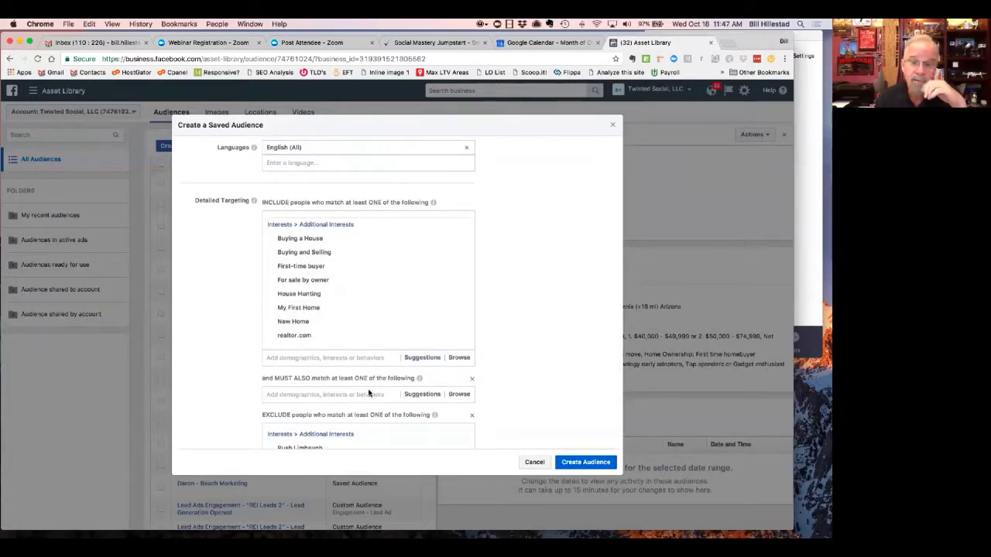
click(368, 395)
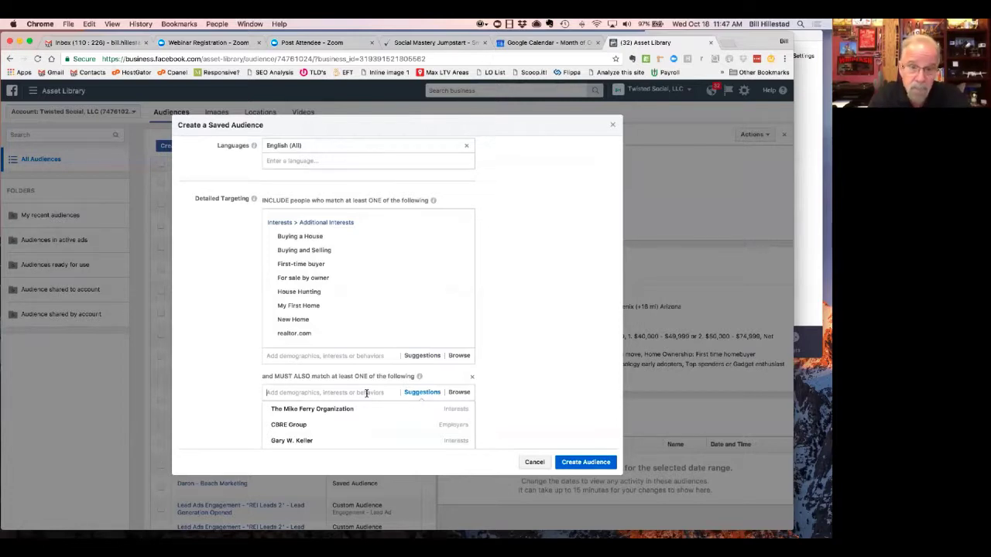
text(rente)
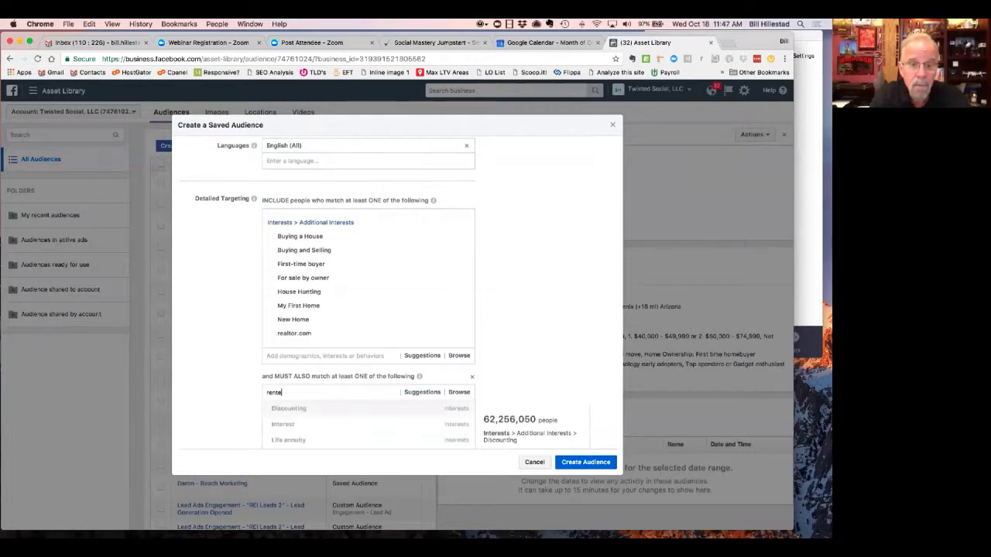
text(r)
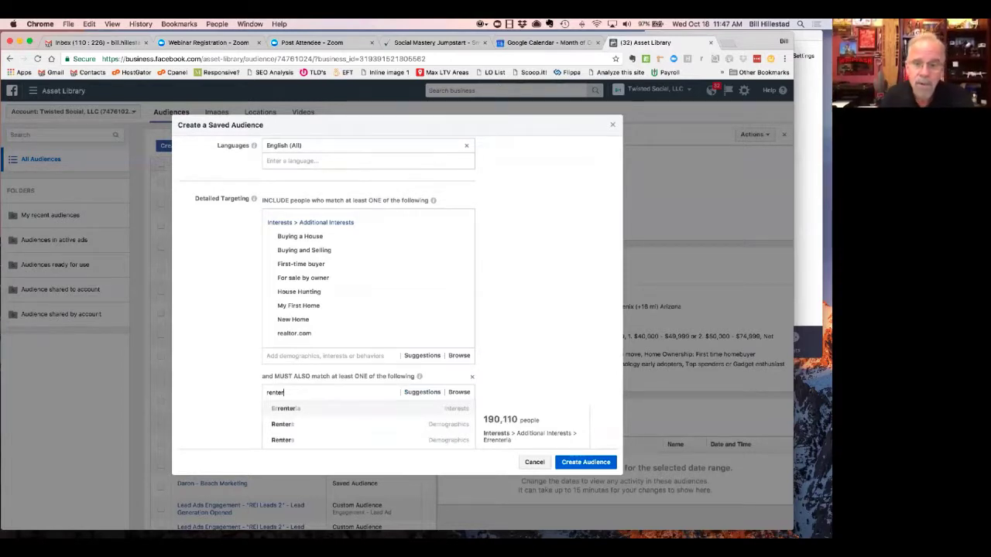
click(359, 424)
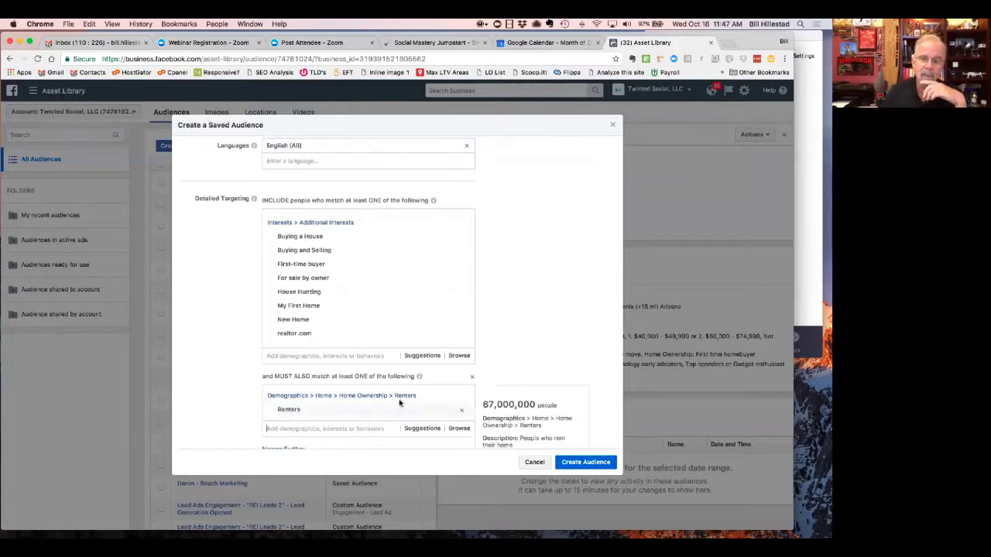
scroll(540, 356, up, 10)
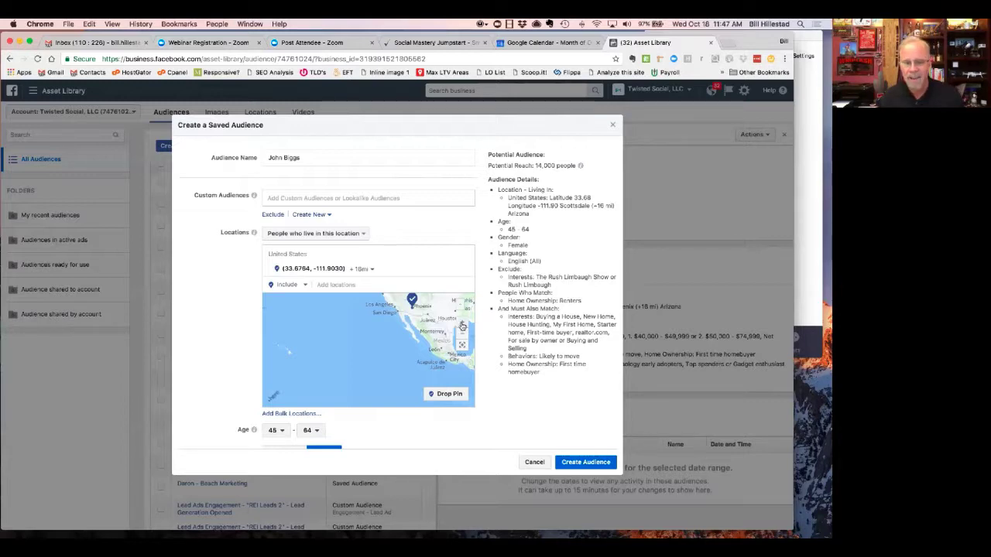
- Remove Renters from the must-also-match group
scroll(478, 318, down, 2)
scroll(478, 318, down, 2)
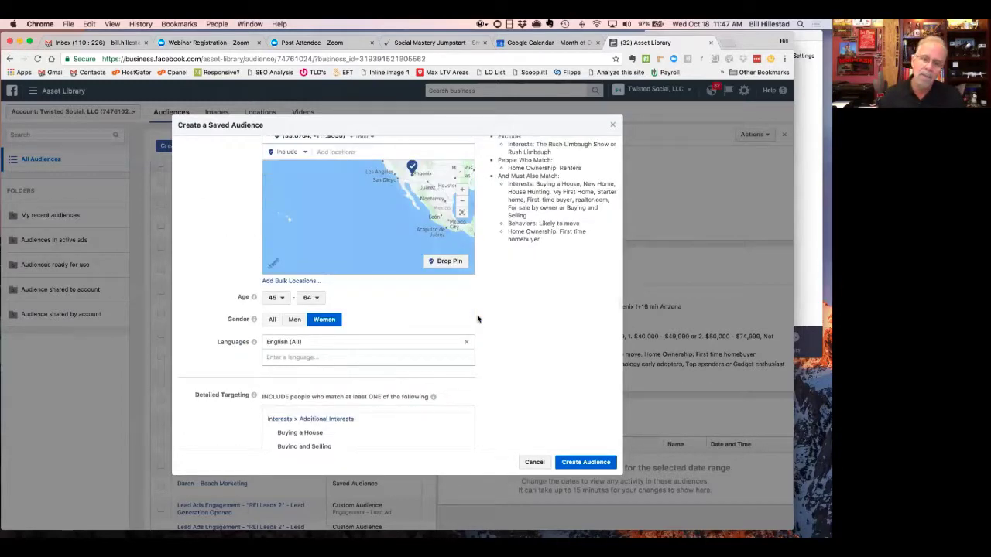
scroll(477, 318, down, 3)
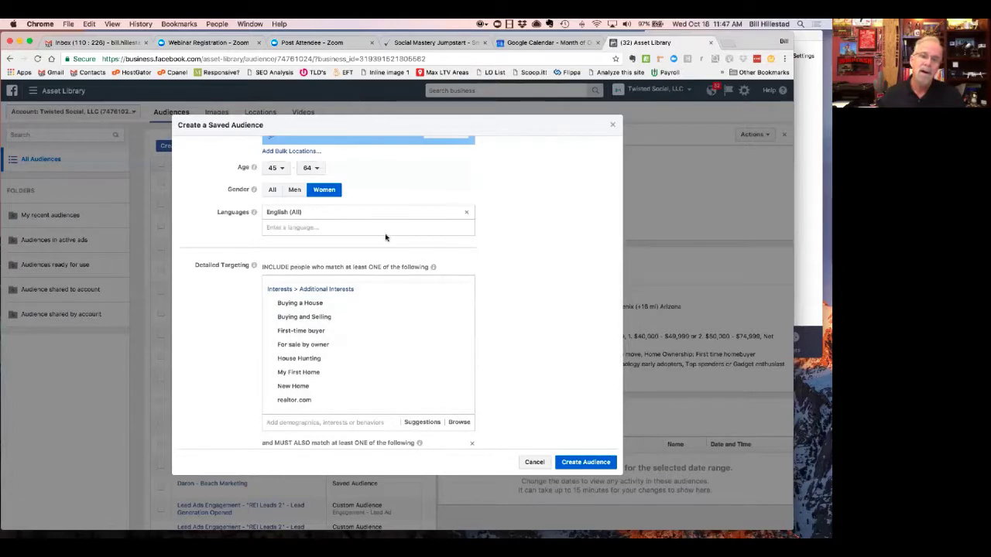
scroll(385, 237, up, 4)
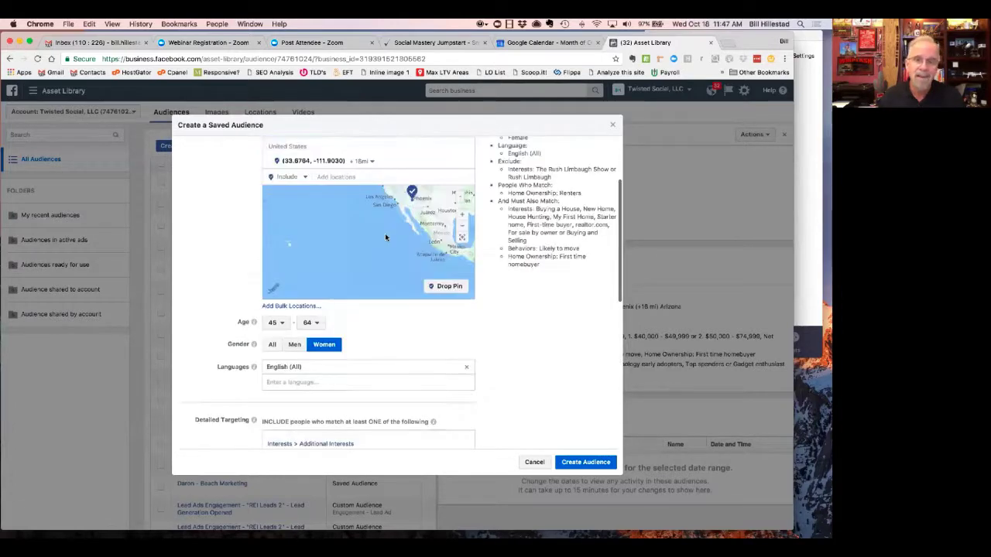
scroll(535, 310, down, 7)
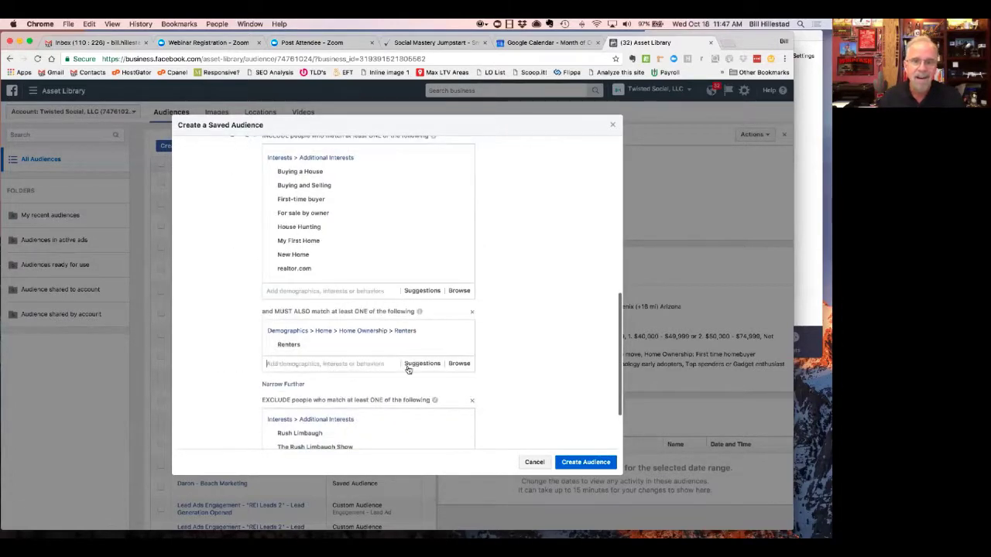
click(460, 344)
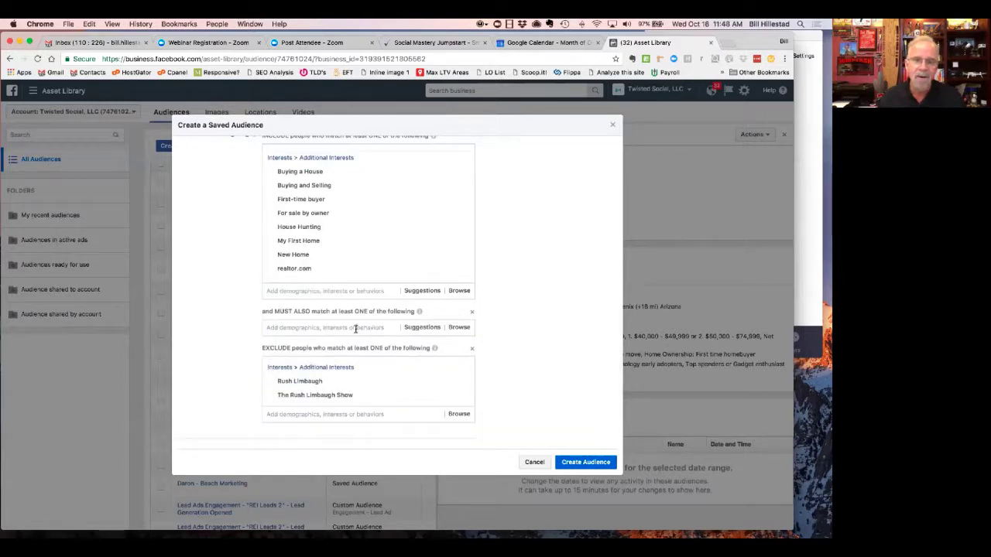
- Search 'veterans' in the must-also-match box and browse the Veterans suggestions
click(355, 328)
text(veterans)
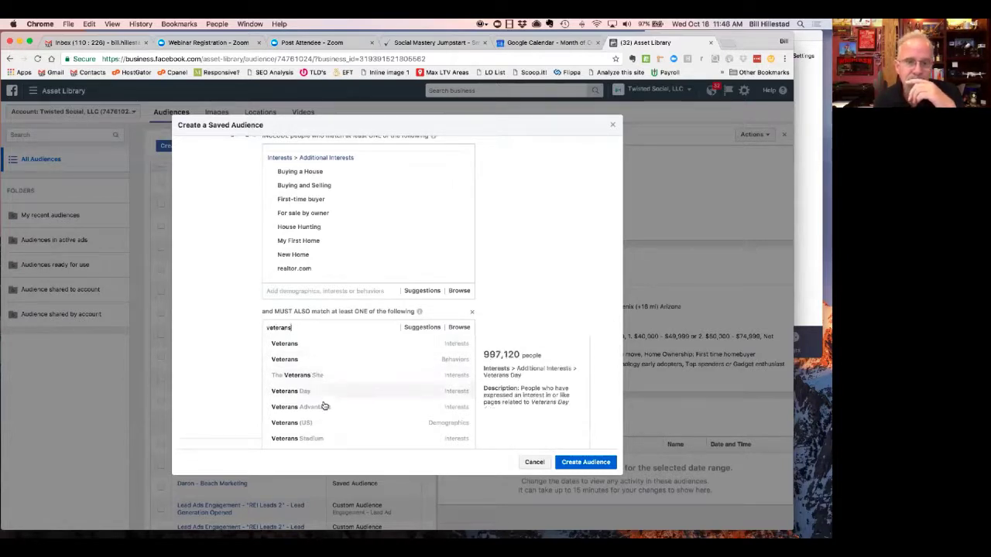
scroll(324, 404, down, 5)
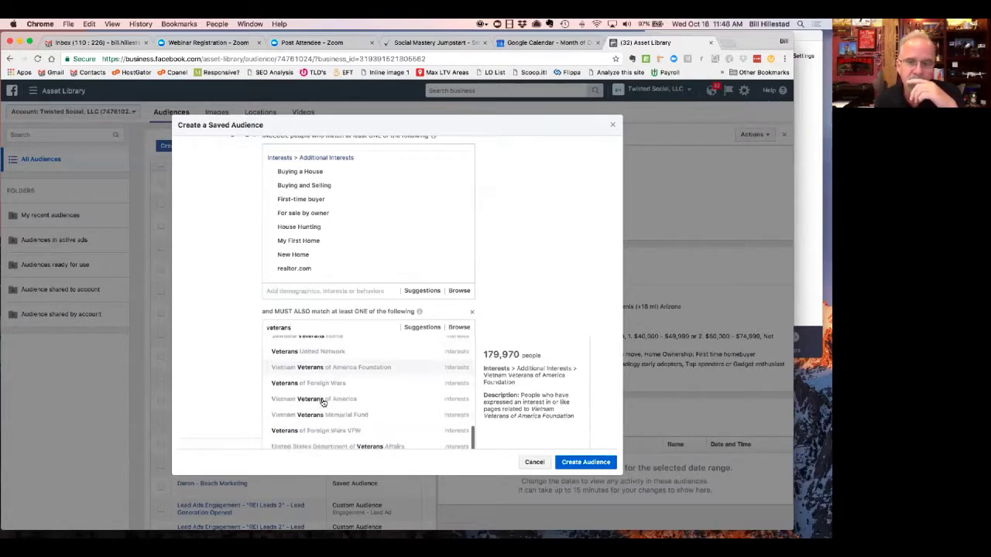
scroll(324, 403, up, 10)
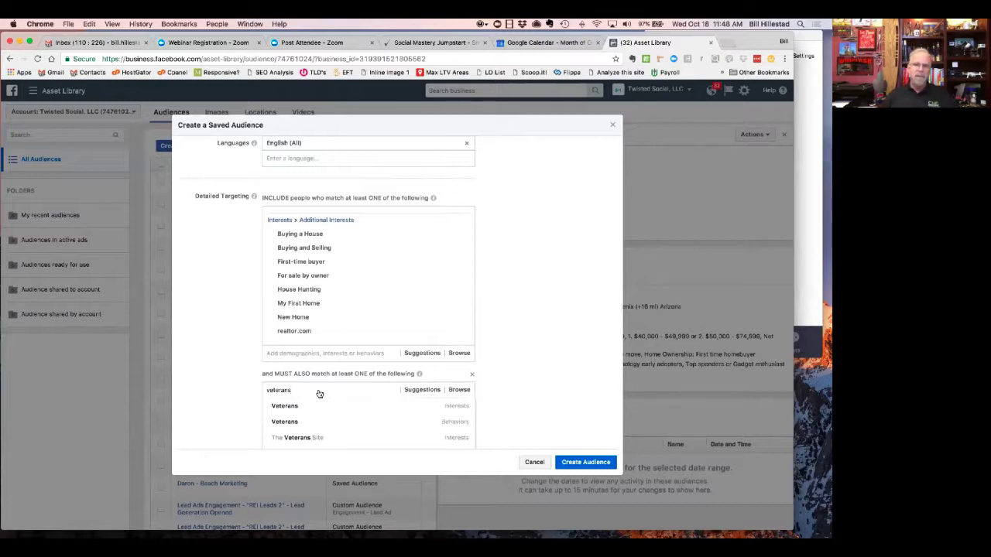
scroll(504, 373, down, 2)
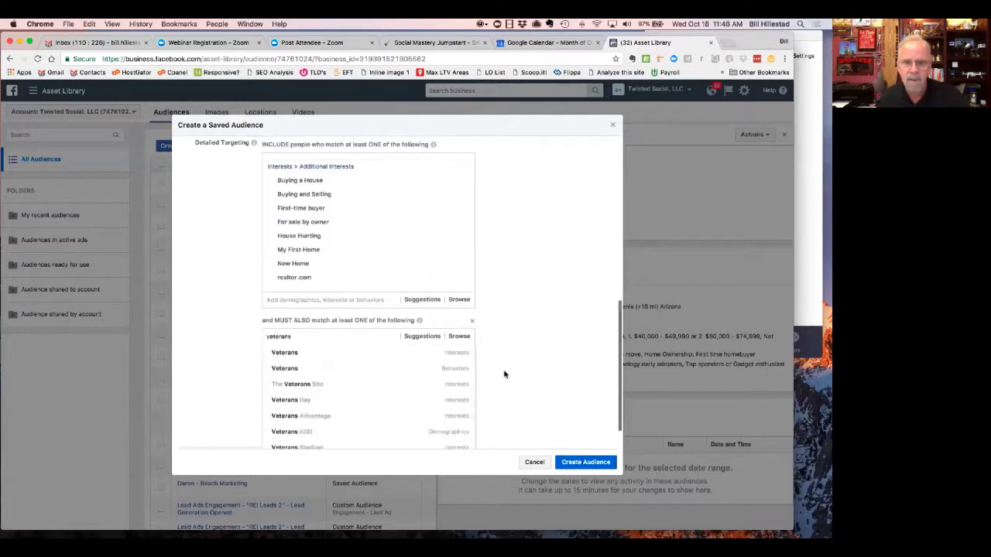
- Abandon the veterans search and a trial 'ric edel' interest search, leaving the must-also group empty
click(502, 373)
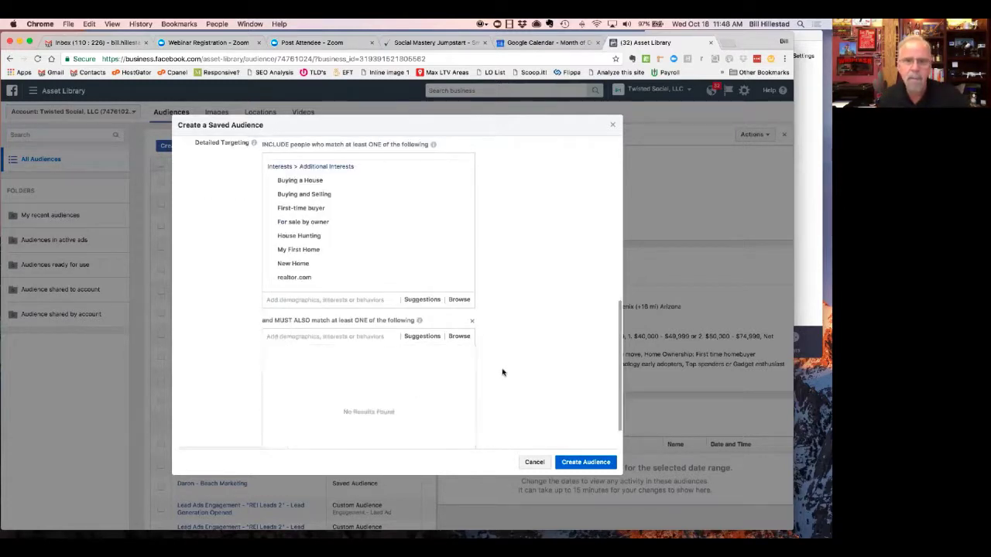
click(383, 301)
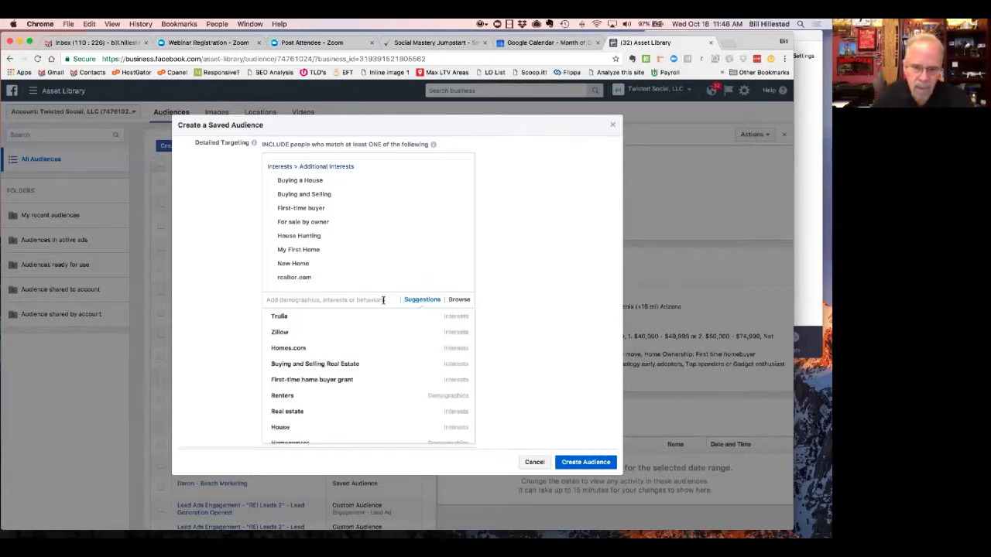
text(ric ed)
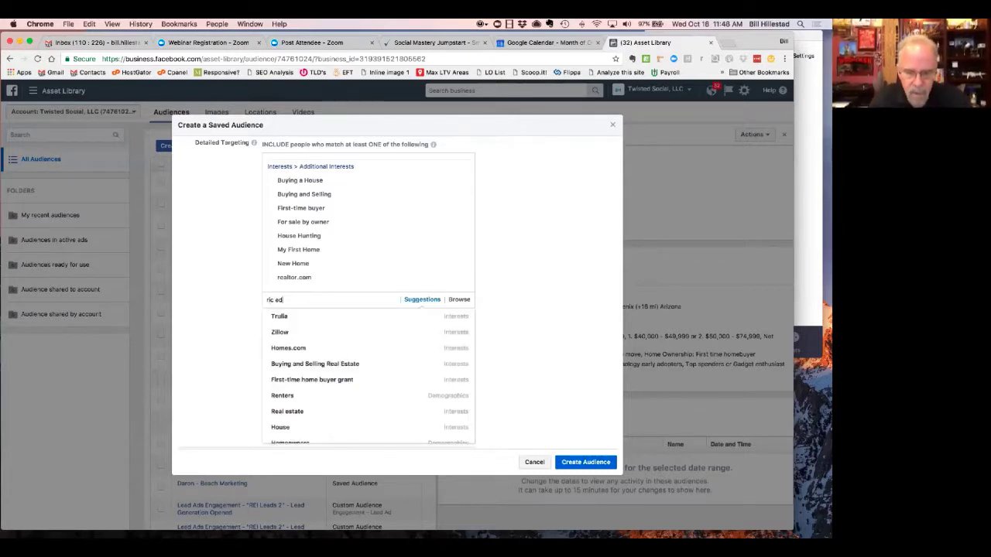
text(el)
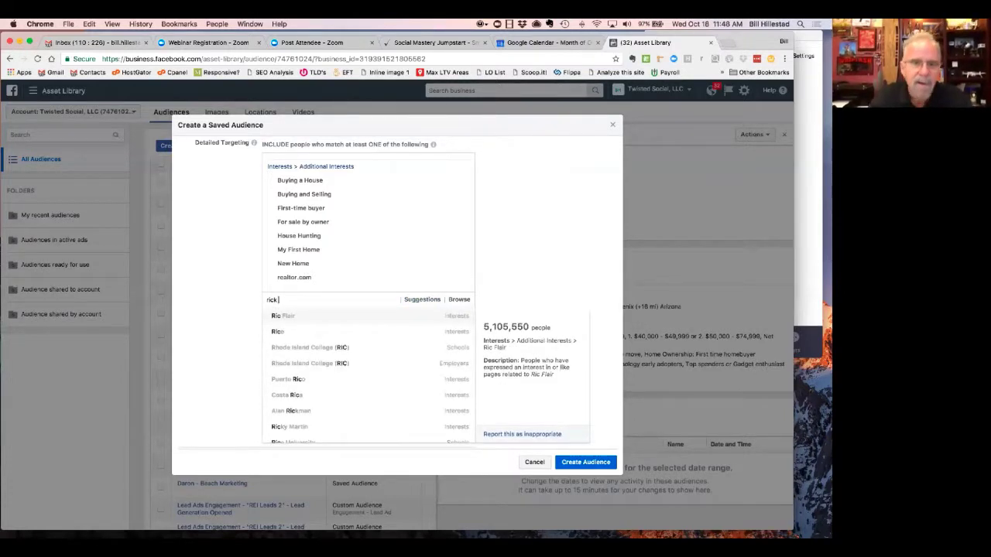
text(k)
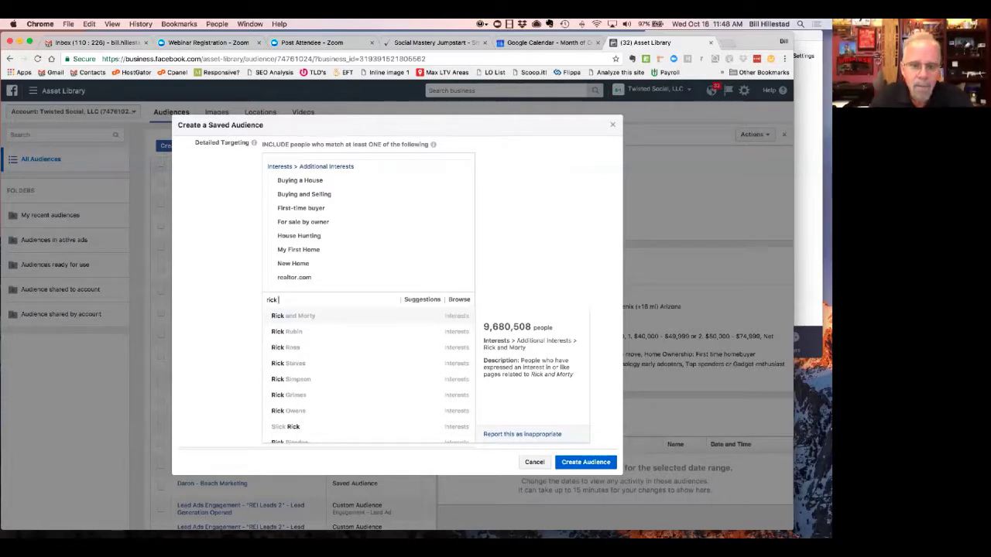
text( edel)
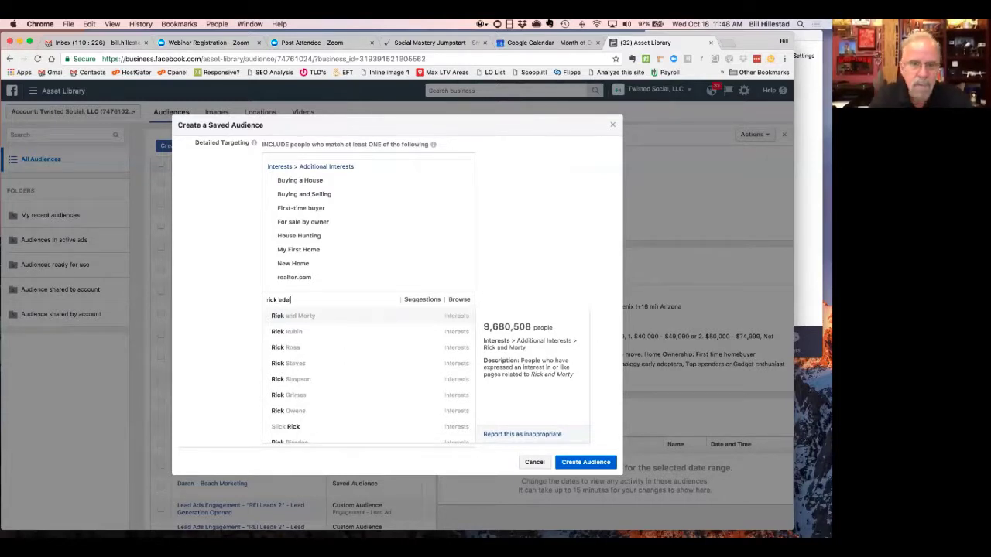
key(Return)
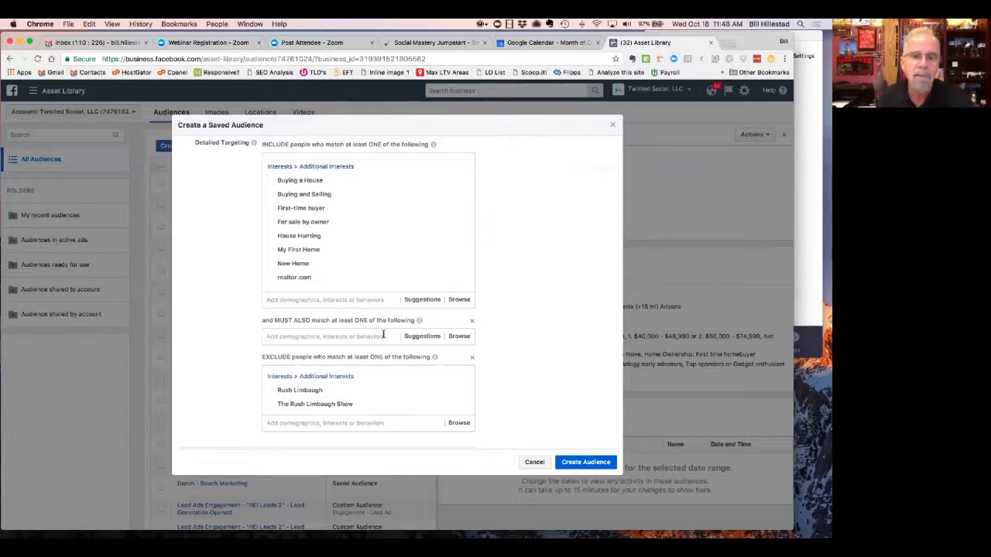
click(370, 338)
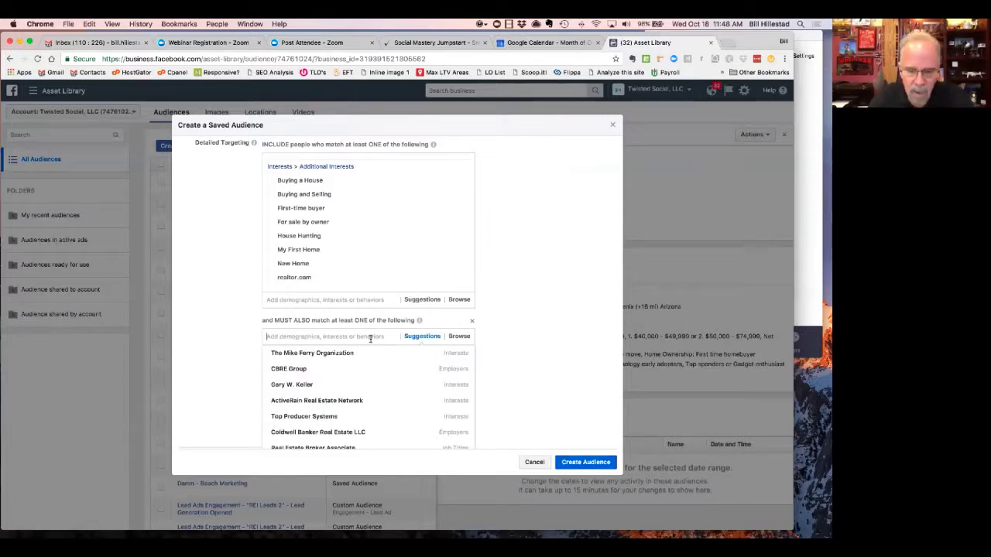
text(dave )
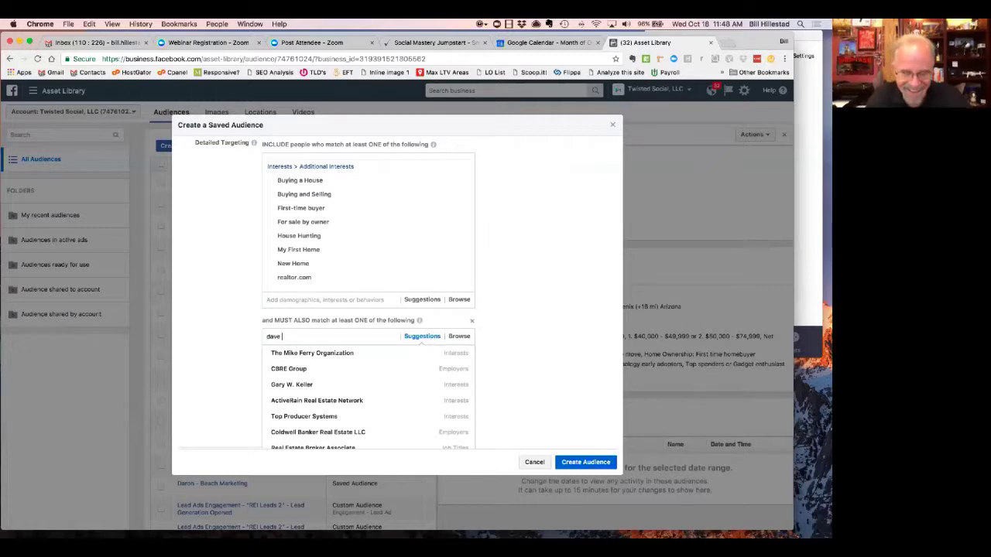
text(ramse)
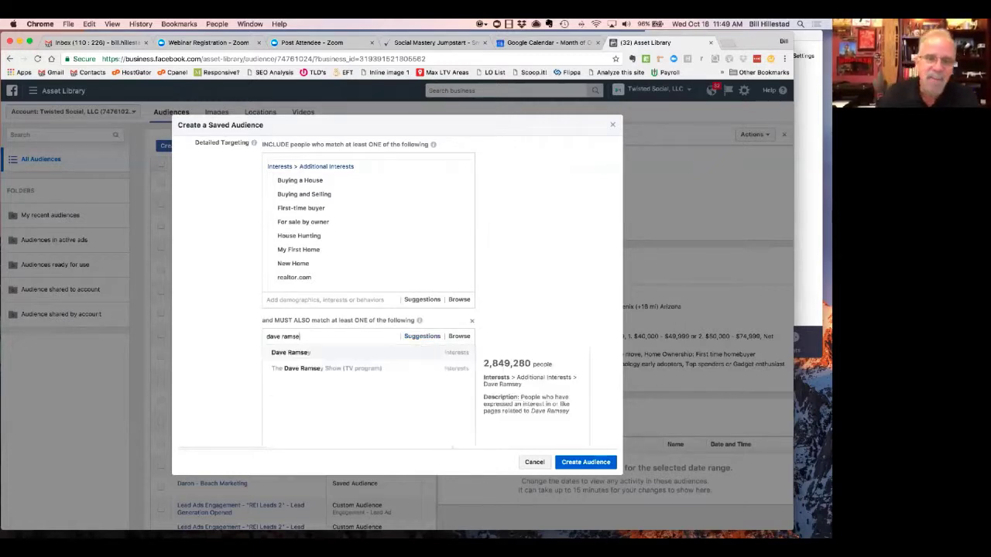
click(372, 355)
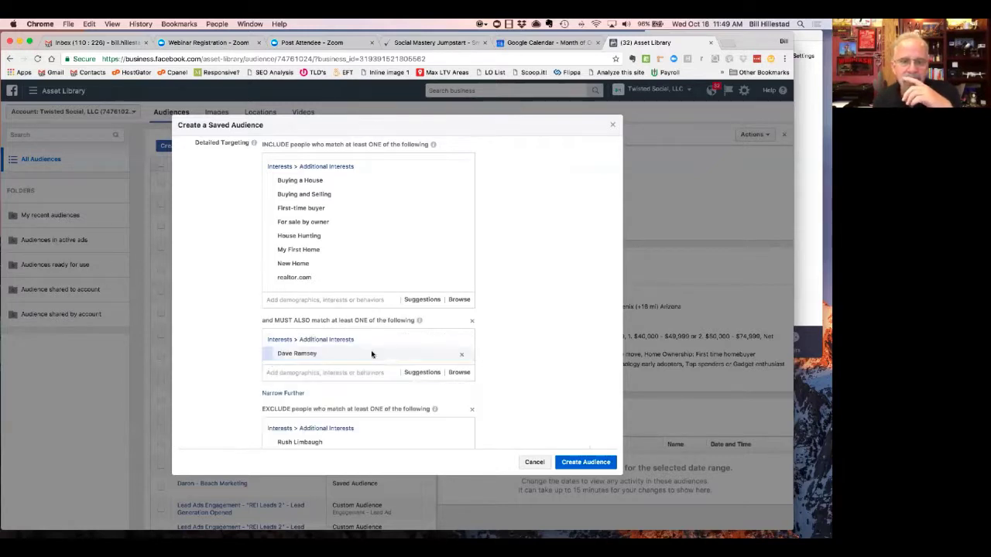
click(415, 375)
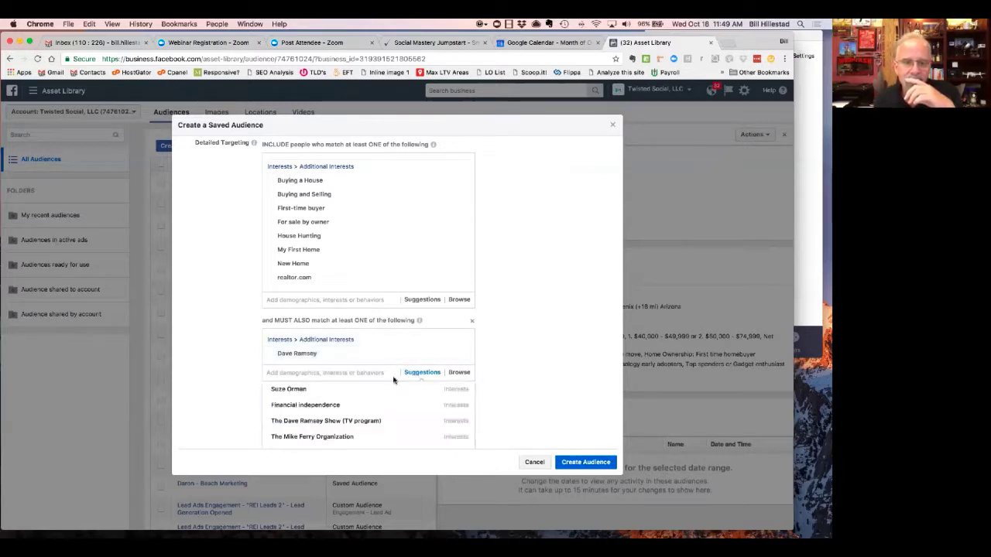
click(303, 421)
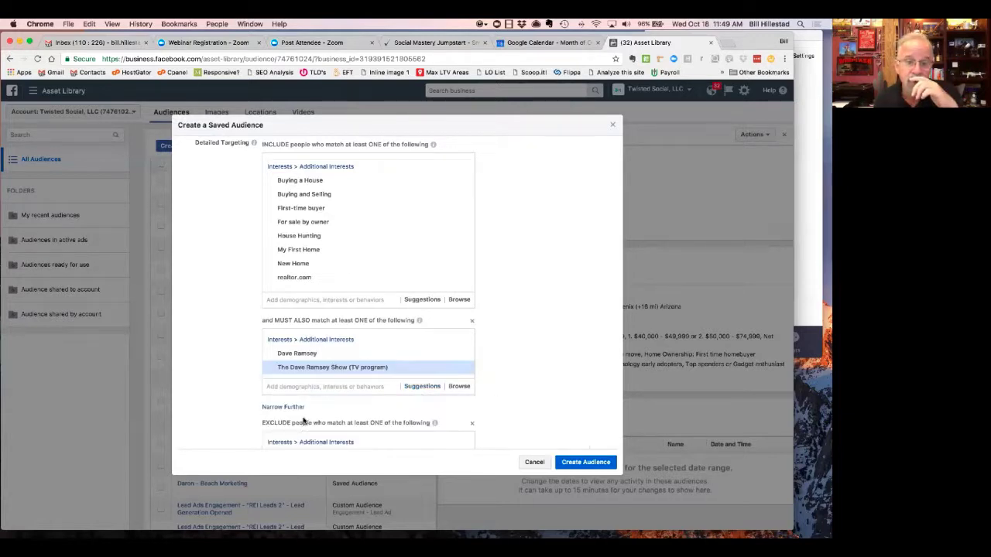
click(330, 387)
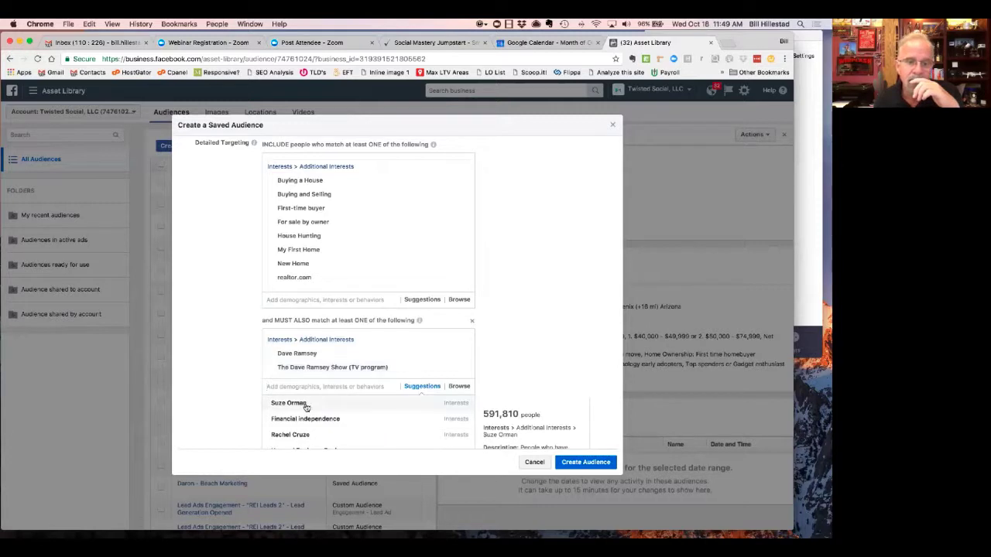
click(307, 405)
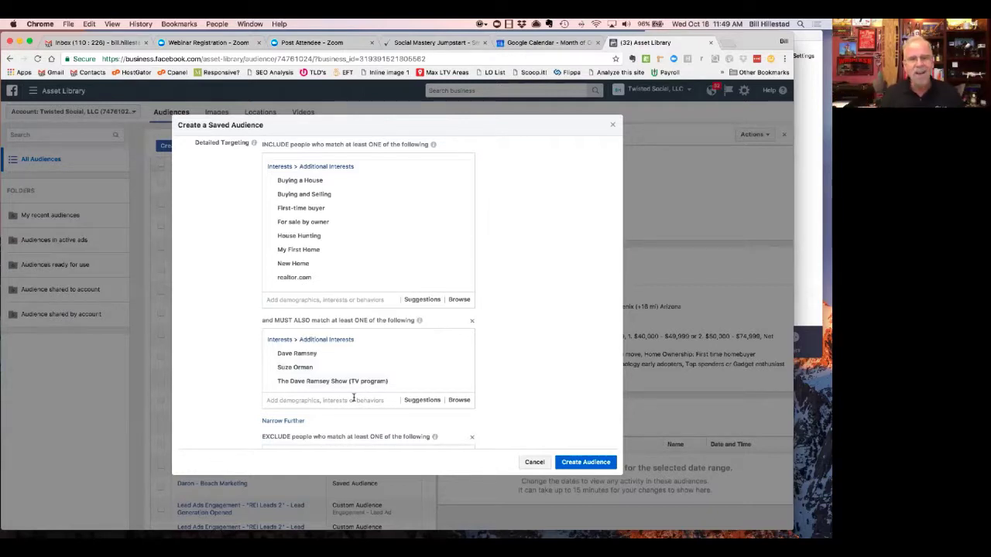
click(463, 357)
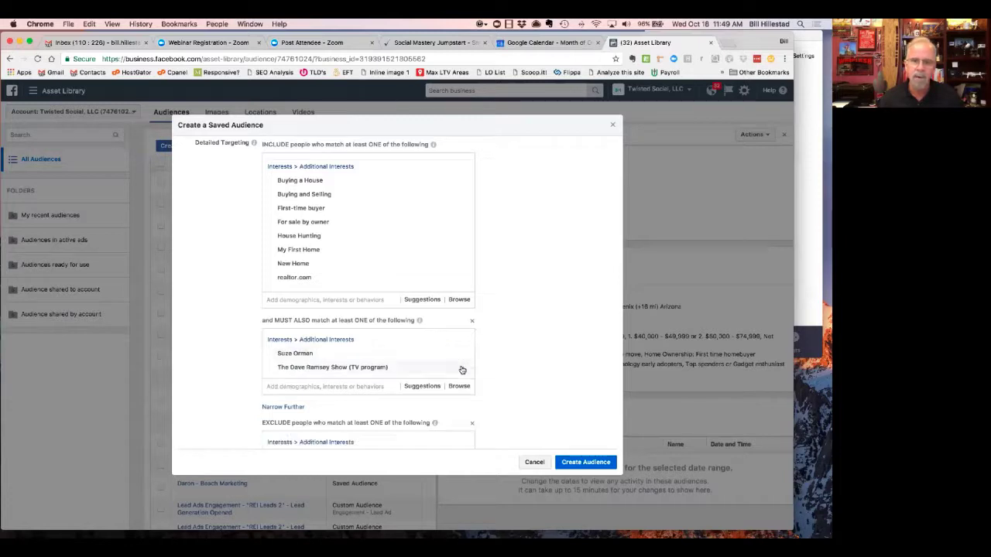
click(461, 361)
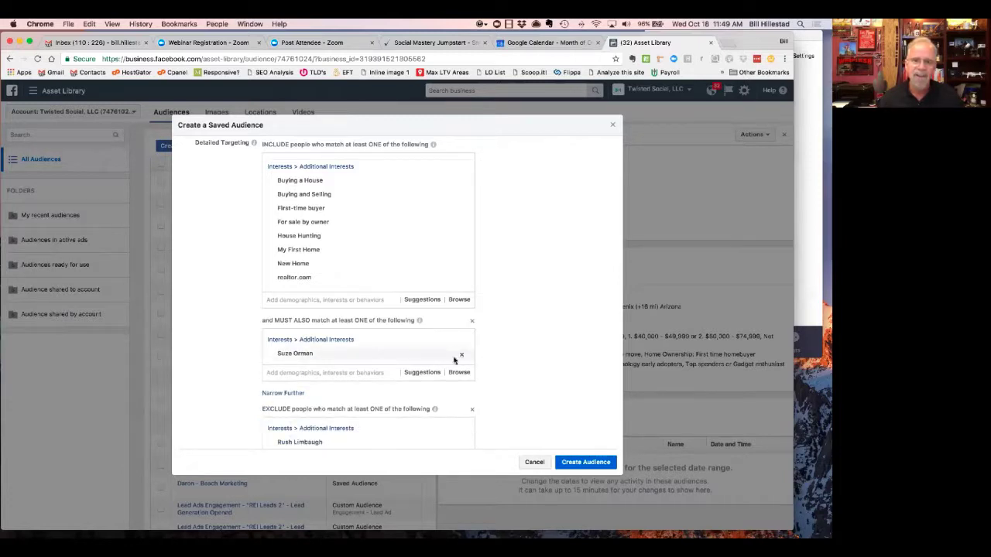
click(461, 357)
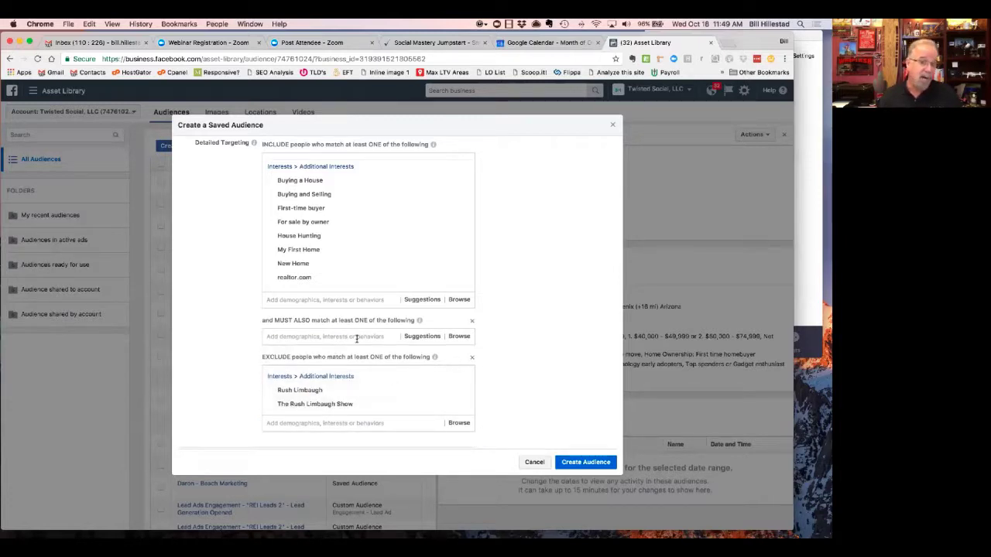
- Add Mortgage Coach as a must-also interest, discarding a follow-up 'dave sava' search
click(357, 339)
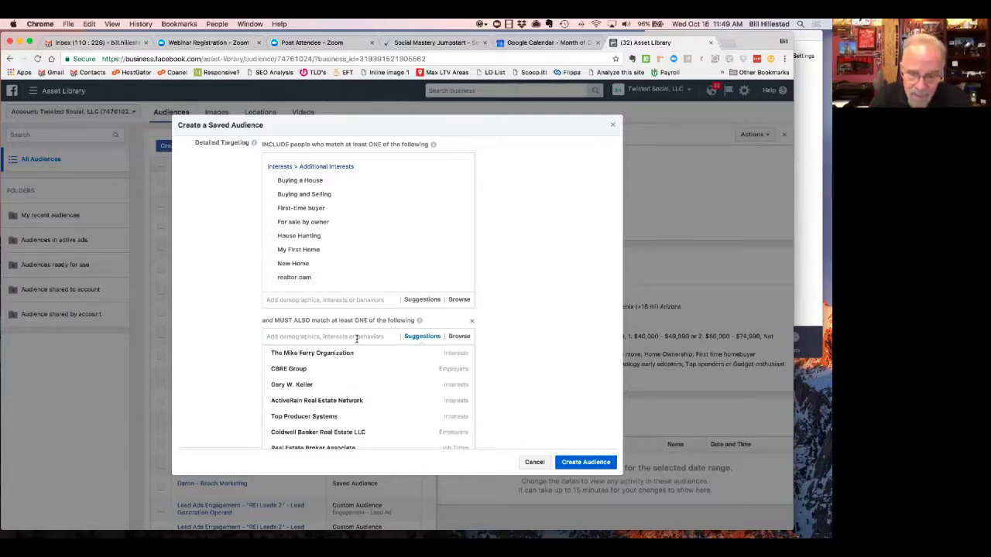
text(mortagage coach)
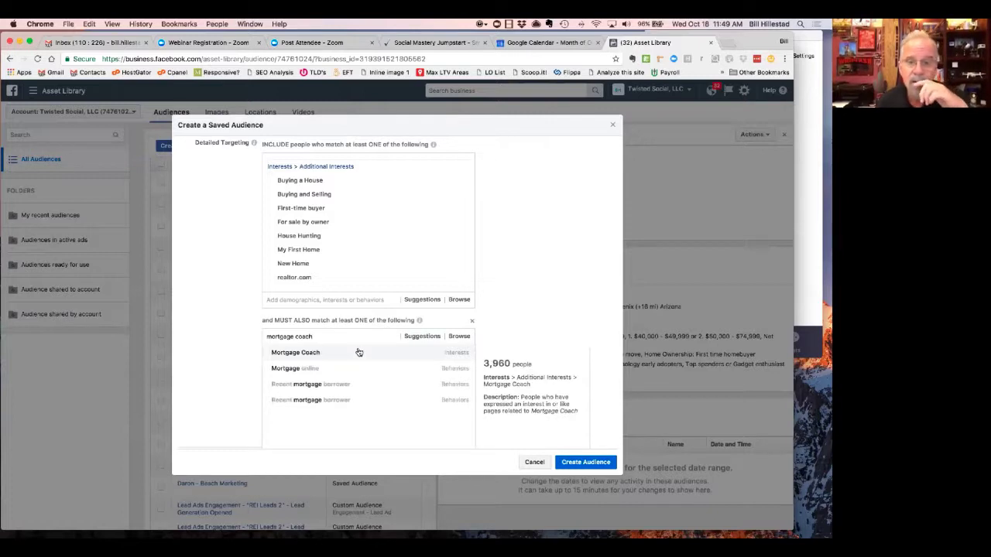
click(358, 353)
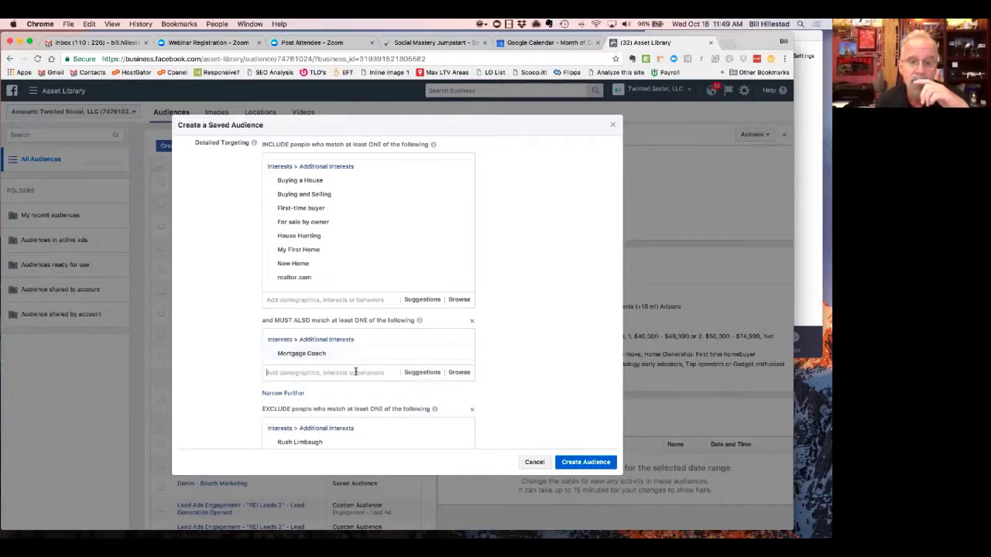
text(da)
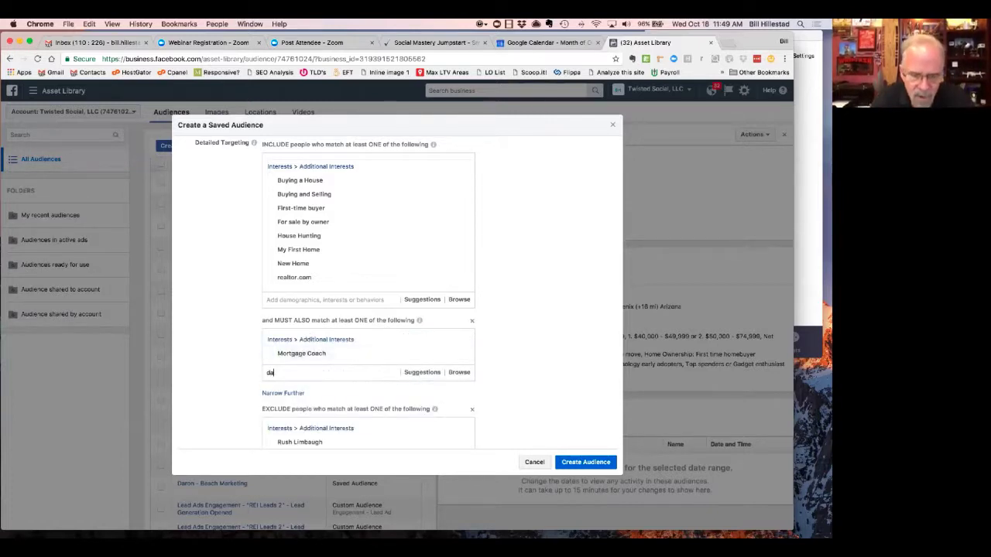
text(ve sa)
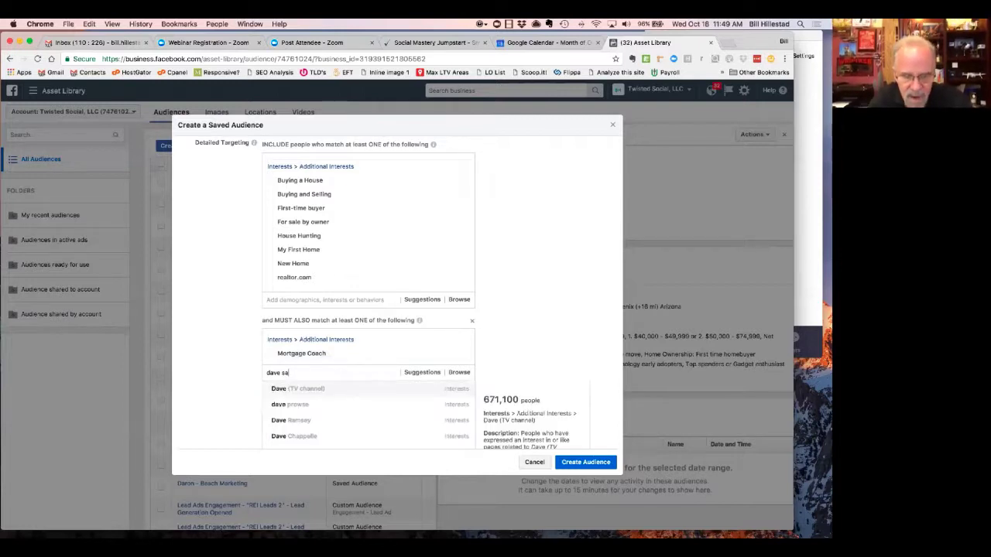
text(vage)
key(Return)
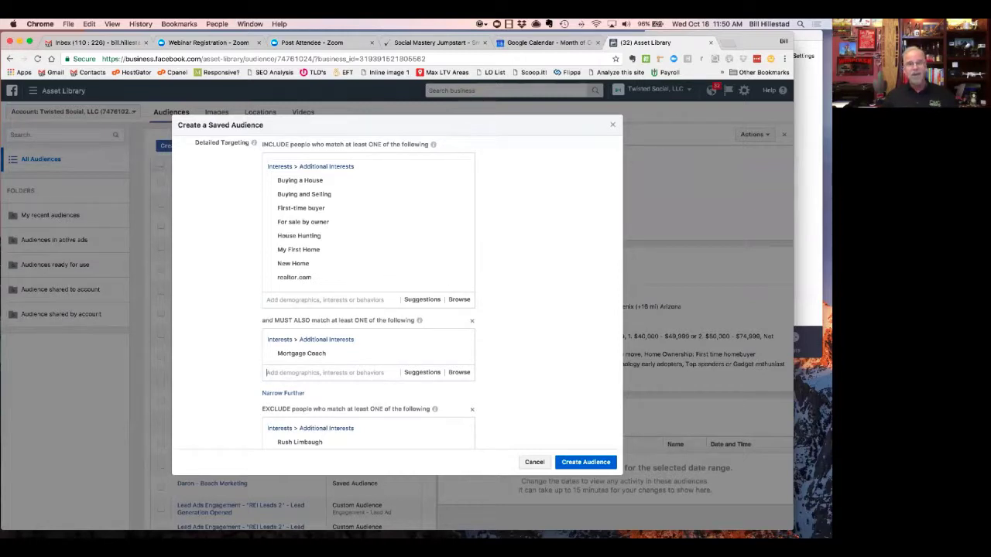
scroll(499, 285, up, 5)
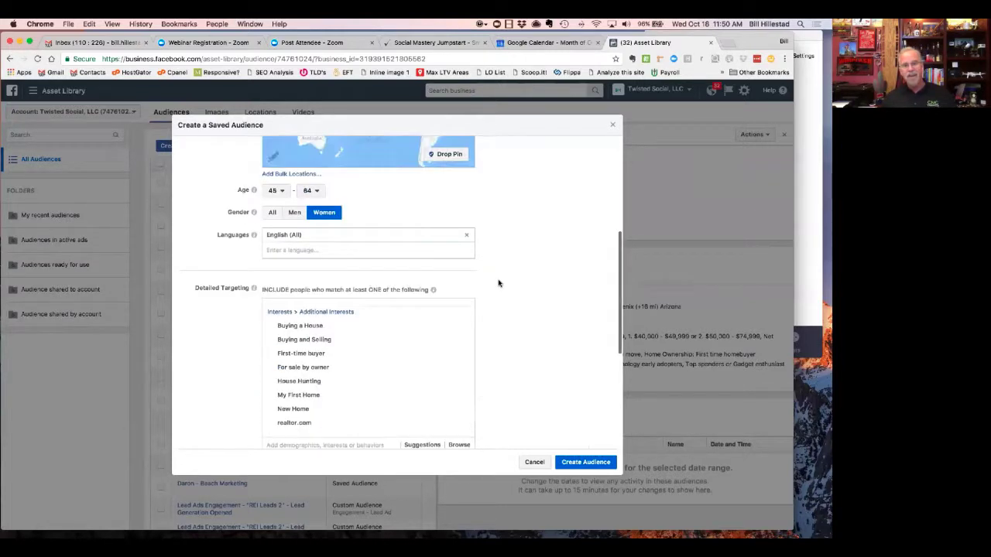
scroll(500, 284, up, 5)
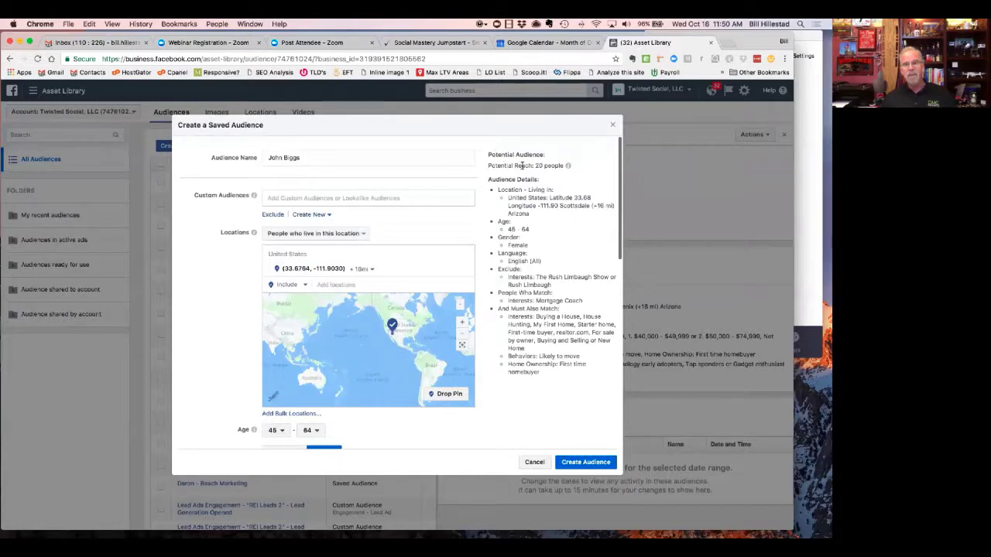
- Remove Mortgage Coach from the must-also group, bringing potential reach back to 30,000
scroll(525, 226, down, 5)
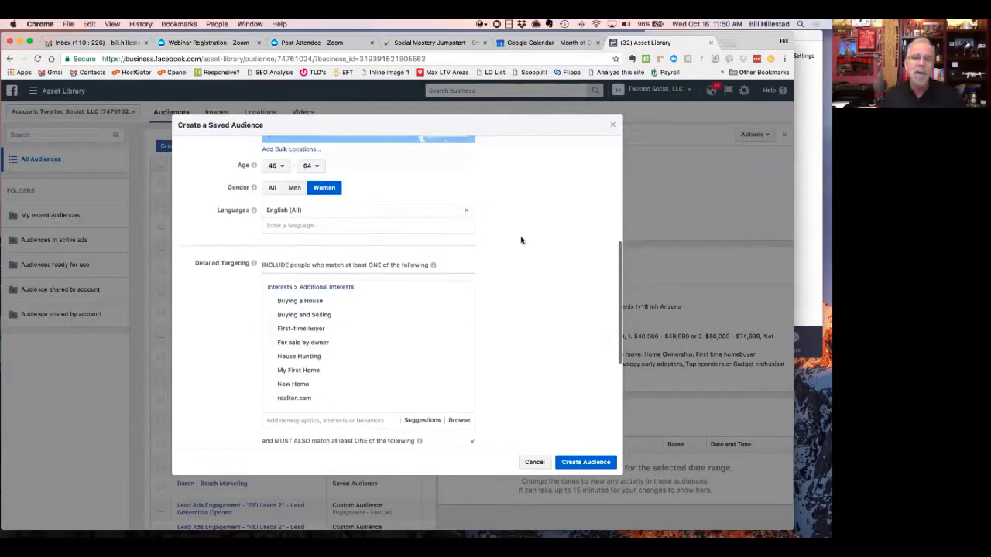
scroll(496, 256, down, 1)
scroll(482, 266, up, 2)
scroll(477, 314, down, 4)
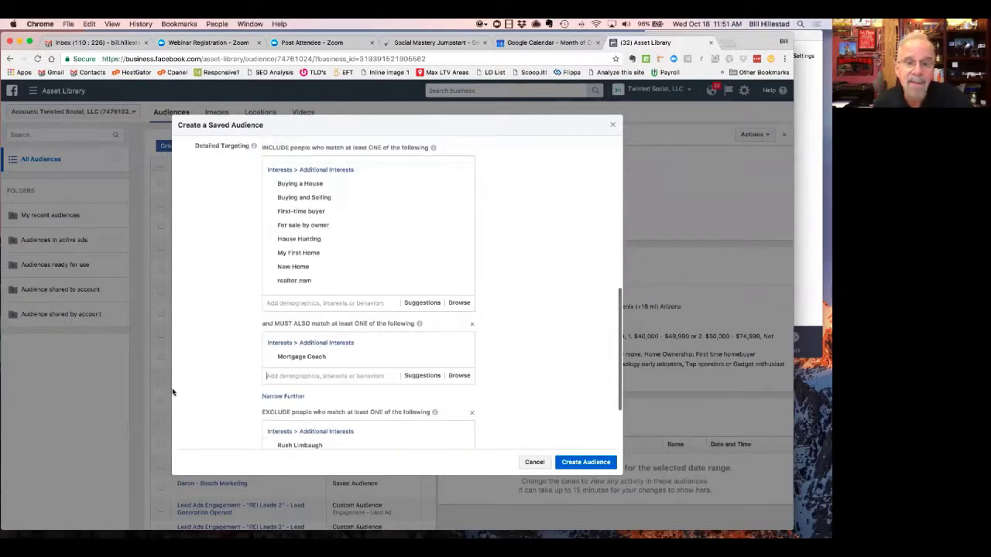
mouse_move(354, 210)
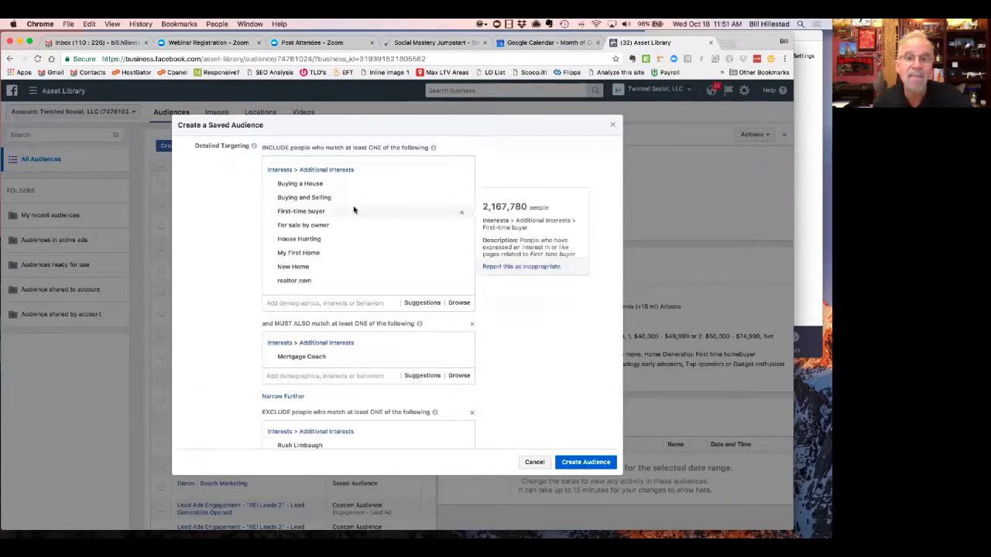
mouse_move(327, 256)
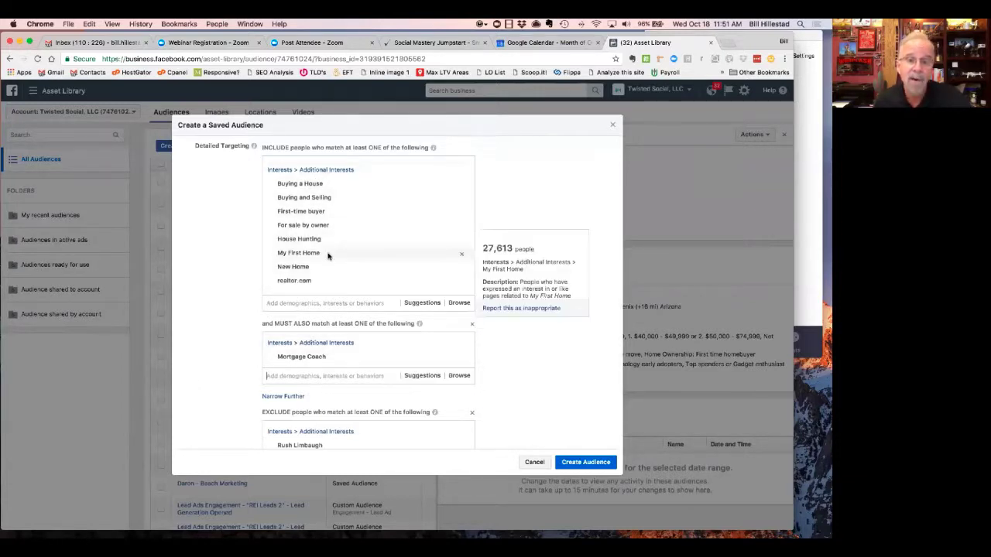
click(463, 346)
scroll(538, 294, up, 5)
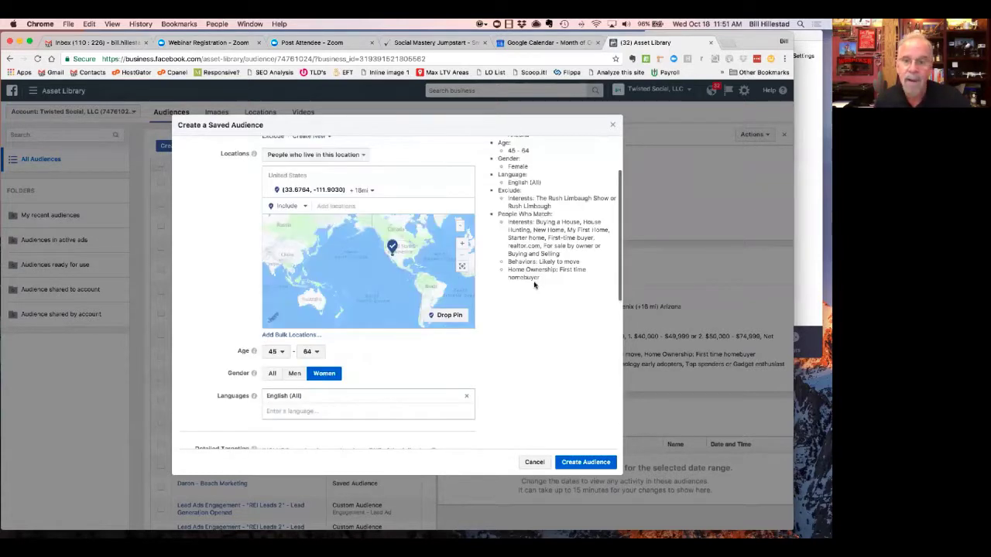
scroll(542, 248, up, 3)
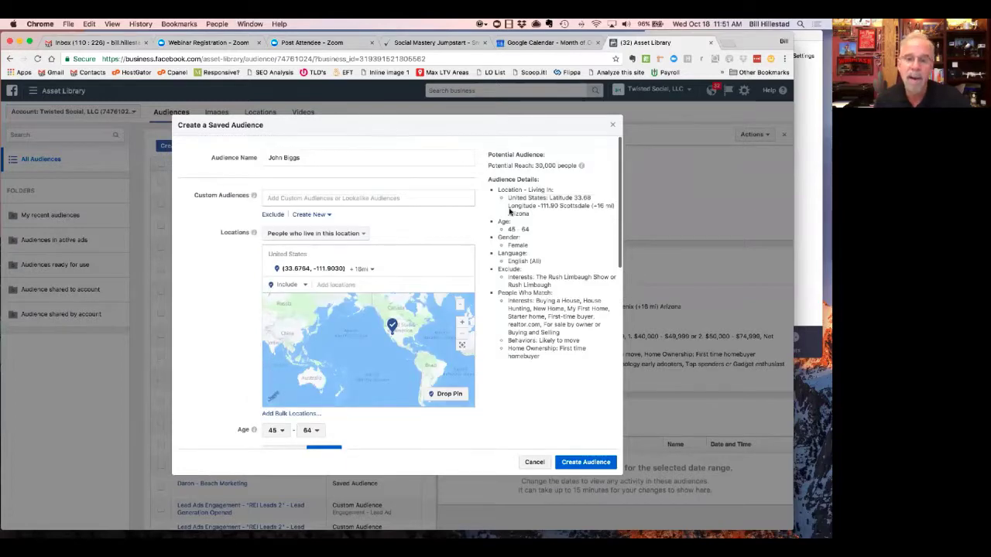
scroll(508, 213, down, 5)
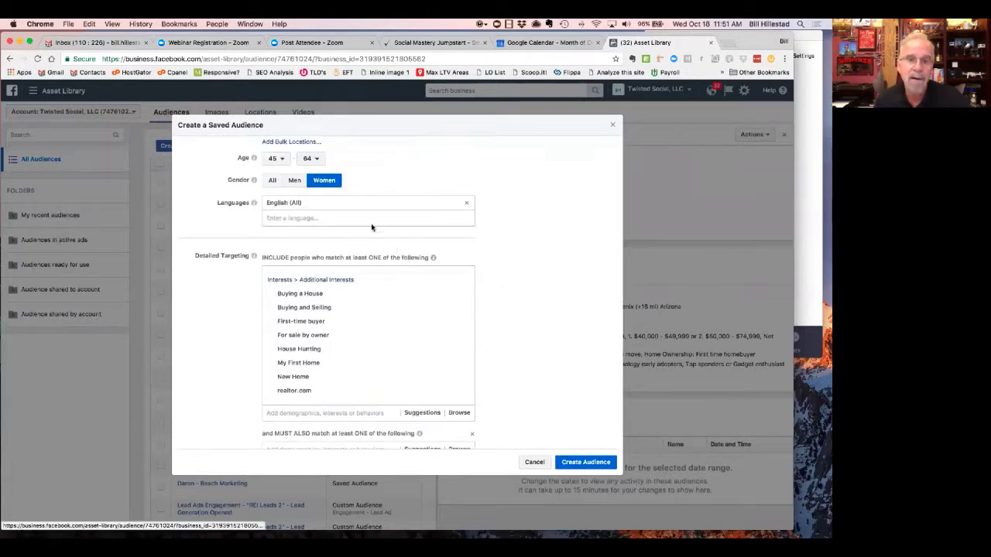
- Lower the maximum age from 64 to 60, keeping the minimum at 45
scroll(368, 186, up, 1)
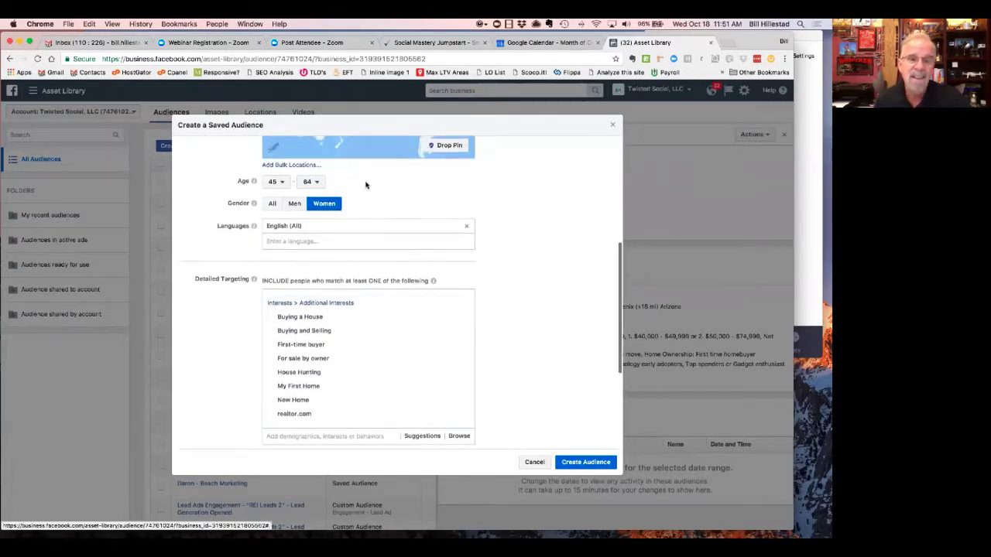
click(307, 182)
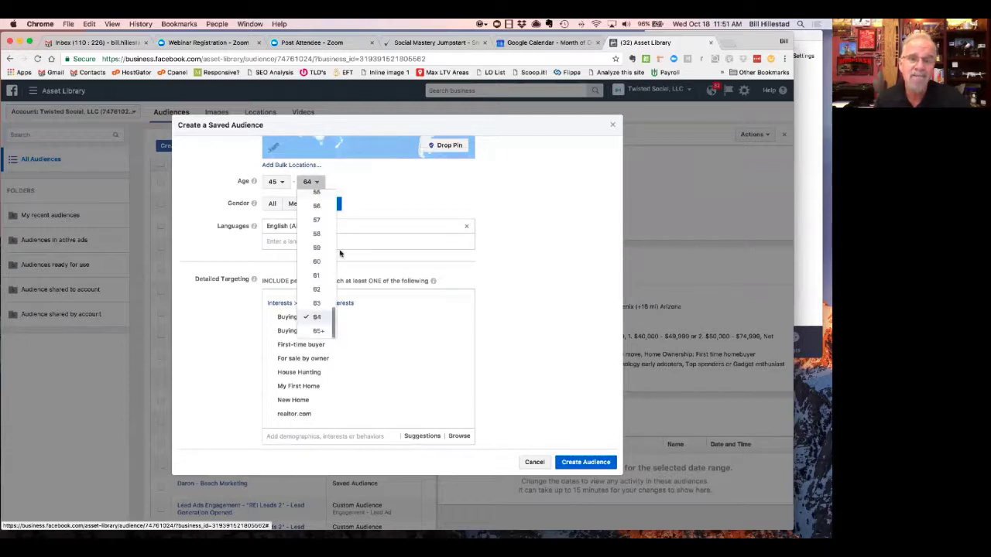
click(316, 262)
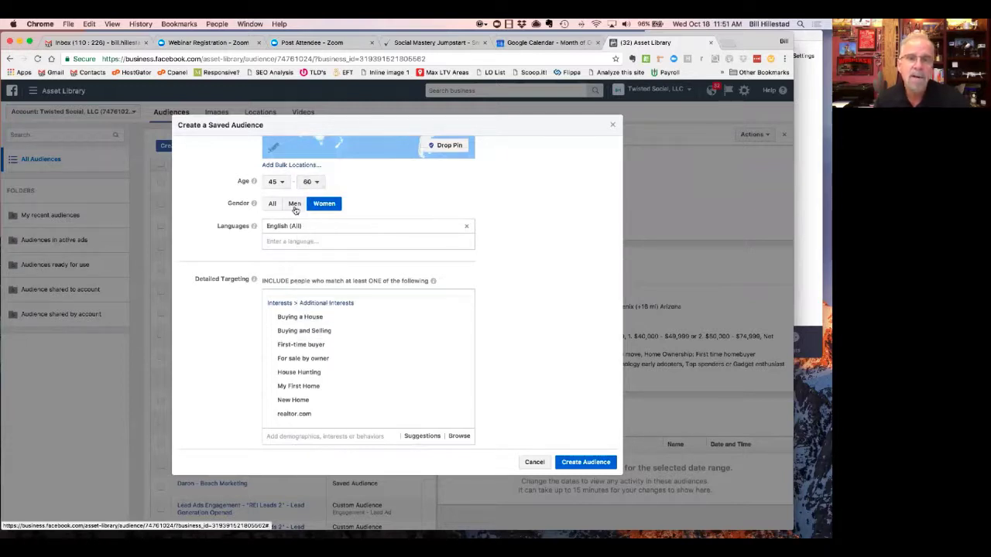
click(281, 184)
click(554, 248)
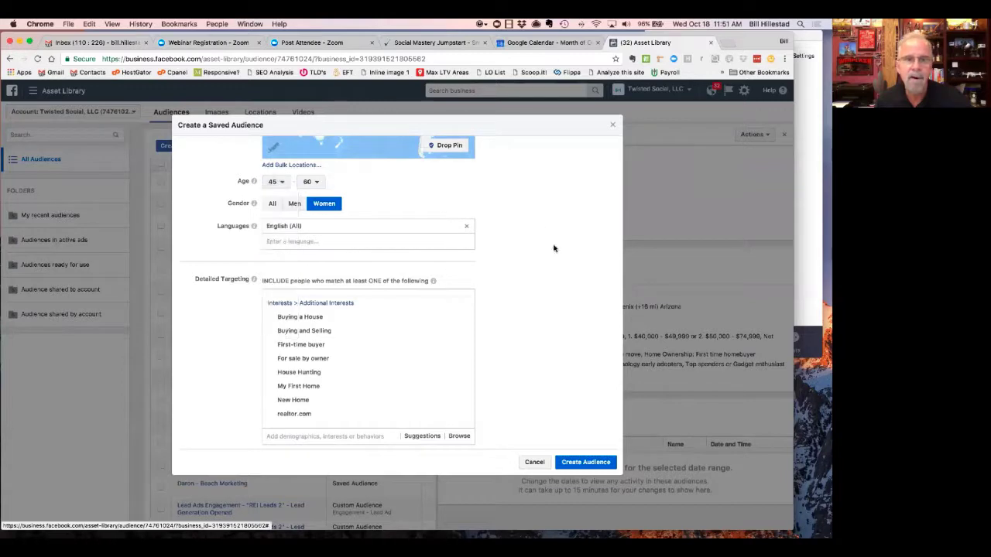
scroll(554, 251, up, 5)
scroll(556, 254, down, 10)
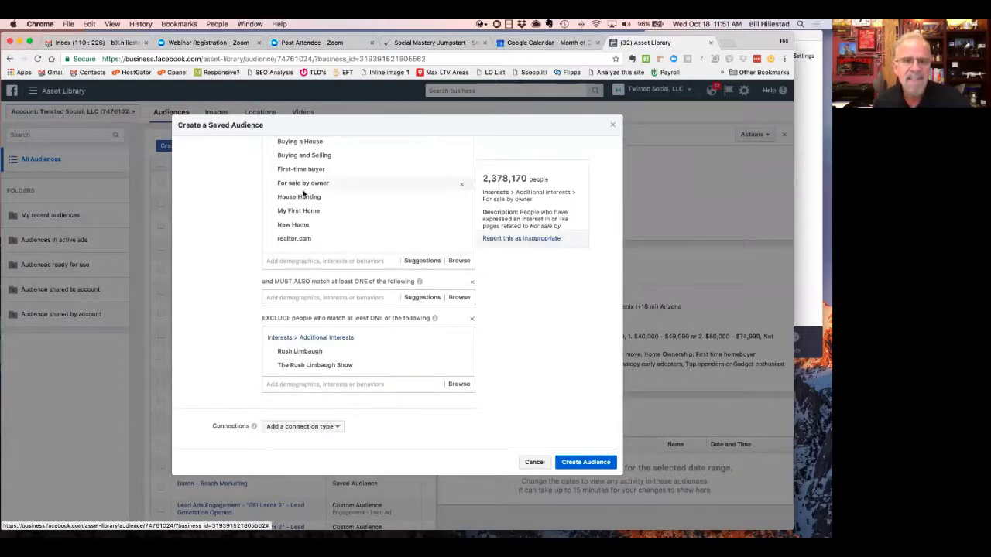
click(324, 299)
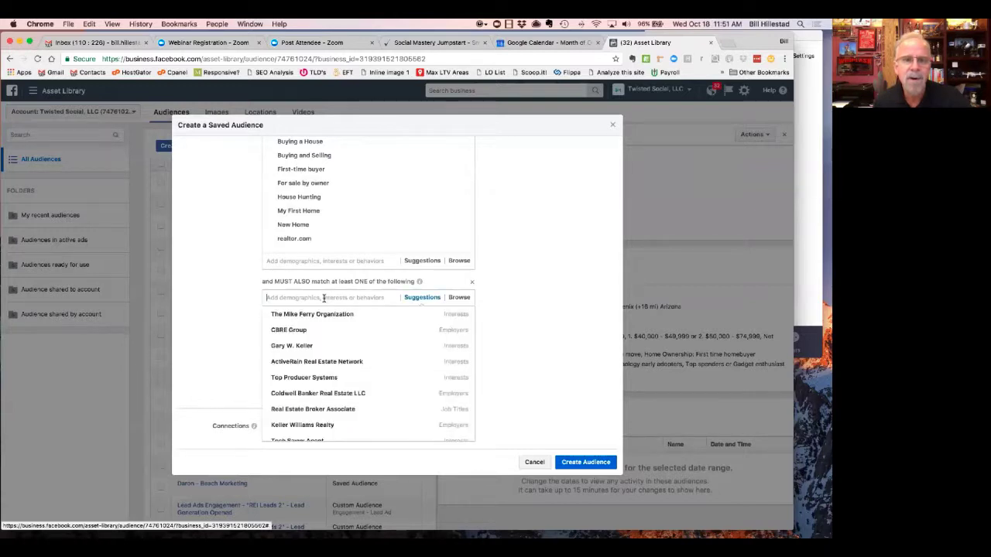
text(income)
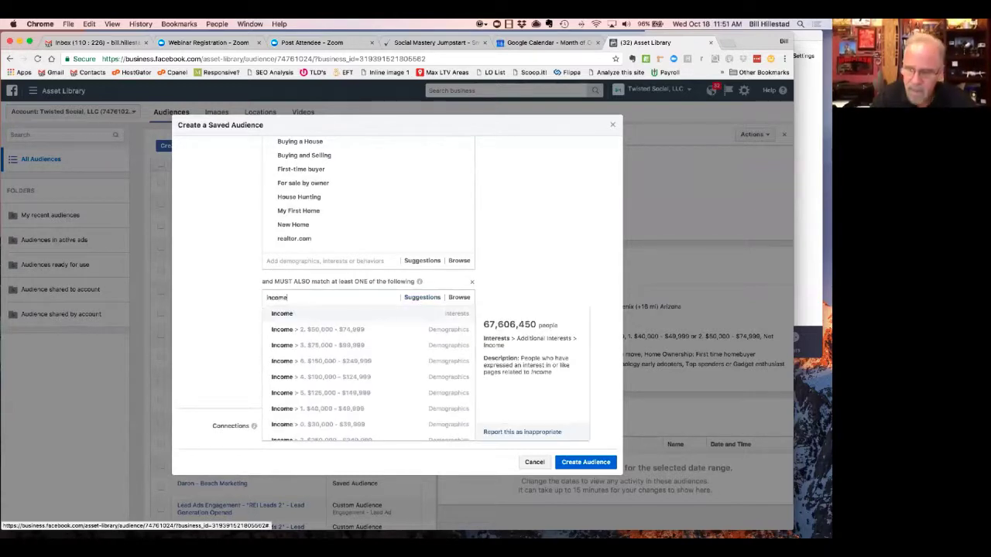
key(Return)
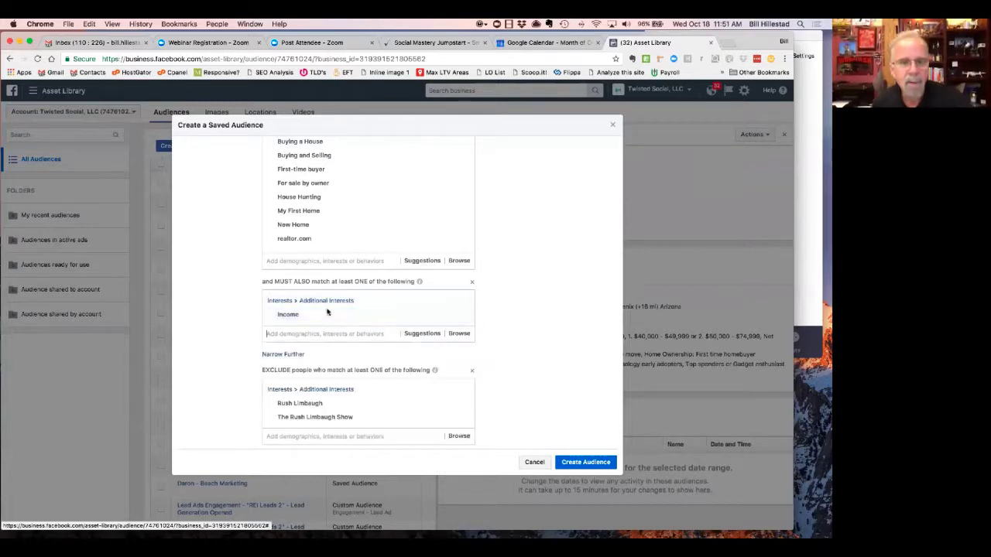
scroll(388, 306, down, 2)
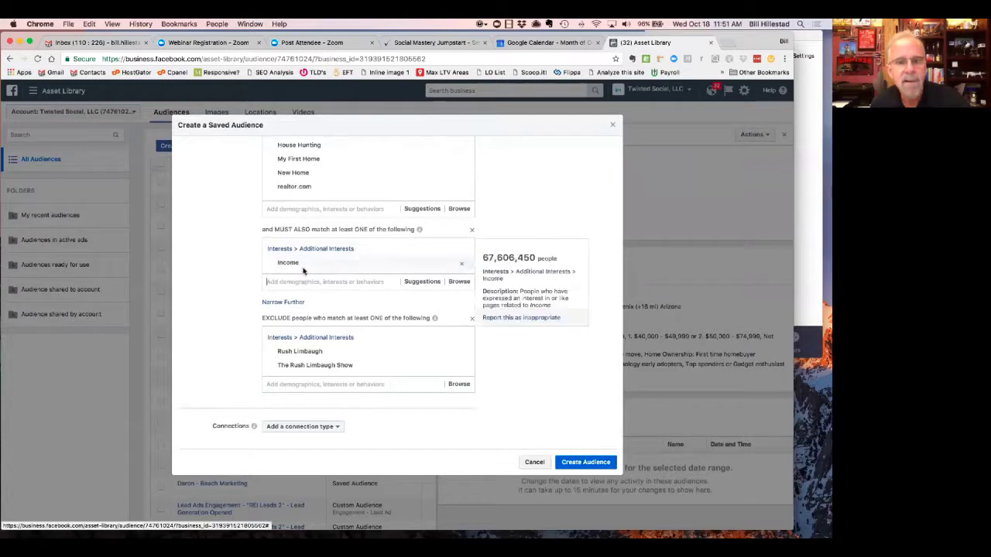
mouse_move(312, 264)
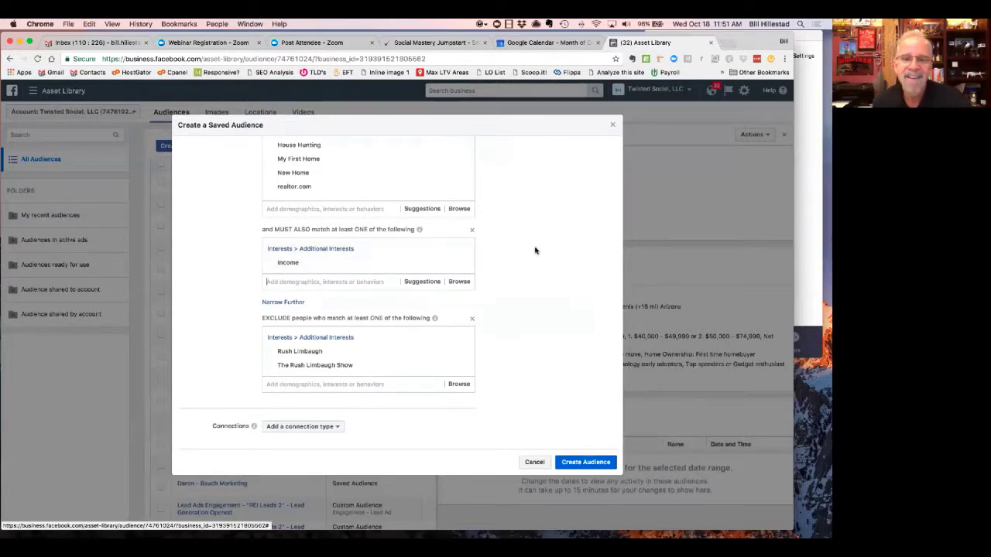
- Remove the earlier Income interest and search 'income' in the must-also group
click(458, 264)
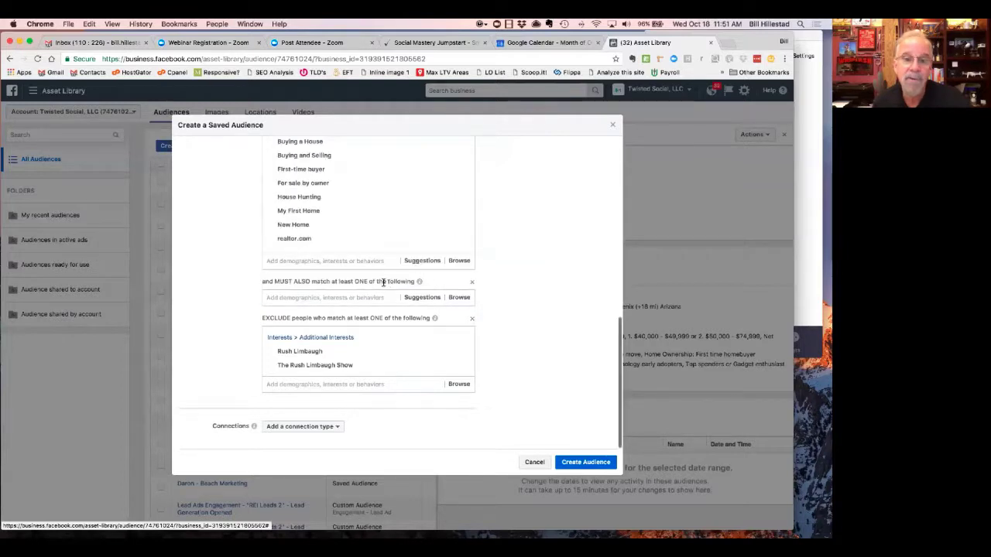
click(356, 297)
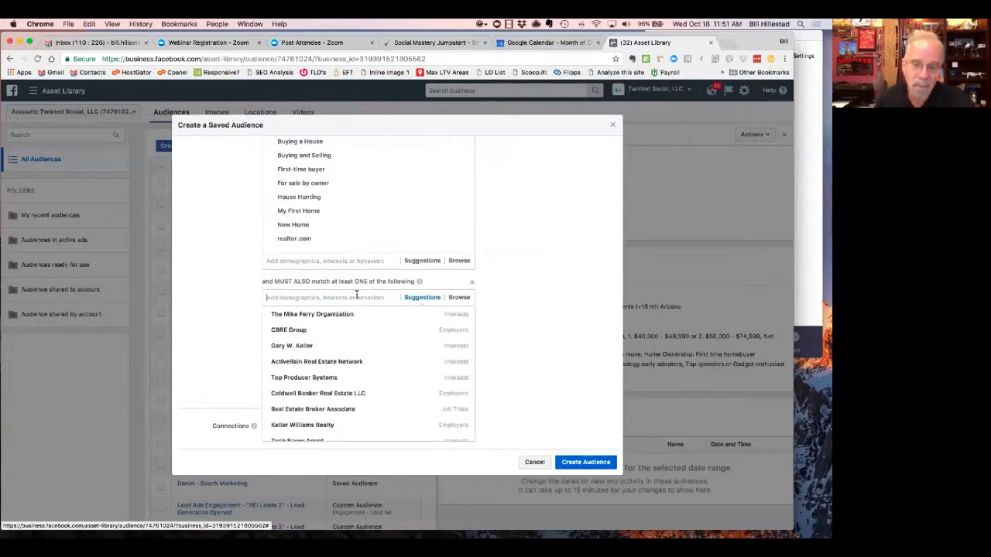
text(incom)
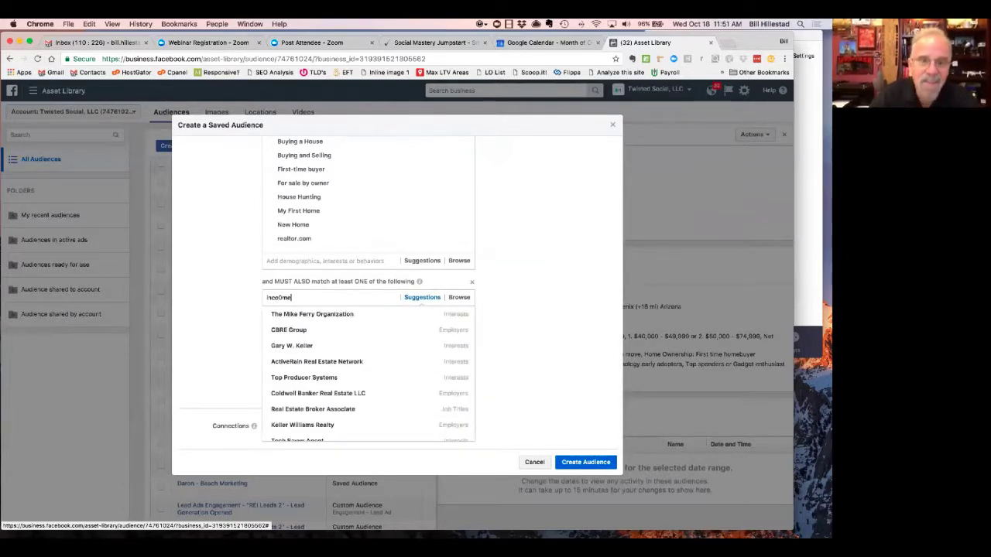
mouse_move(359, 312)
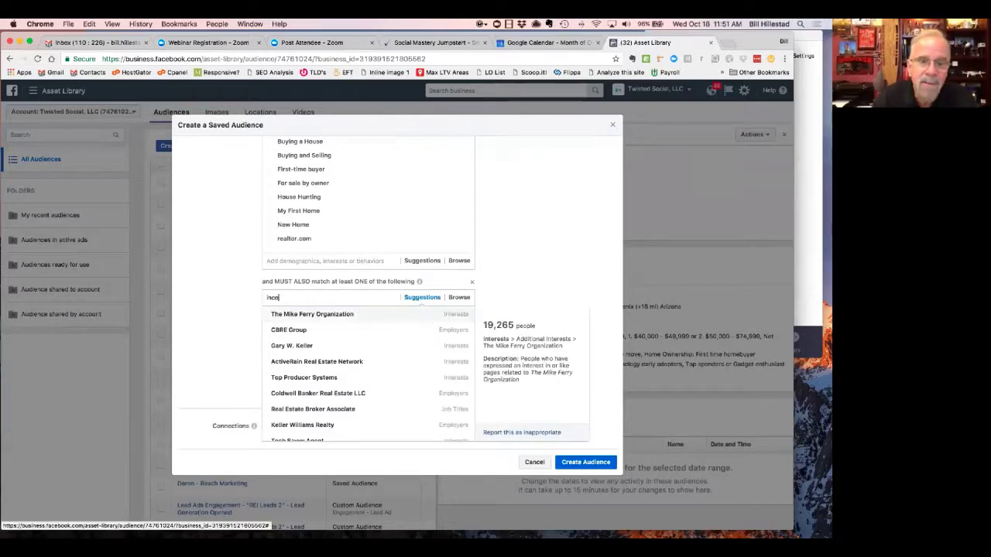
text(e)
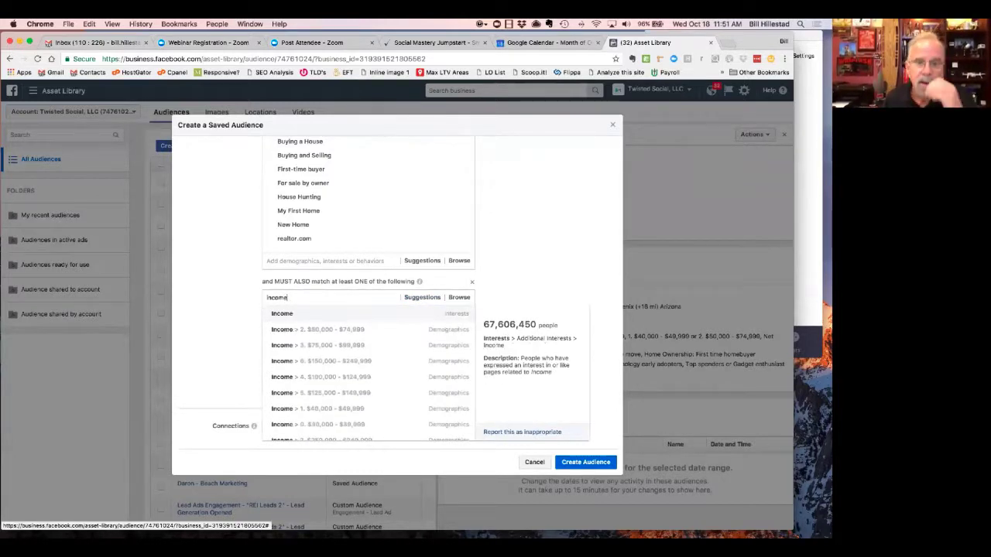
- Add household income brackets from $100,000–$124,999 through Over $500,000
click(318, 378)
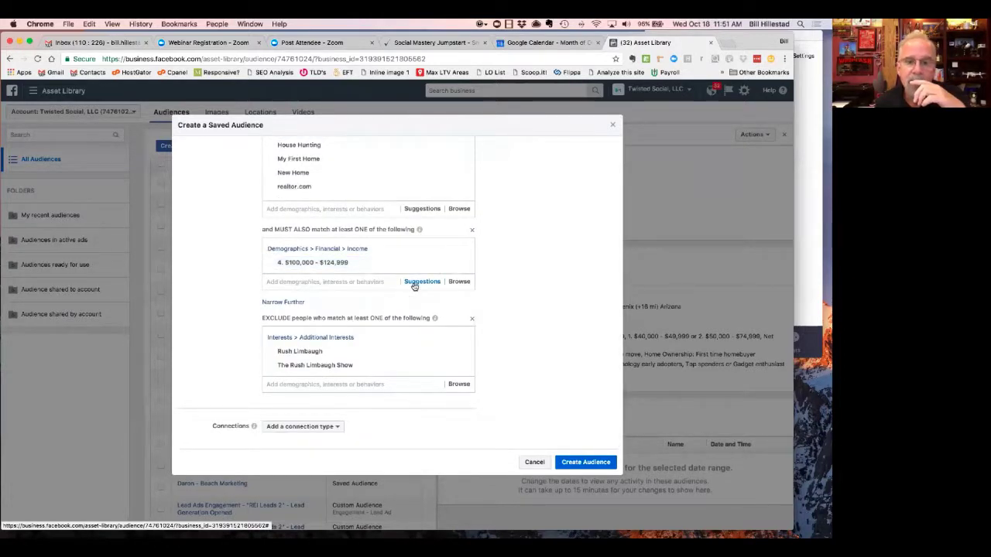
click(414, 285)
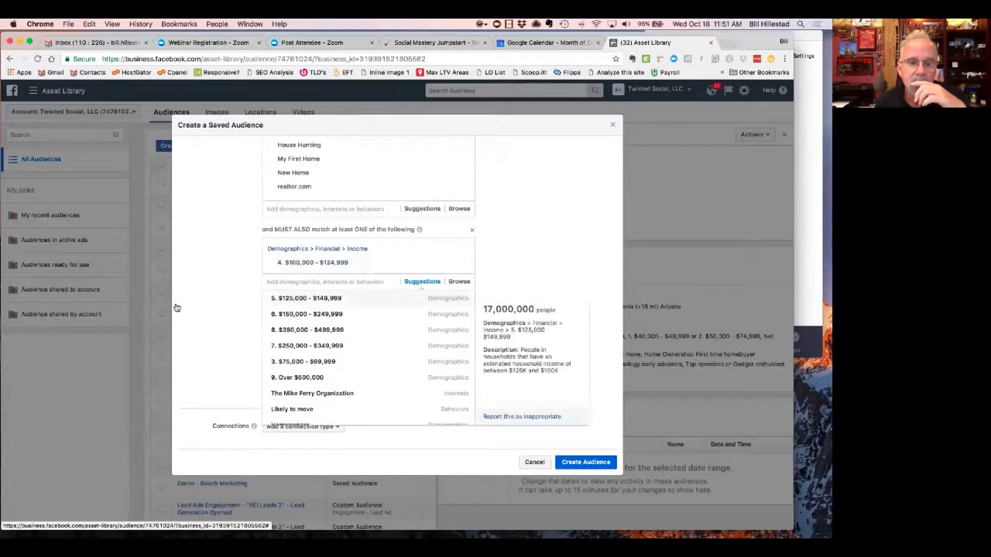
click(277, 300)
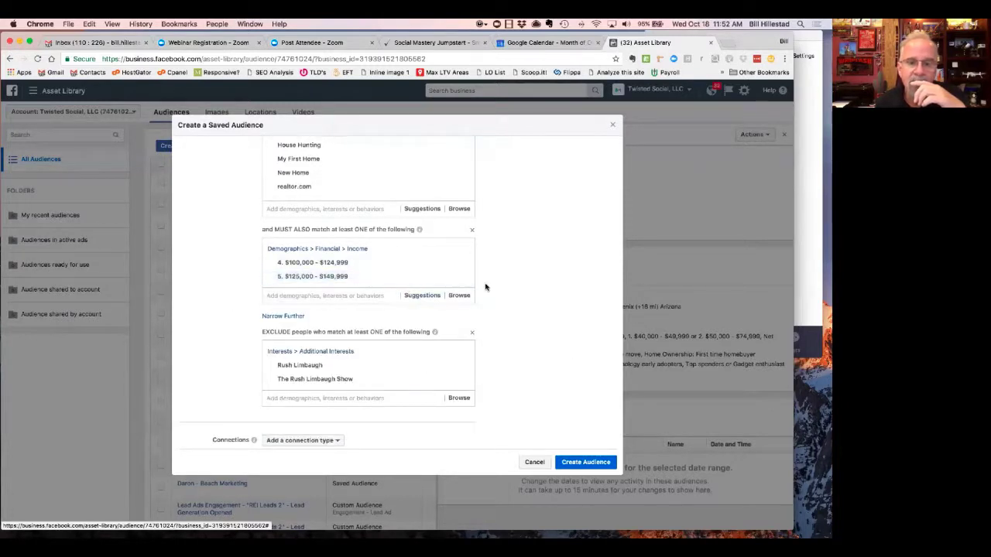
click(382, 295)
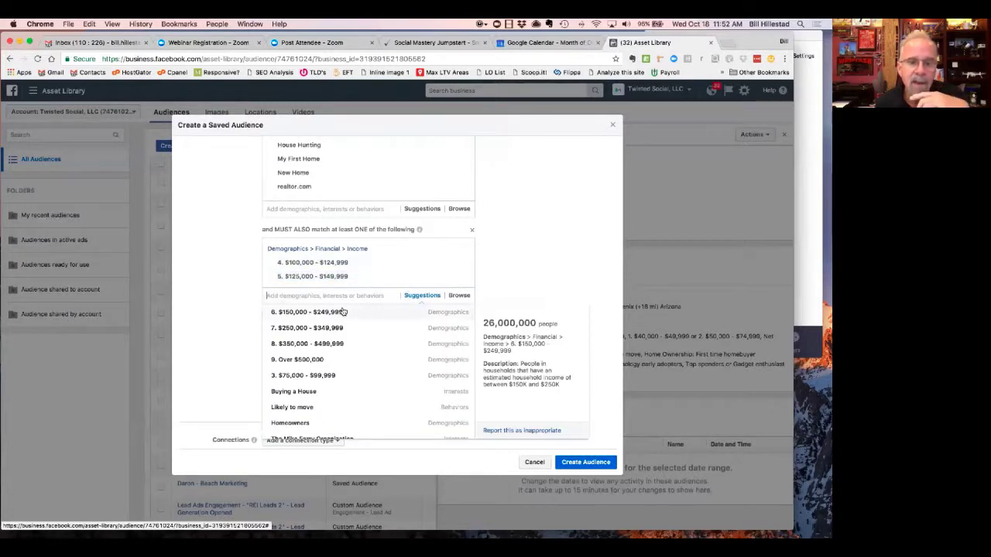
click(343, 313)
click(345, 310)
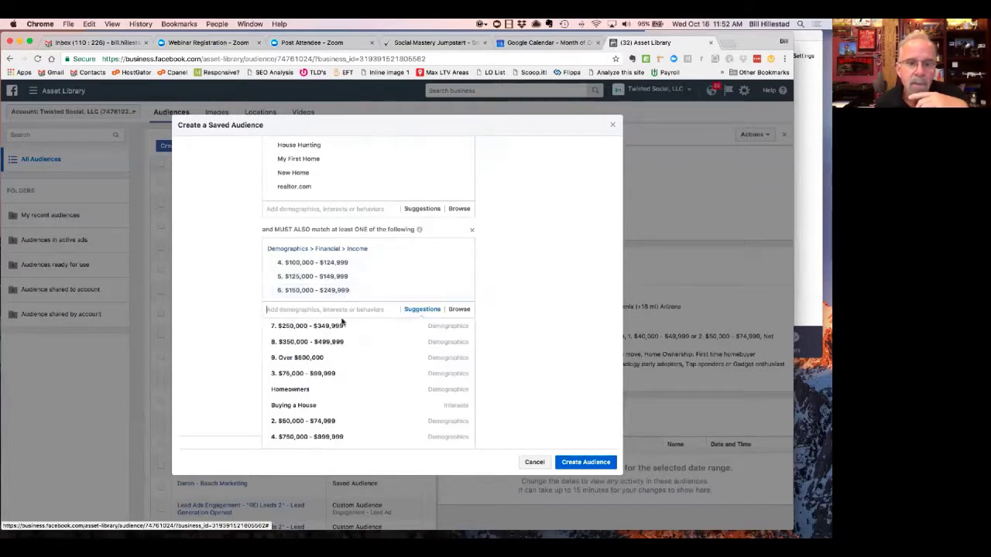
click(339, 326)
click(340, 325)
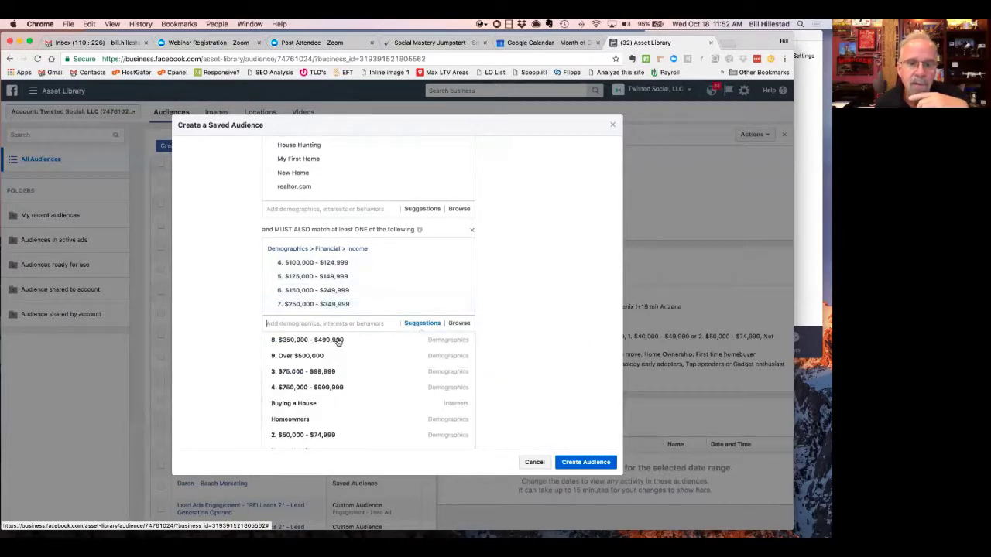
click(337, 338)
click(337, 338)
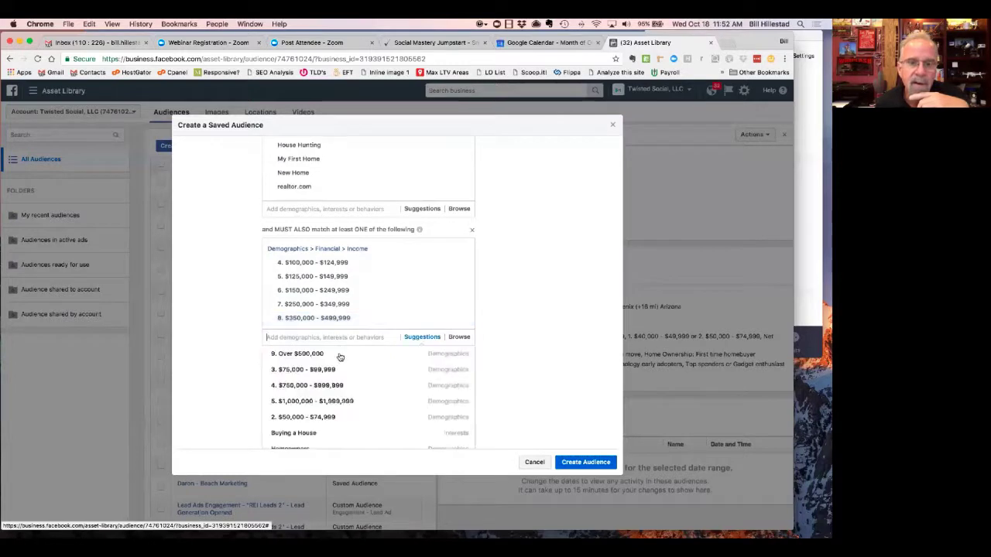
click(339, 349)
- Add net worth brackets $1,000,000–$1,999,999 and $750,000–$999,999
click(340, 351)
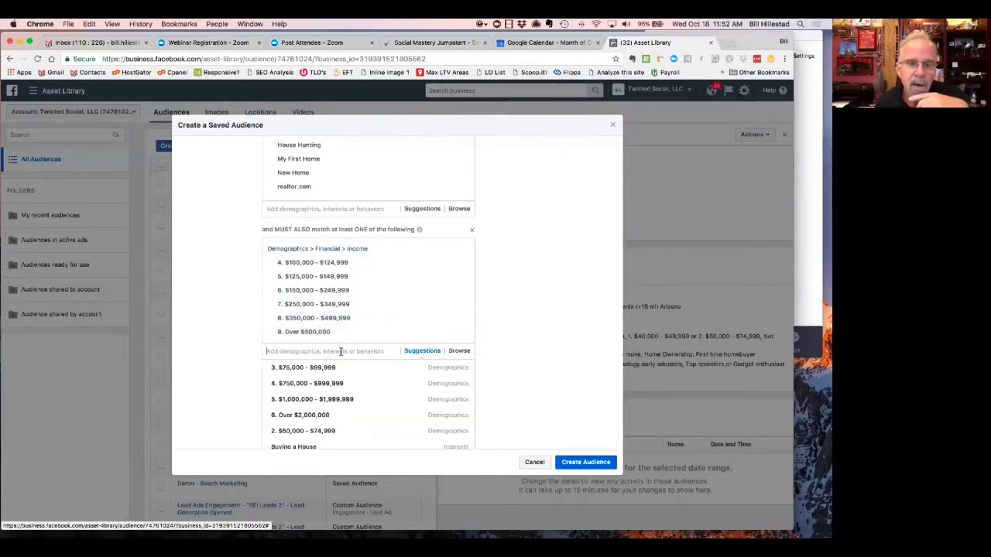
click(348, 398)
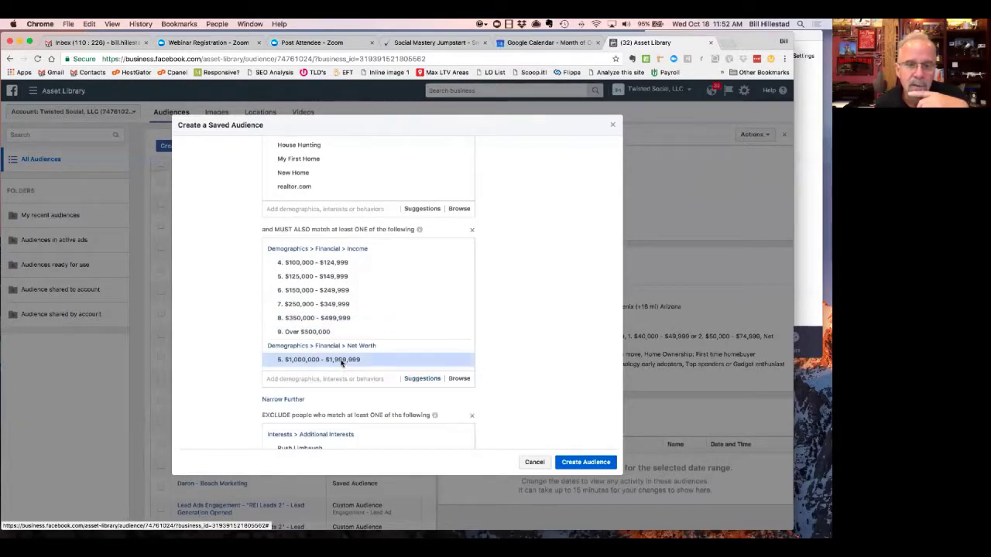
click(341, 385)
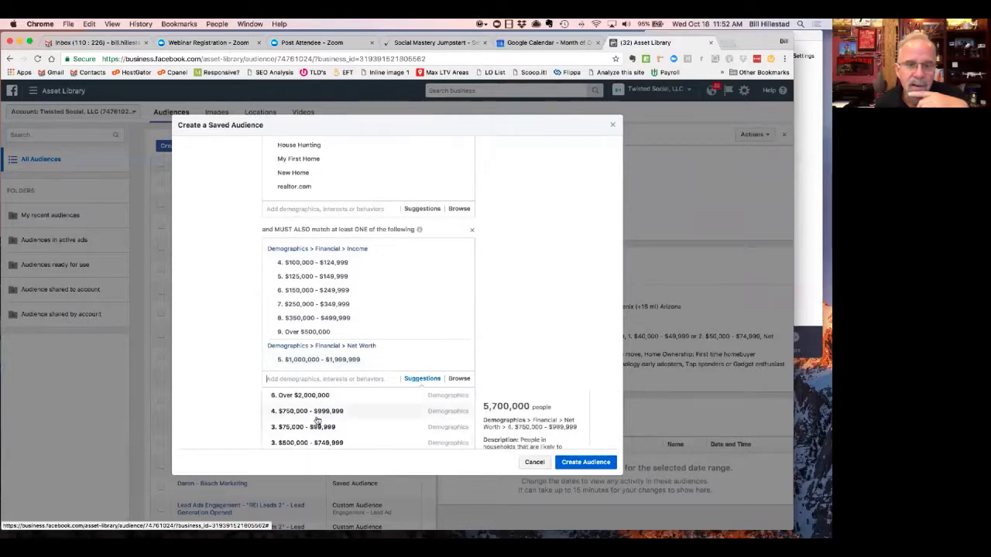
click(319, 413)
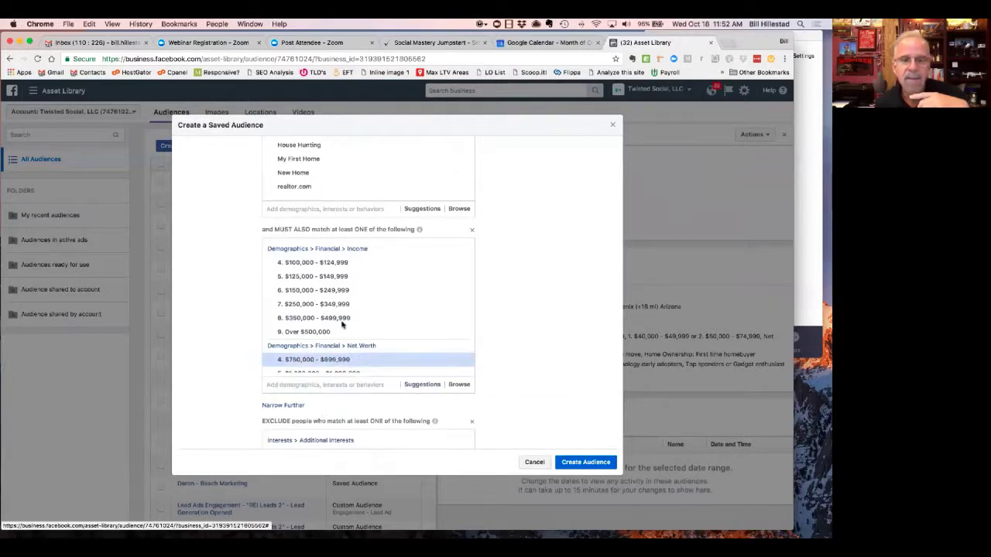
scroll(344, 325, down, 3)
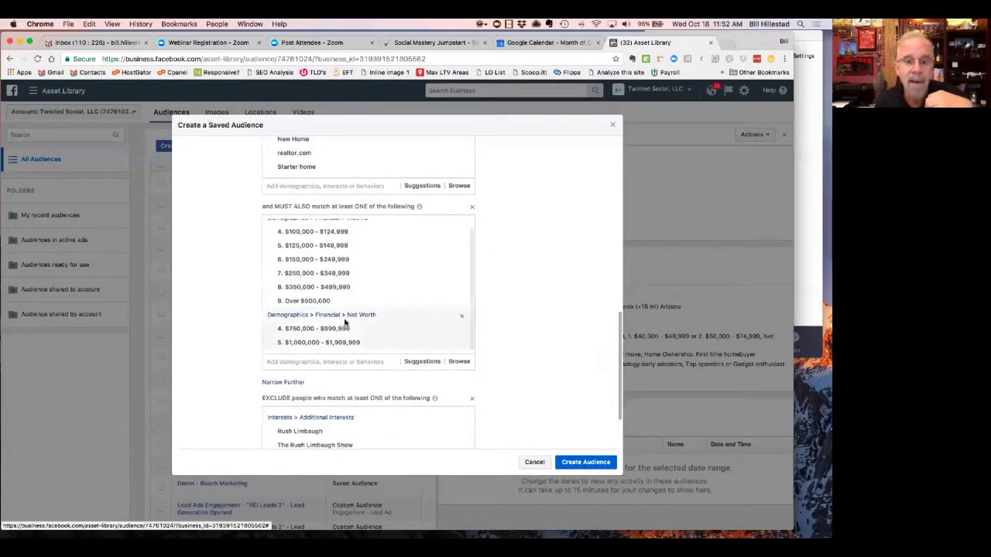
scroll(344, 325, up, 2)
scroll(346, 319, down, 4)
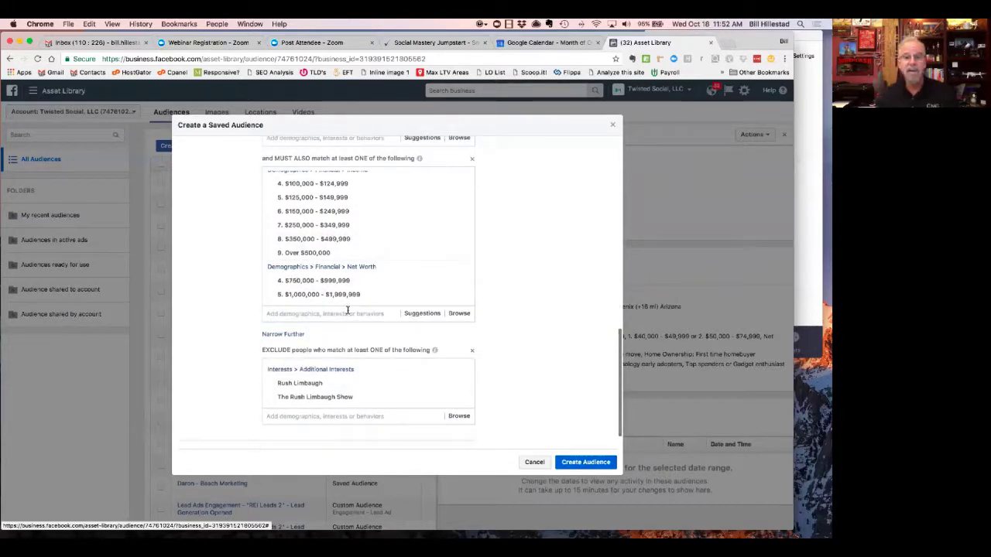
scroll(347, 318, up, 15)
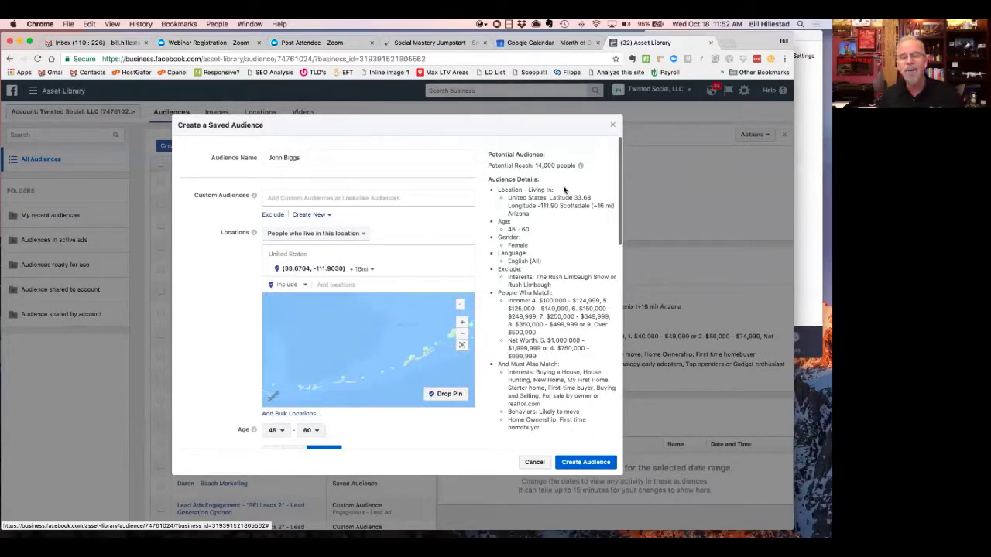